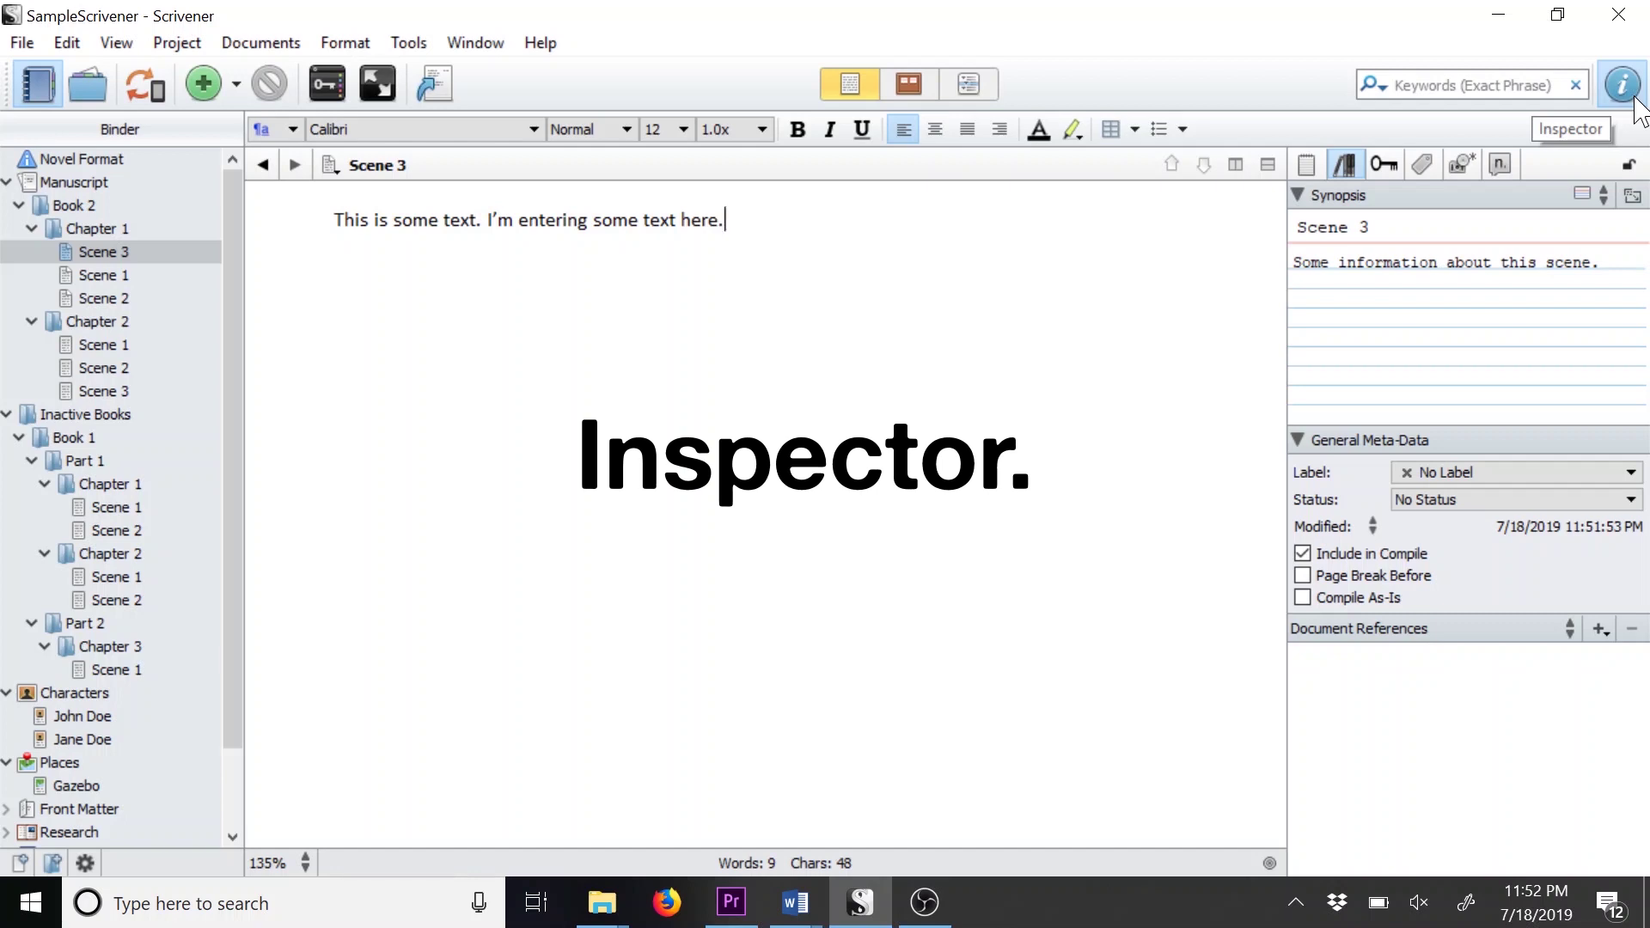
- Hide the Inspector panel so Scene 3's text fills the editor
click(1622, 85)
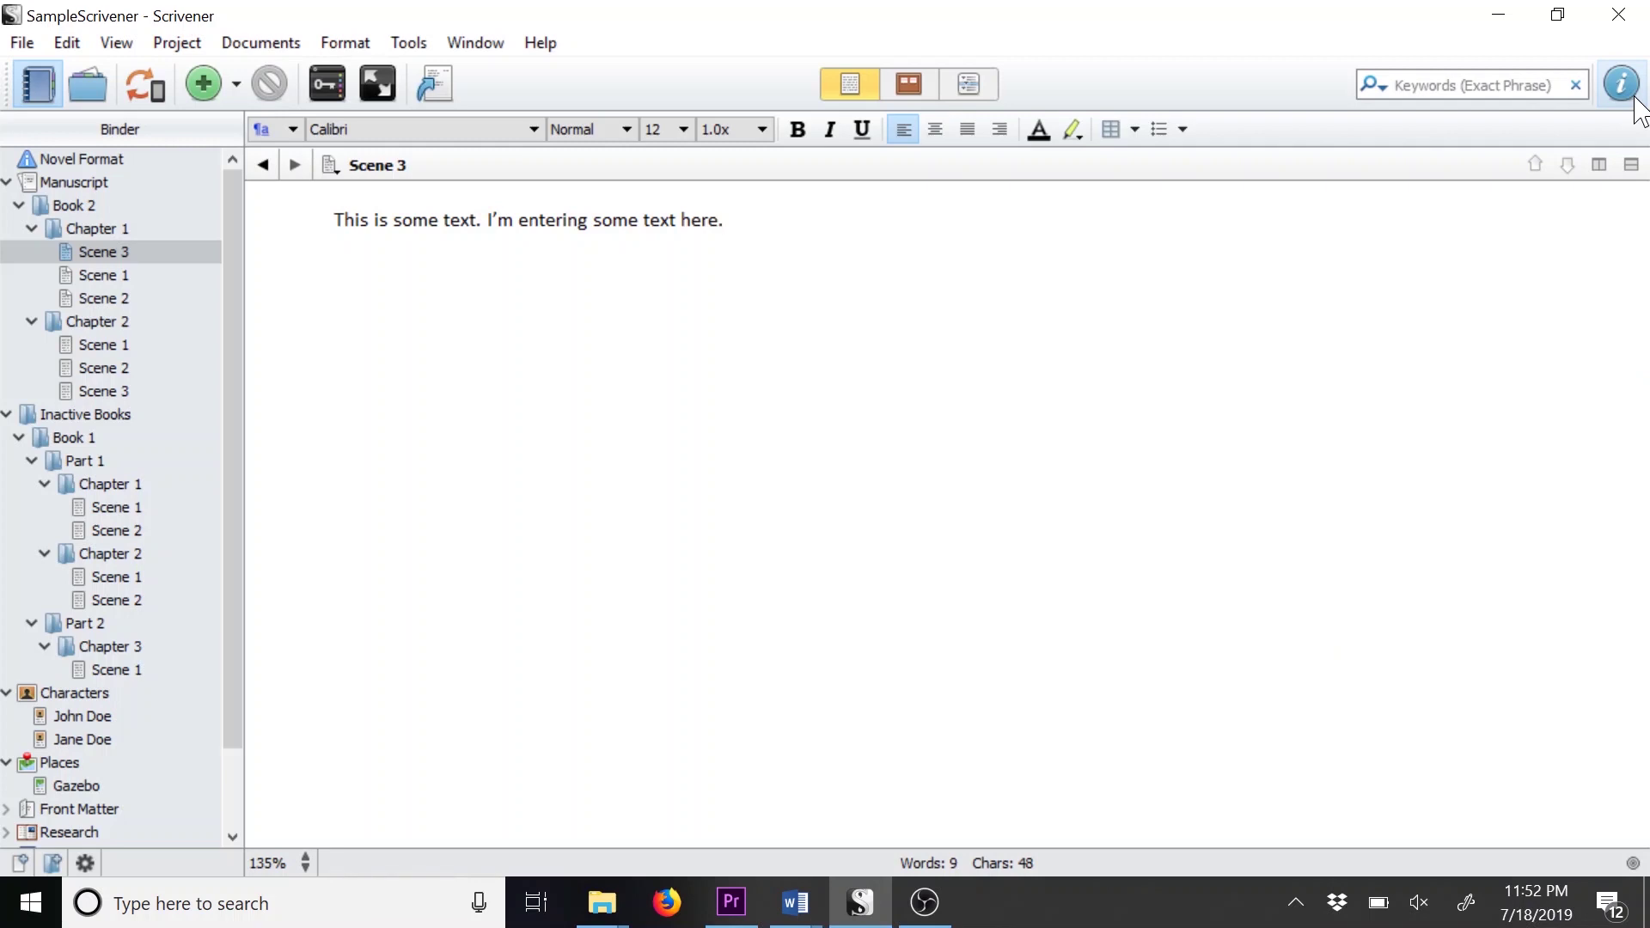
- Reopen the Inspector and select Scene 3's synopsis sentence
click(1621, 85)
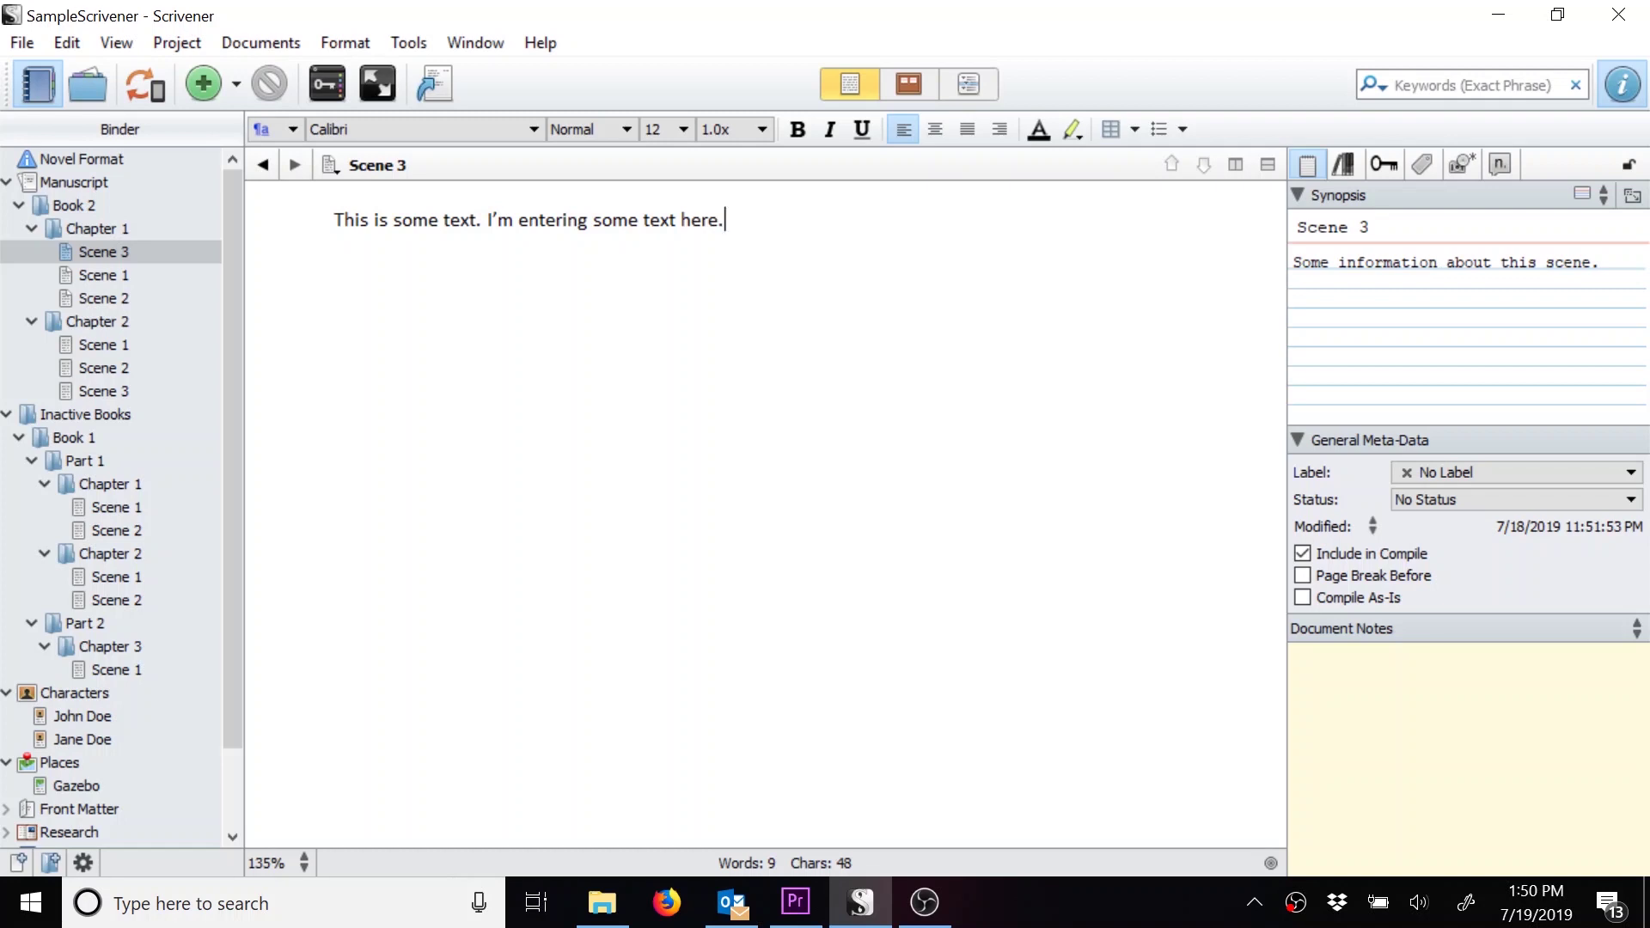
drag(1301, 262, 1601, 263)
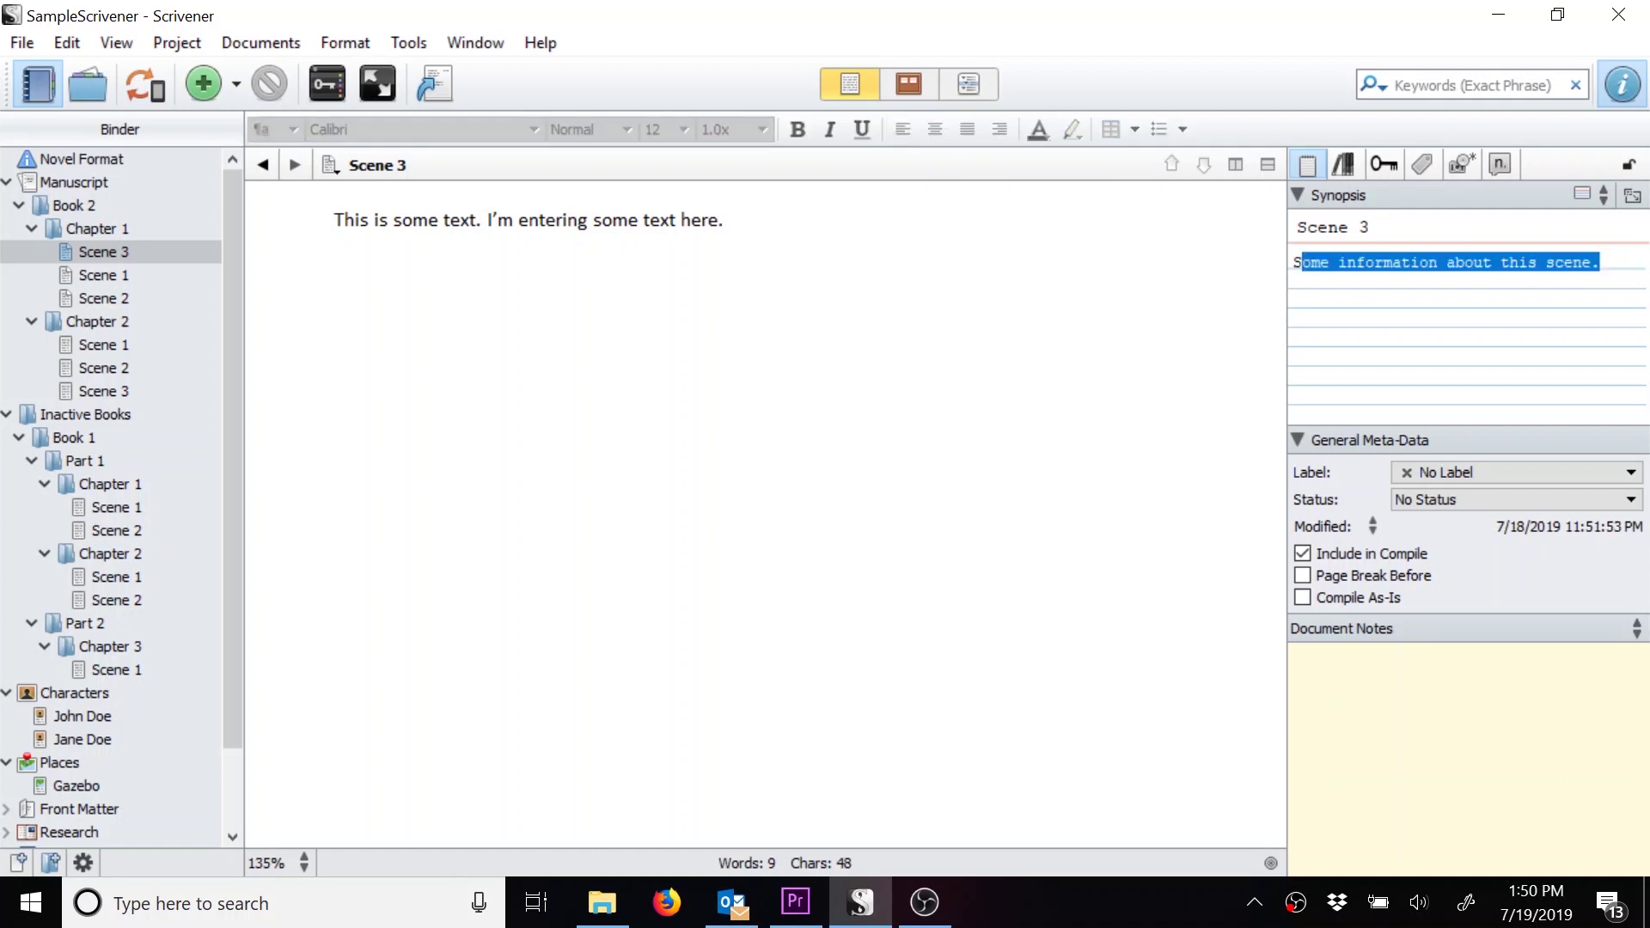
click(911, 90)
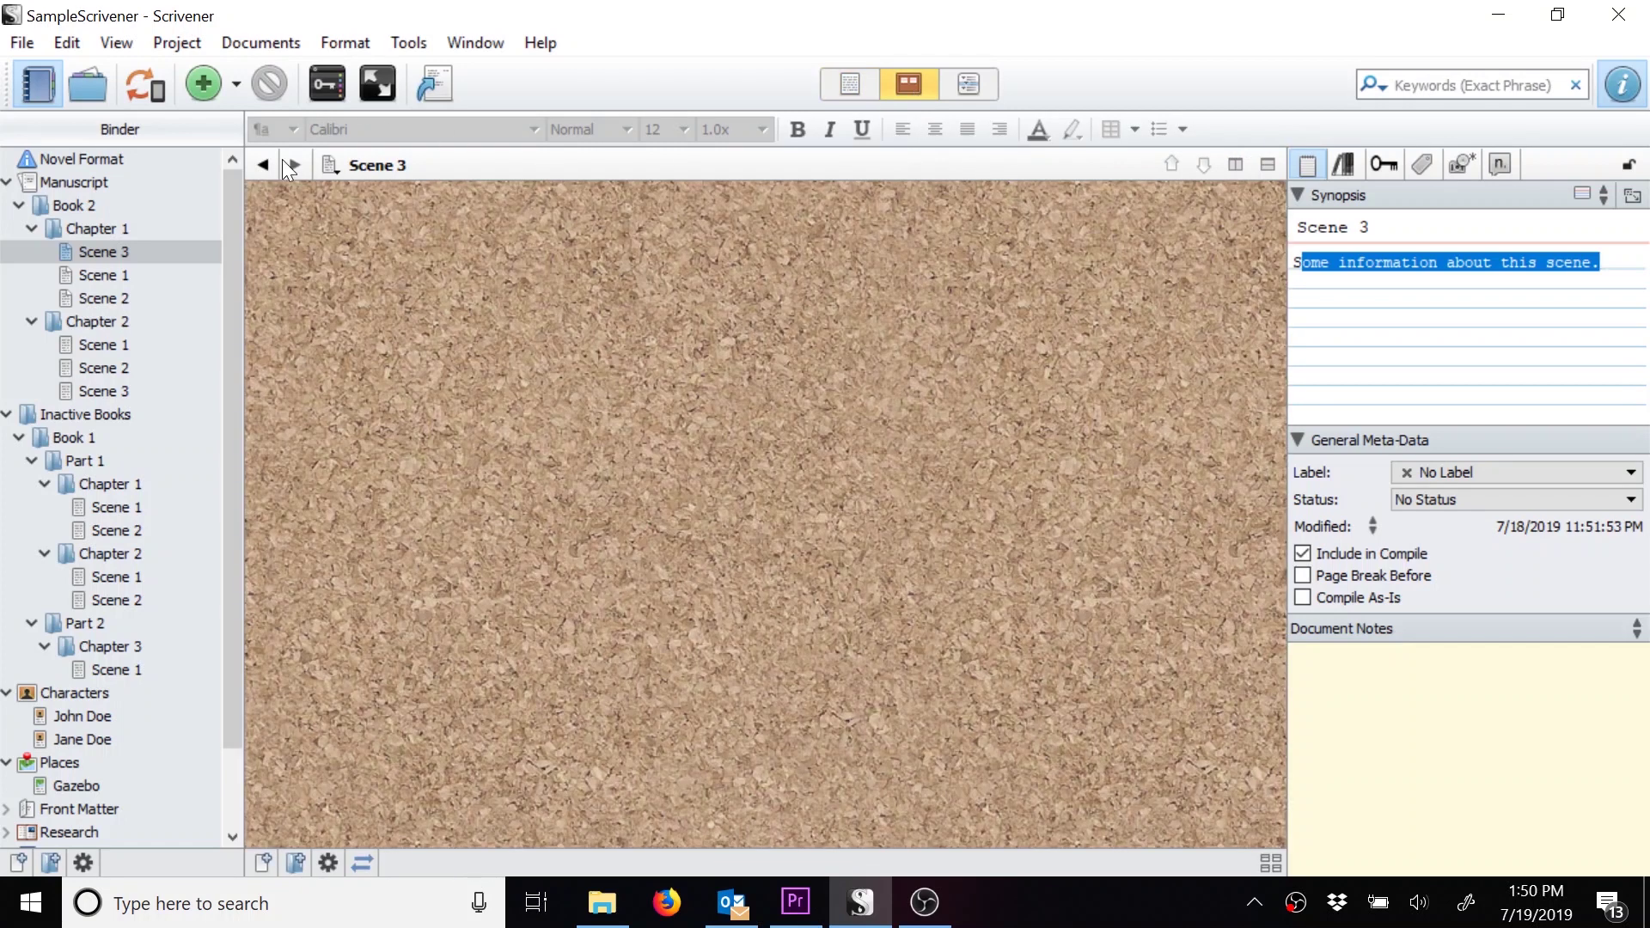
click(146, 230)
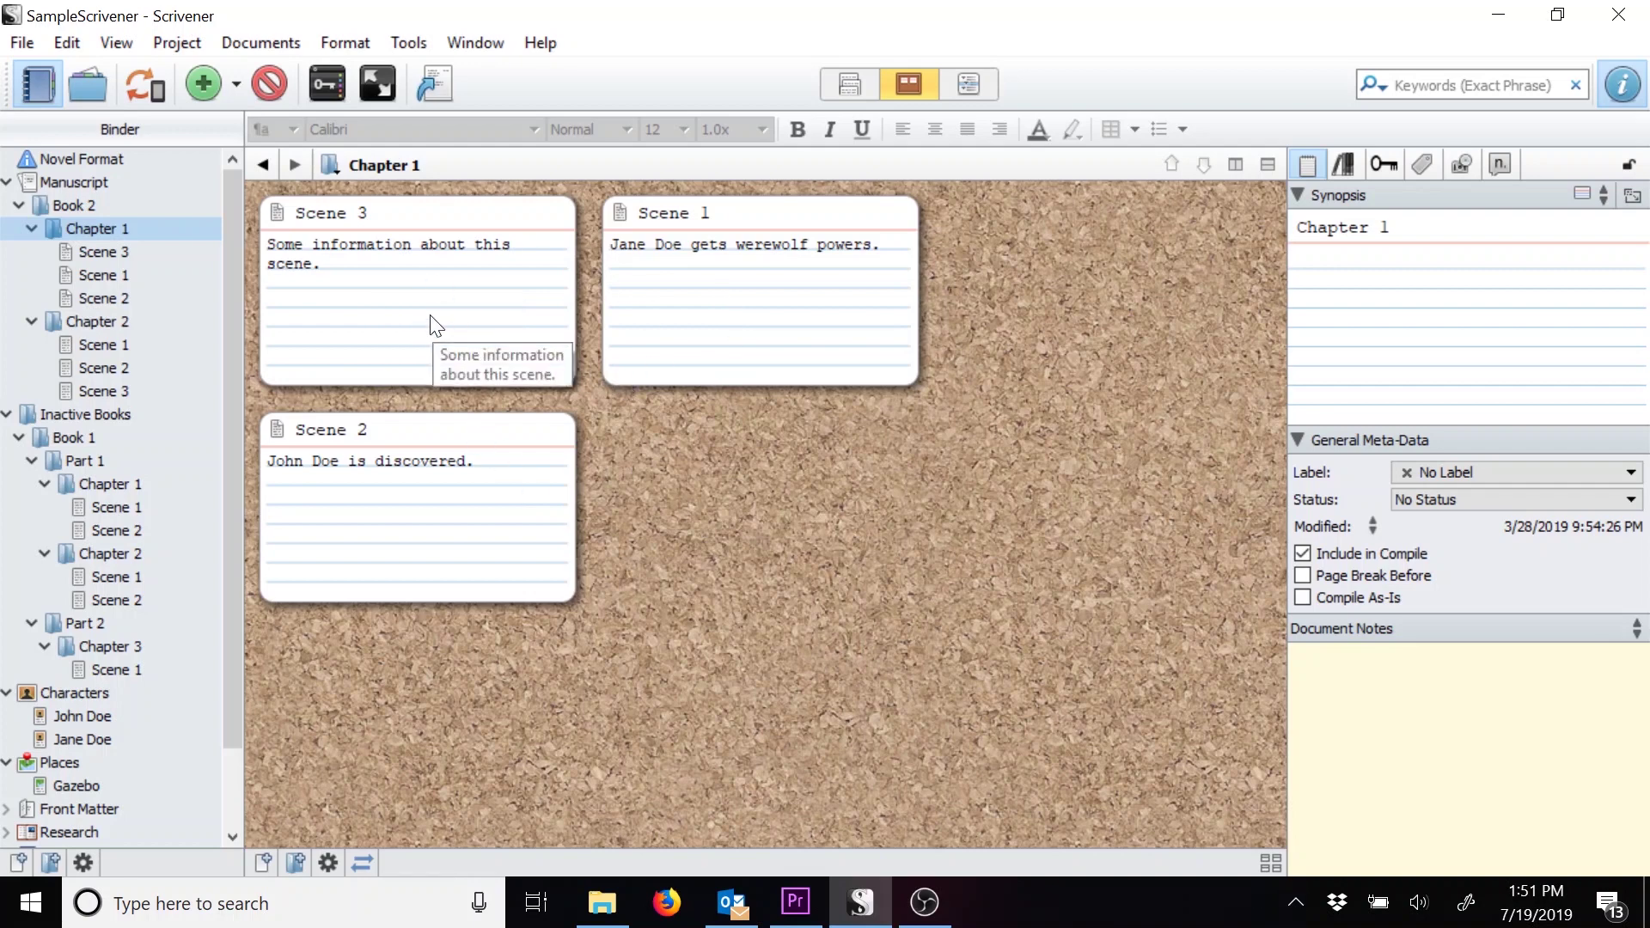
click(145, 253)
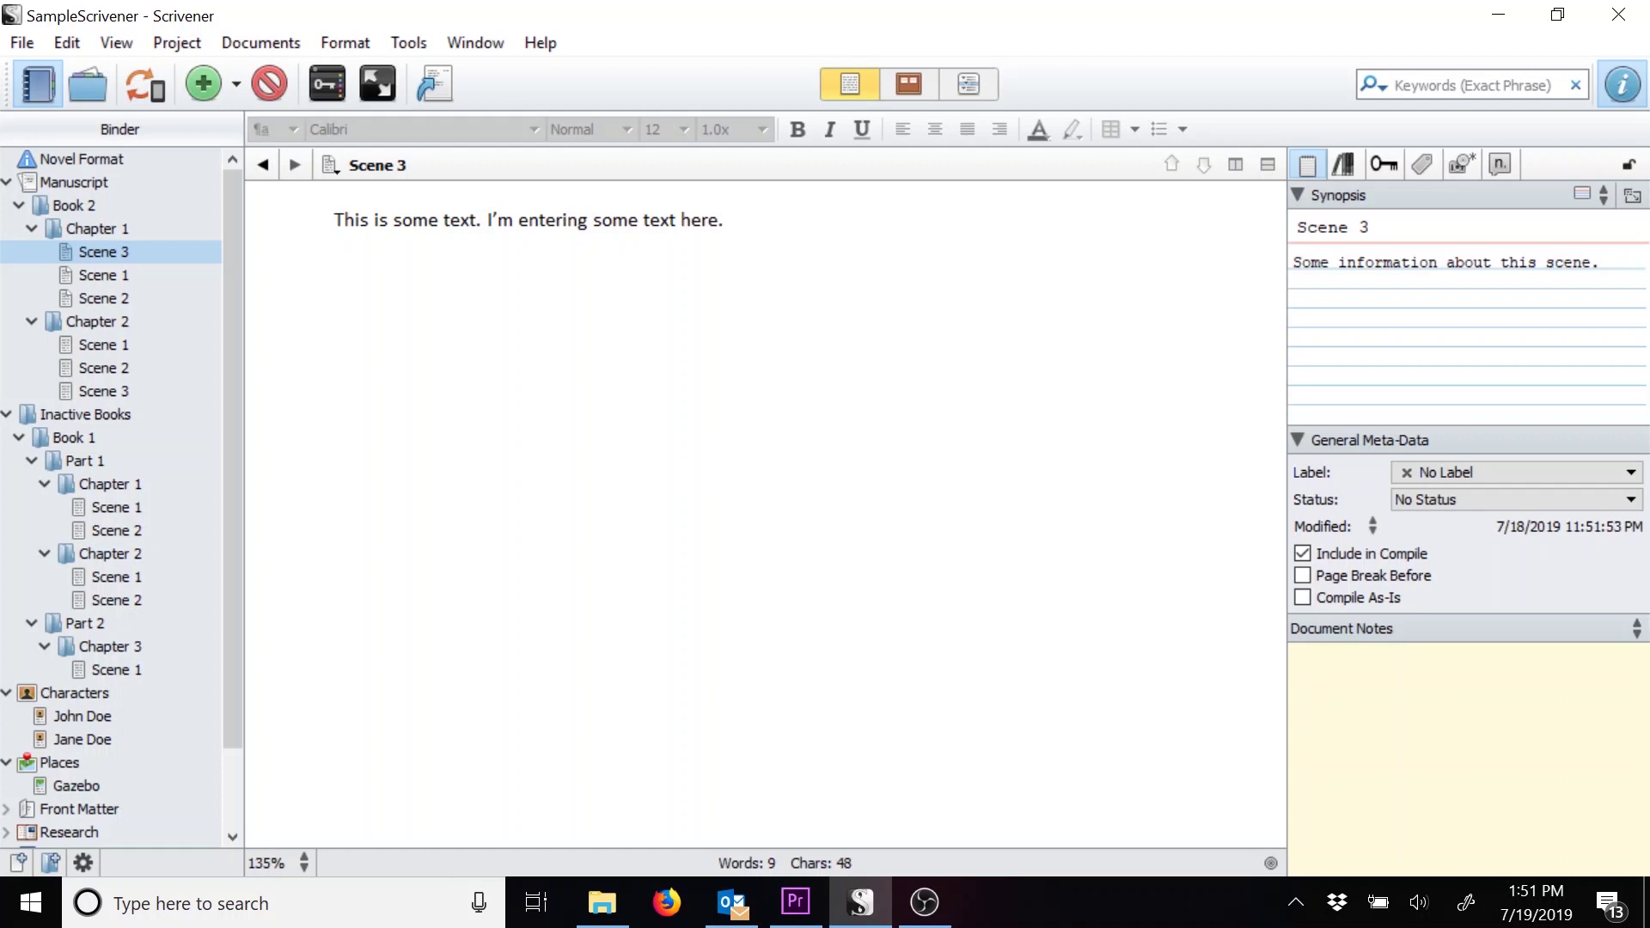
click(1447, 473)
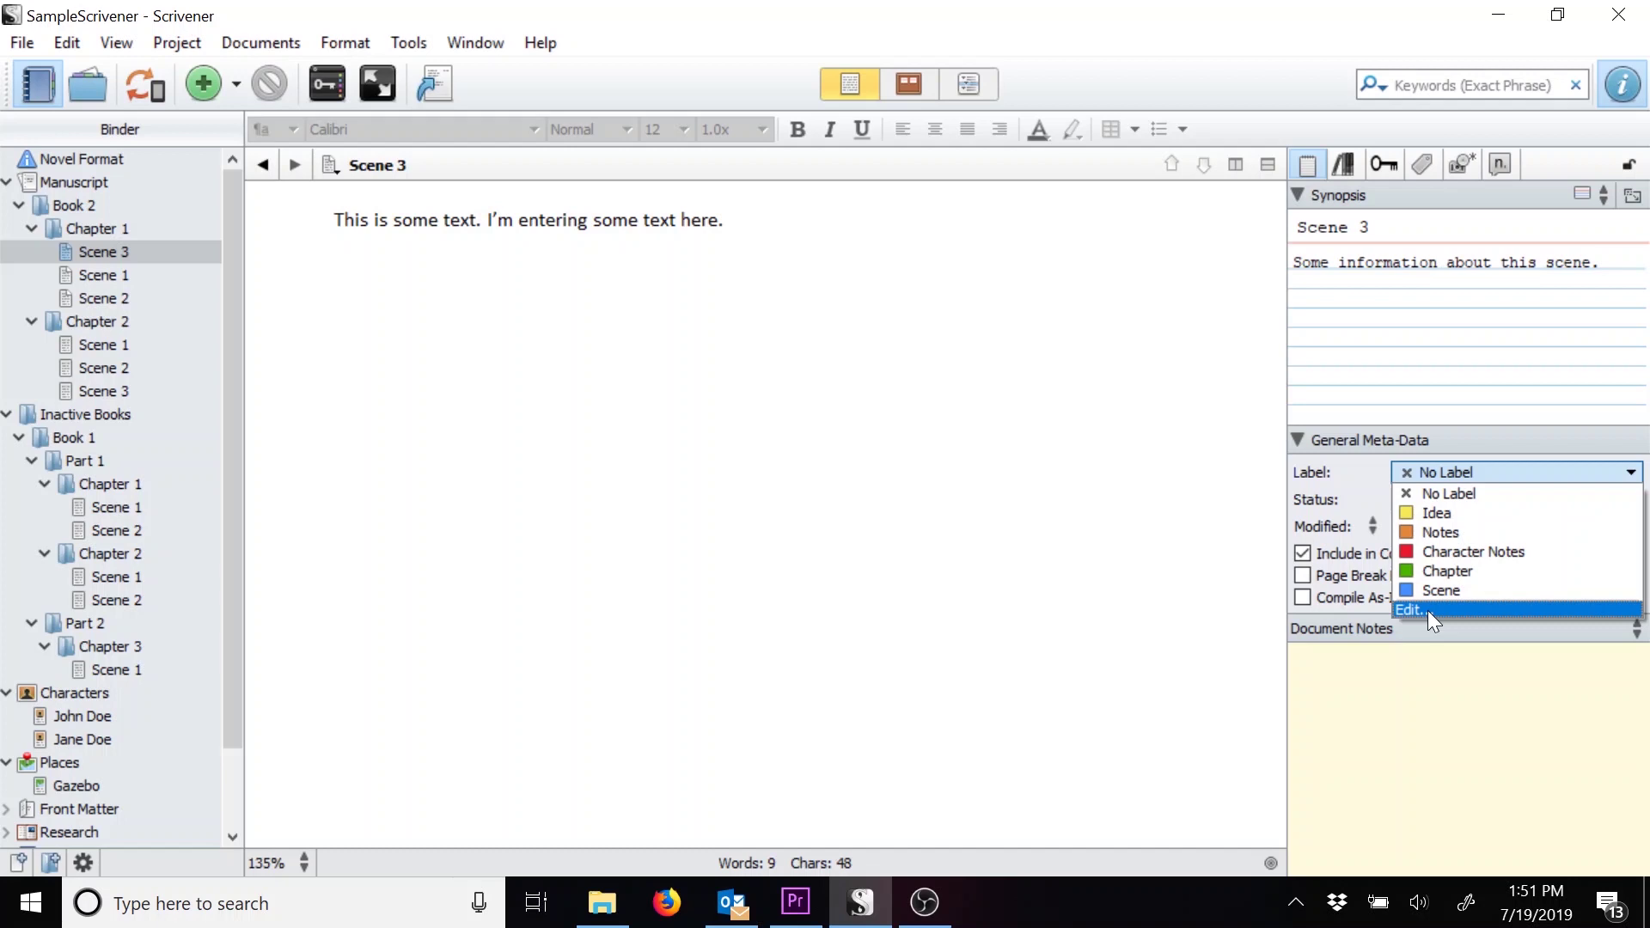
- Create a new Draft 1 label coloured lavender (RGB 170/170/255) in the project's label settings
click(1427, 610)
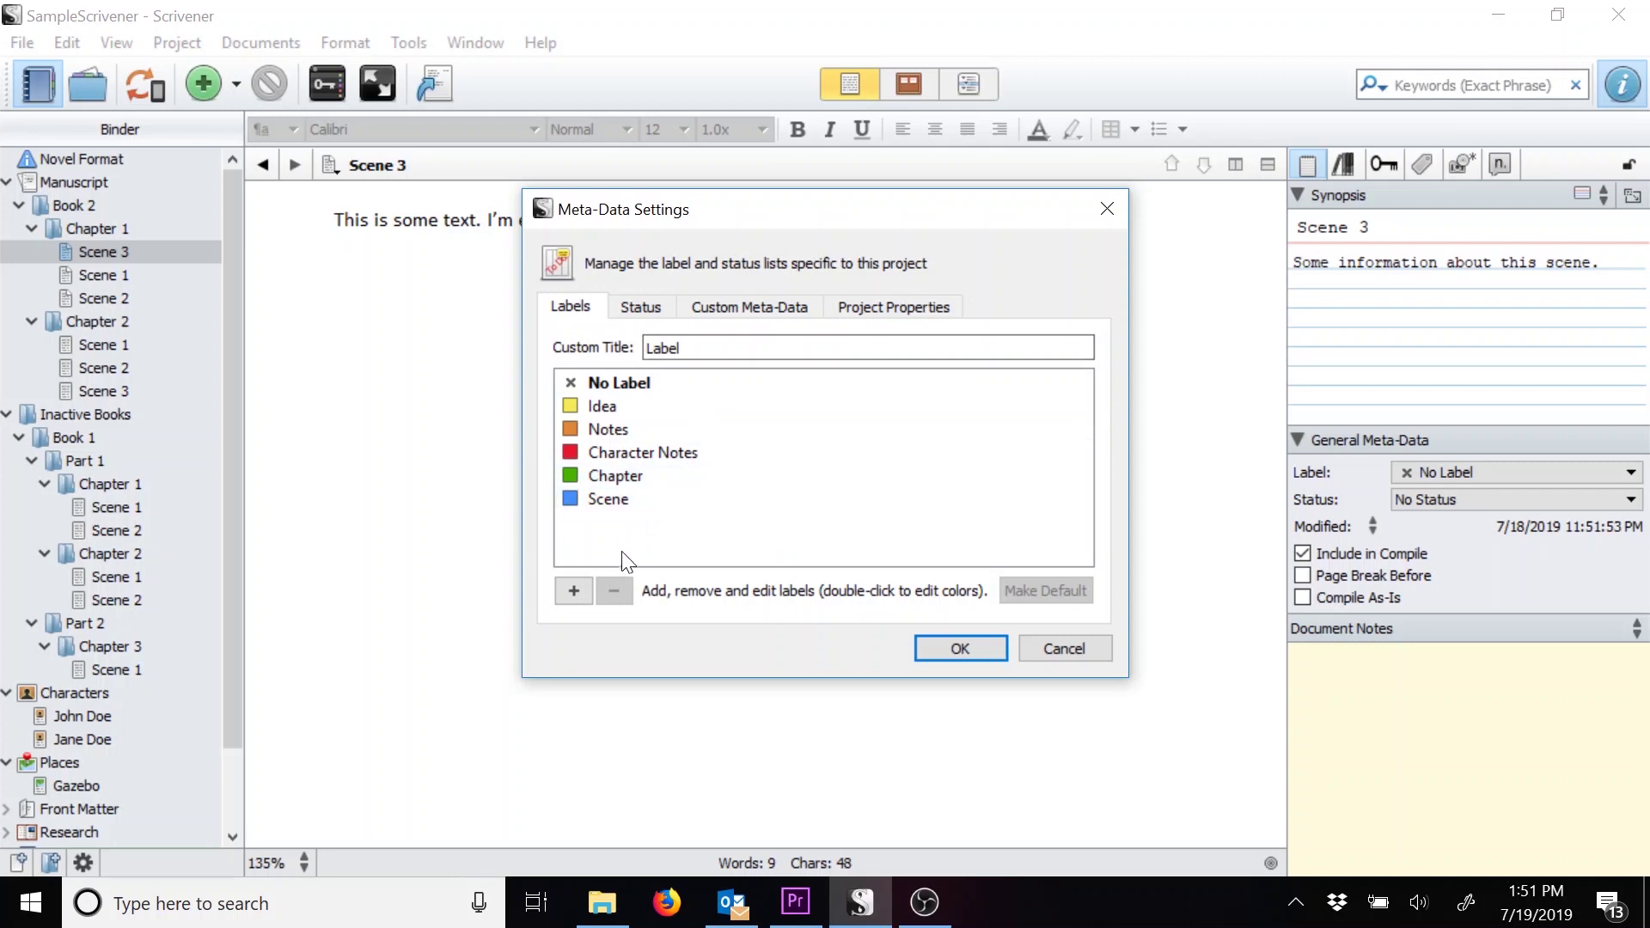
click(574, 591)
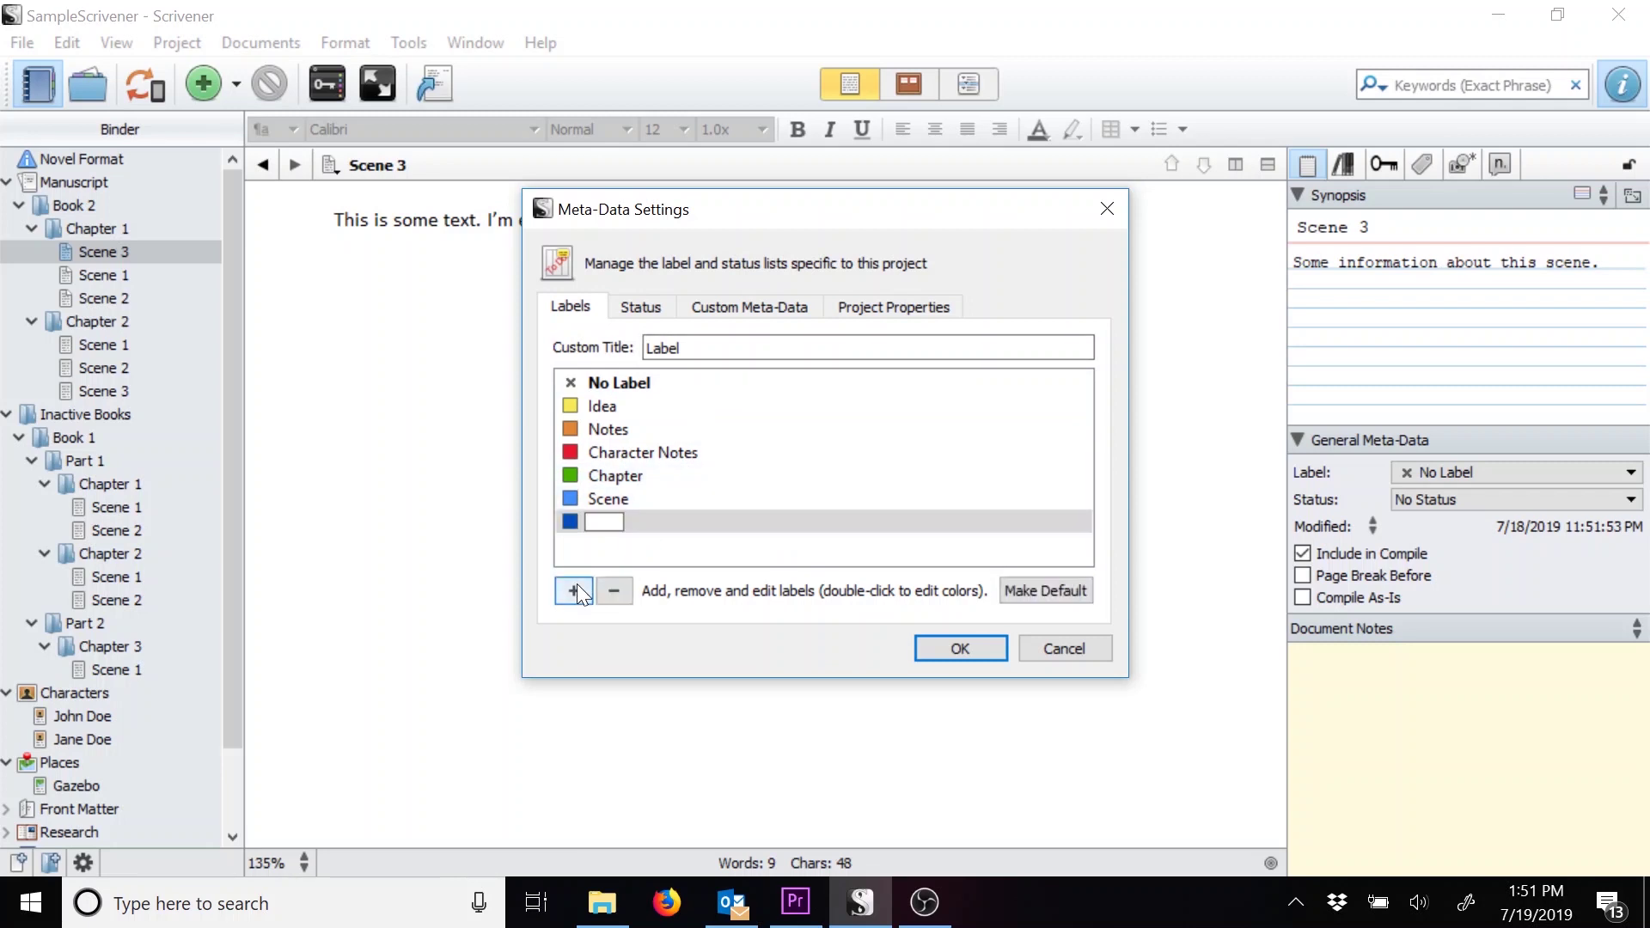
text(Draft 1)
key(Return)
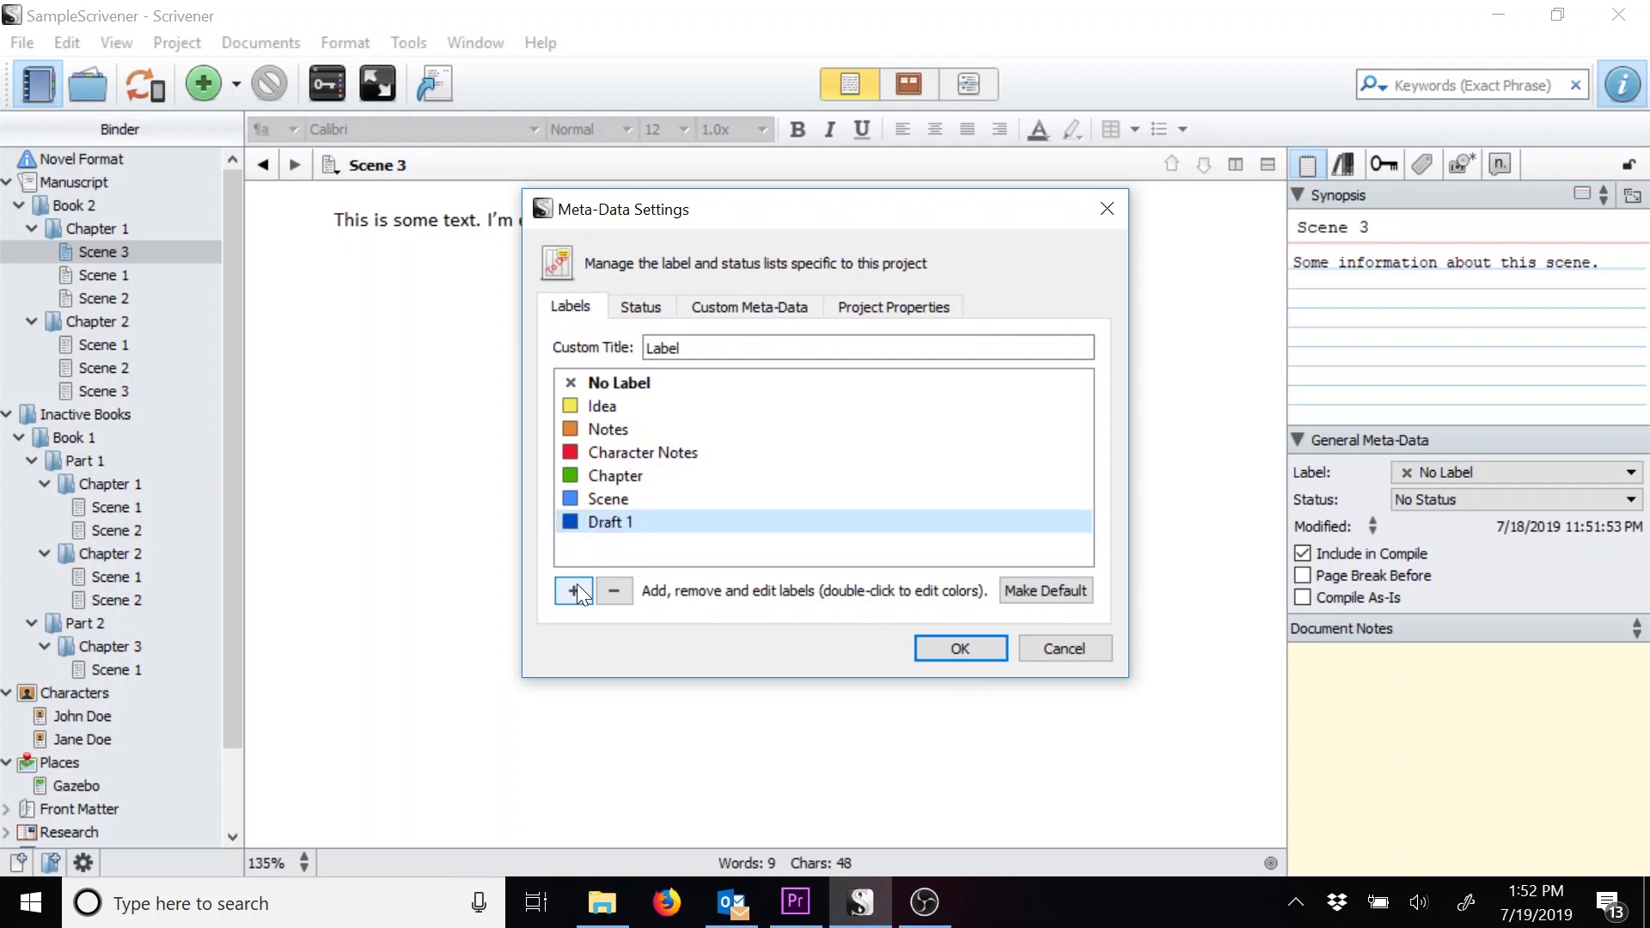
click(579, 524)
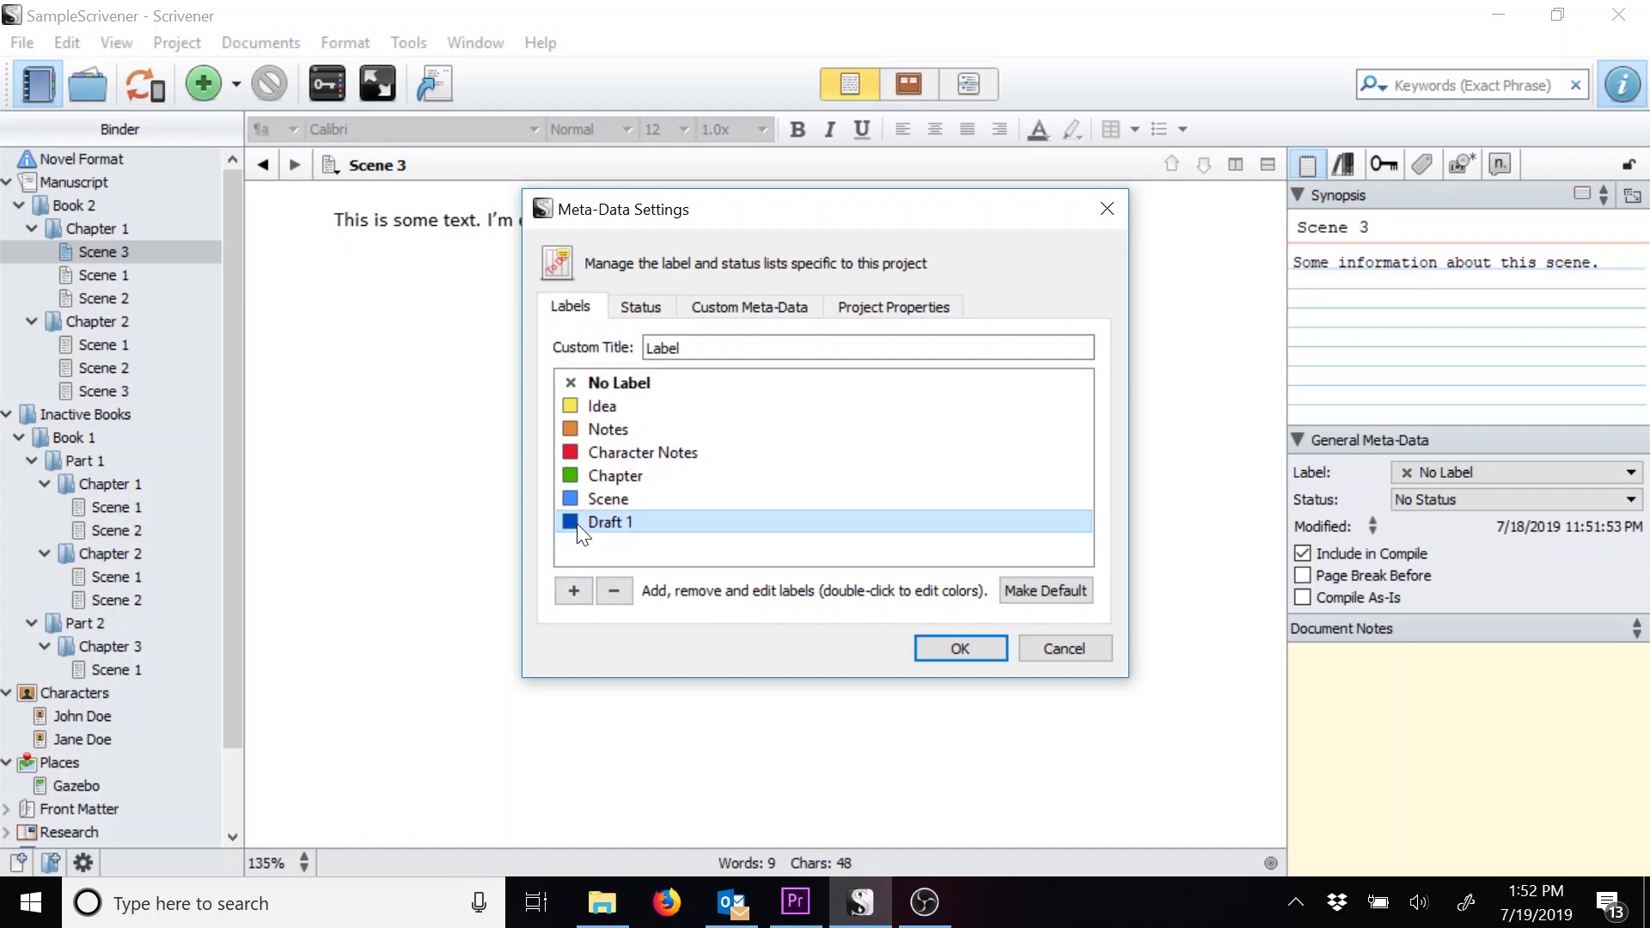
double_click(576, 523)
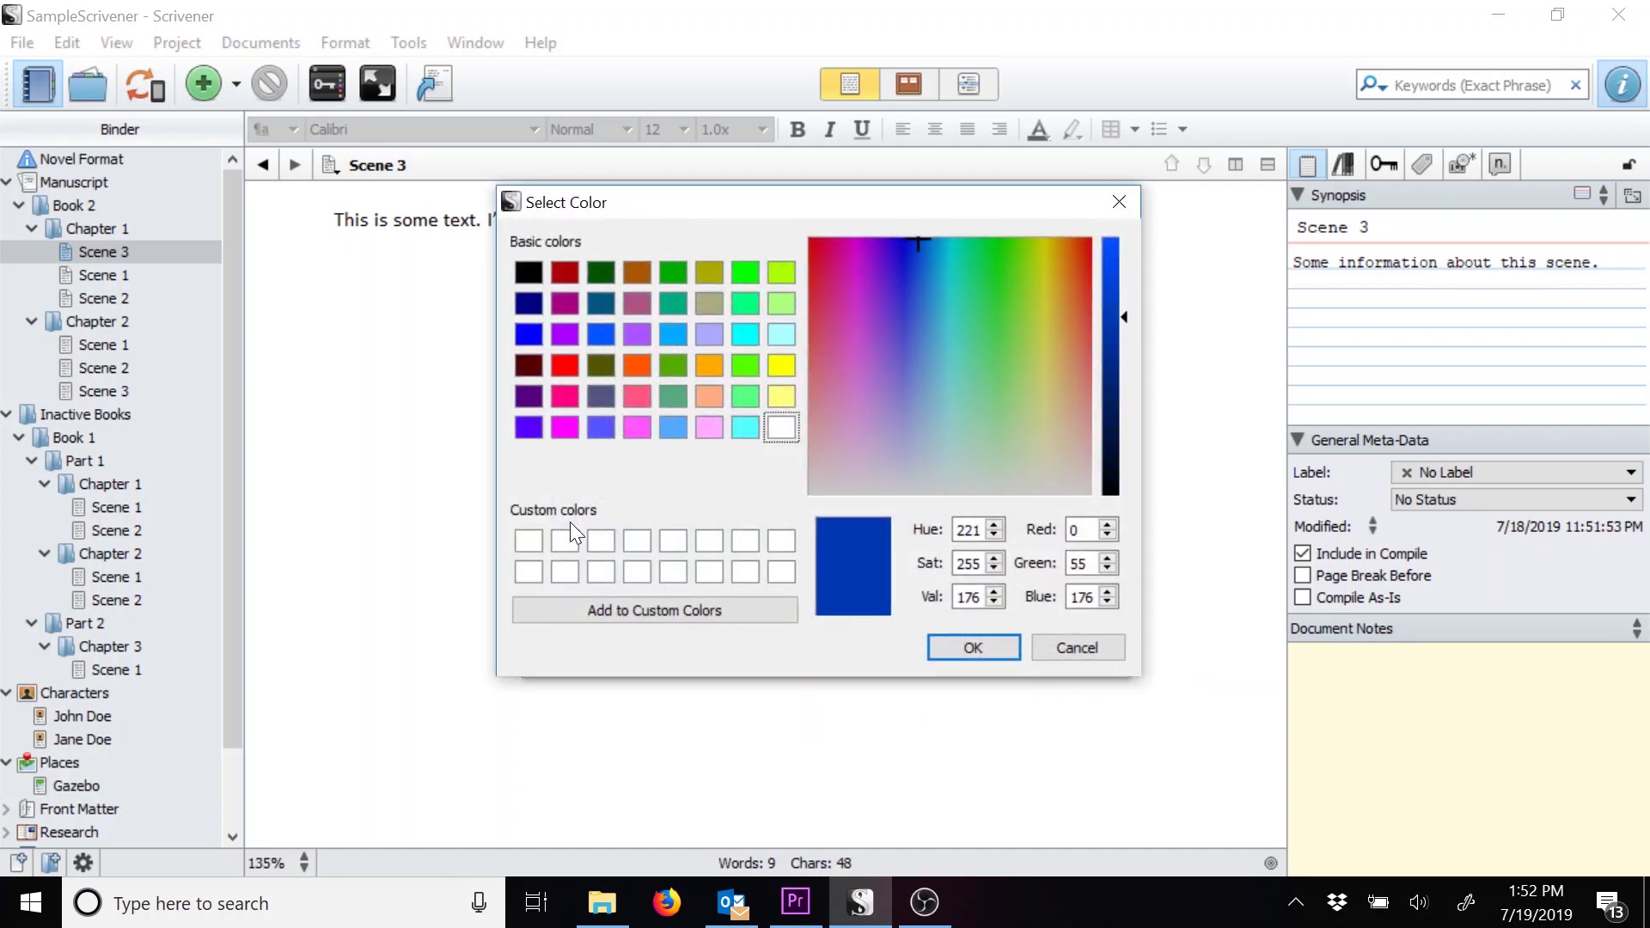
click(710, 334)
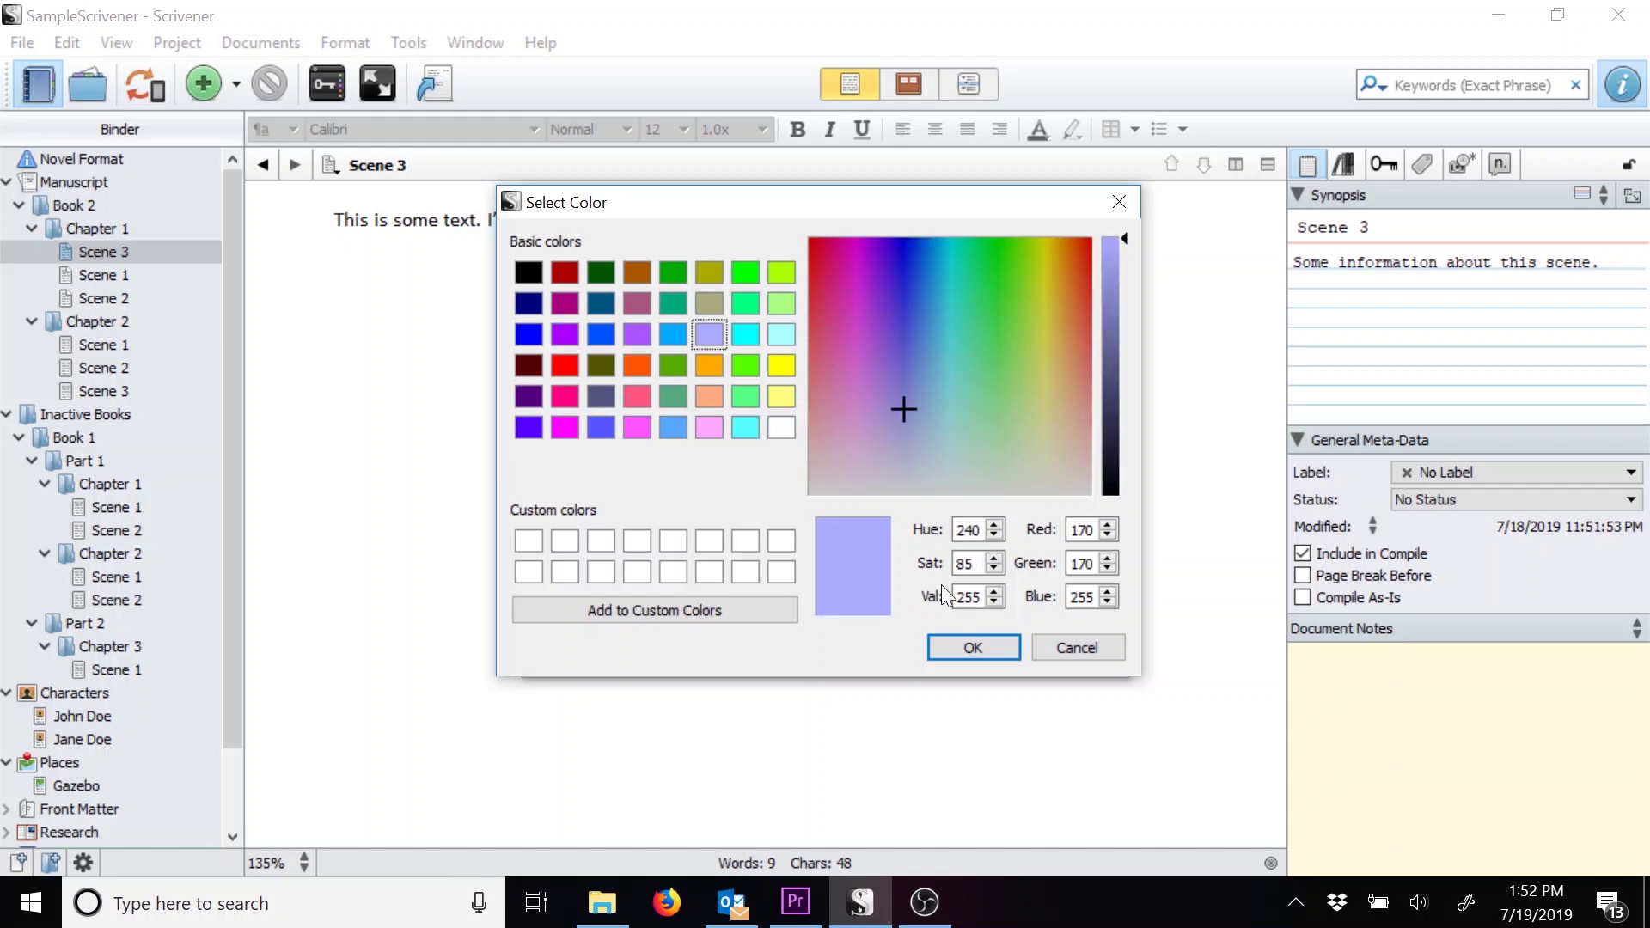
click(995, 647)
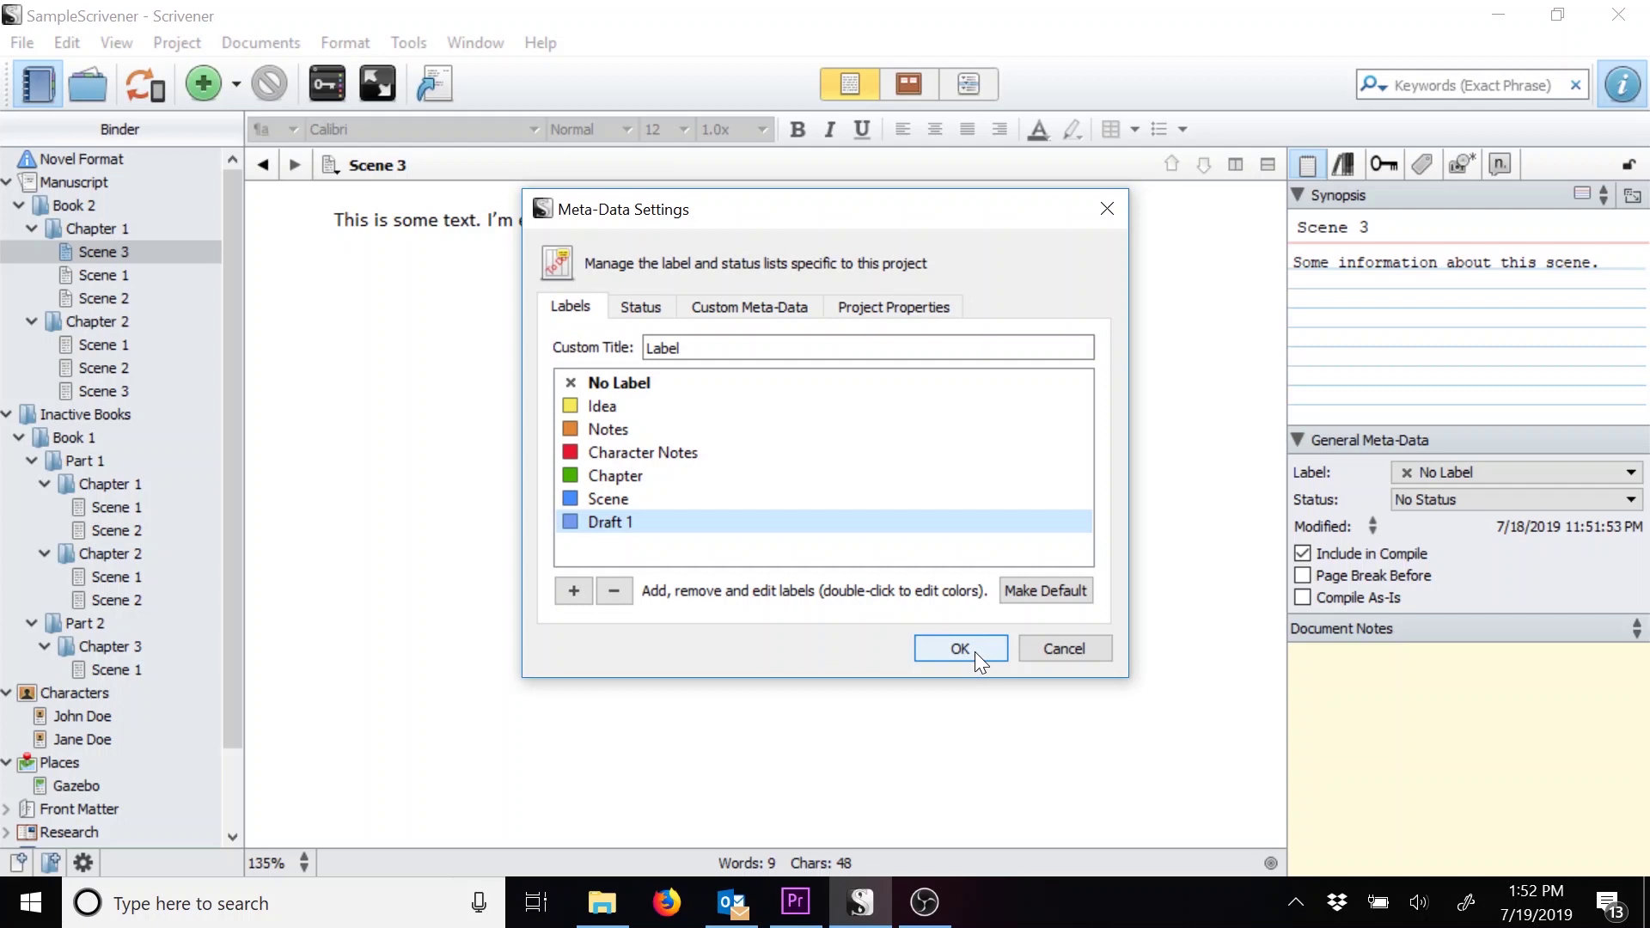
click(974, 651)
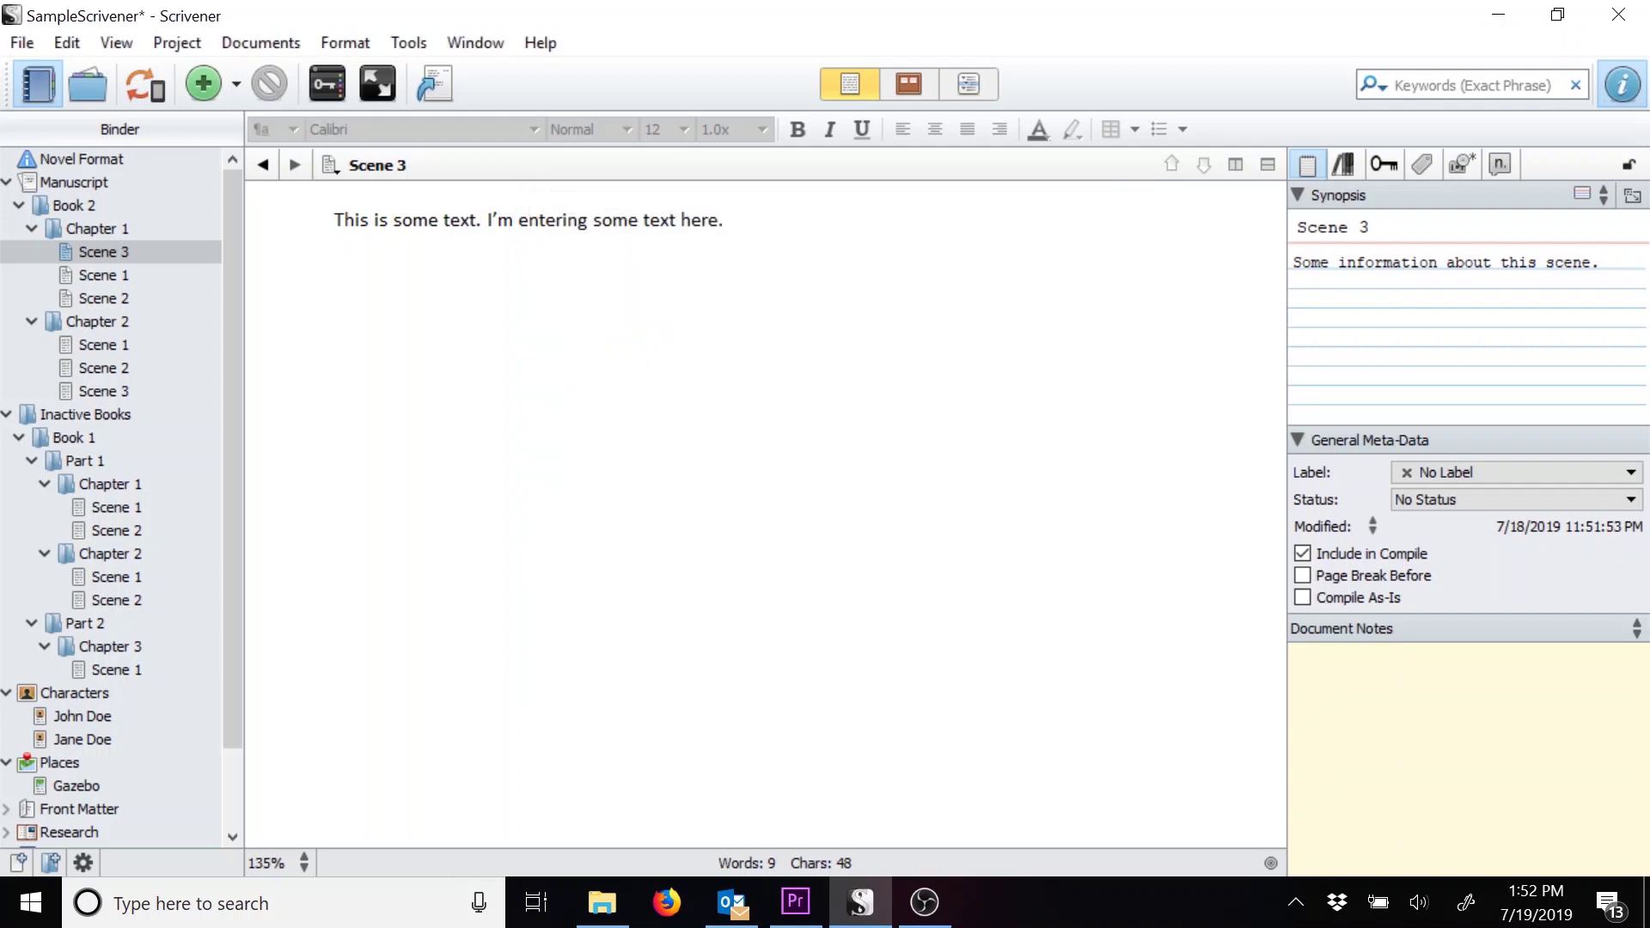
- Label Scene 3 as Draft 1 and tint binder items with their label colours
click(1483, 473)
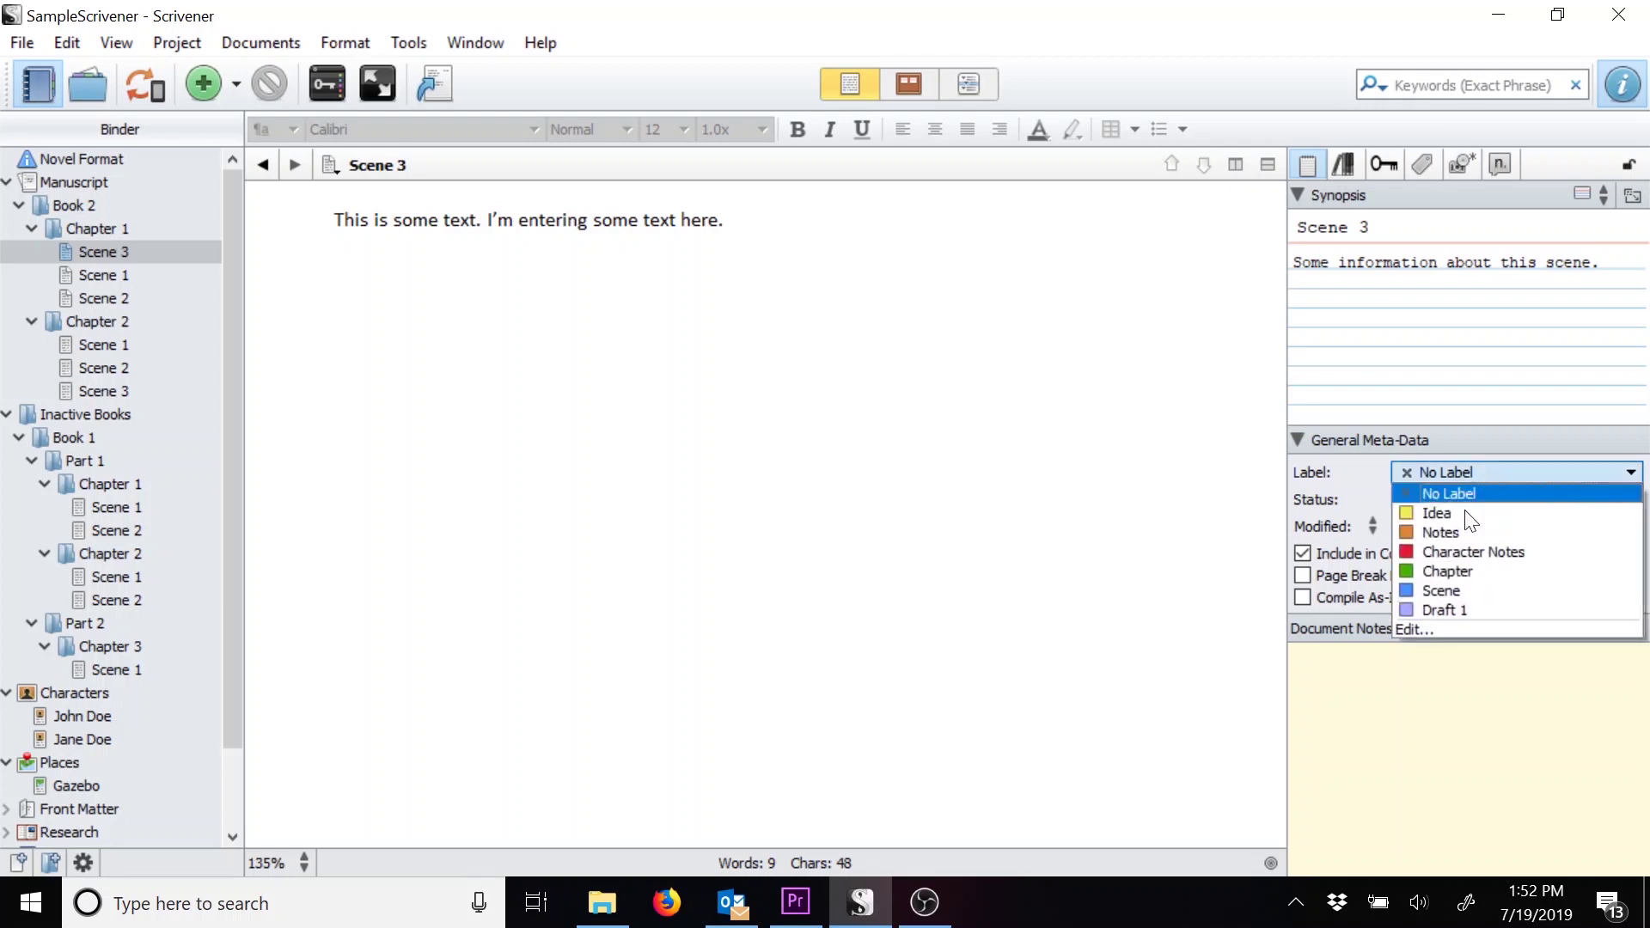
click(1470, 608)
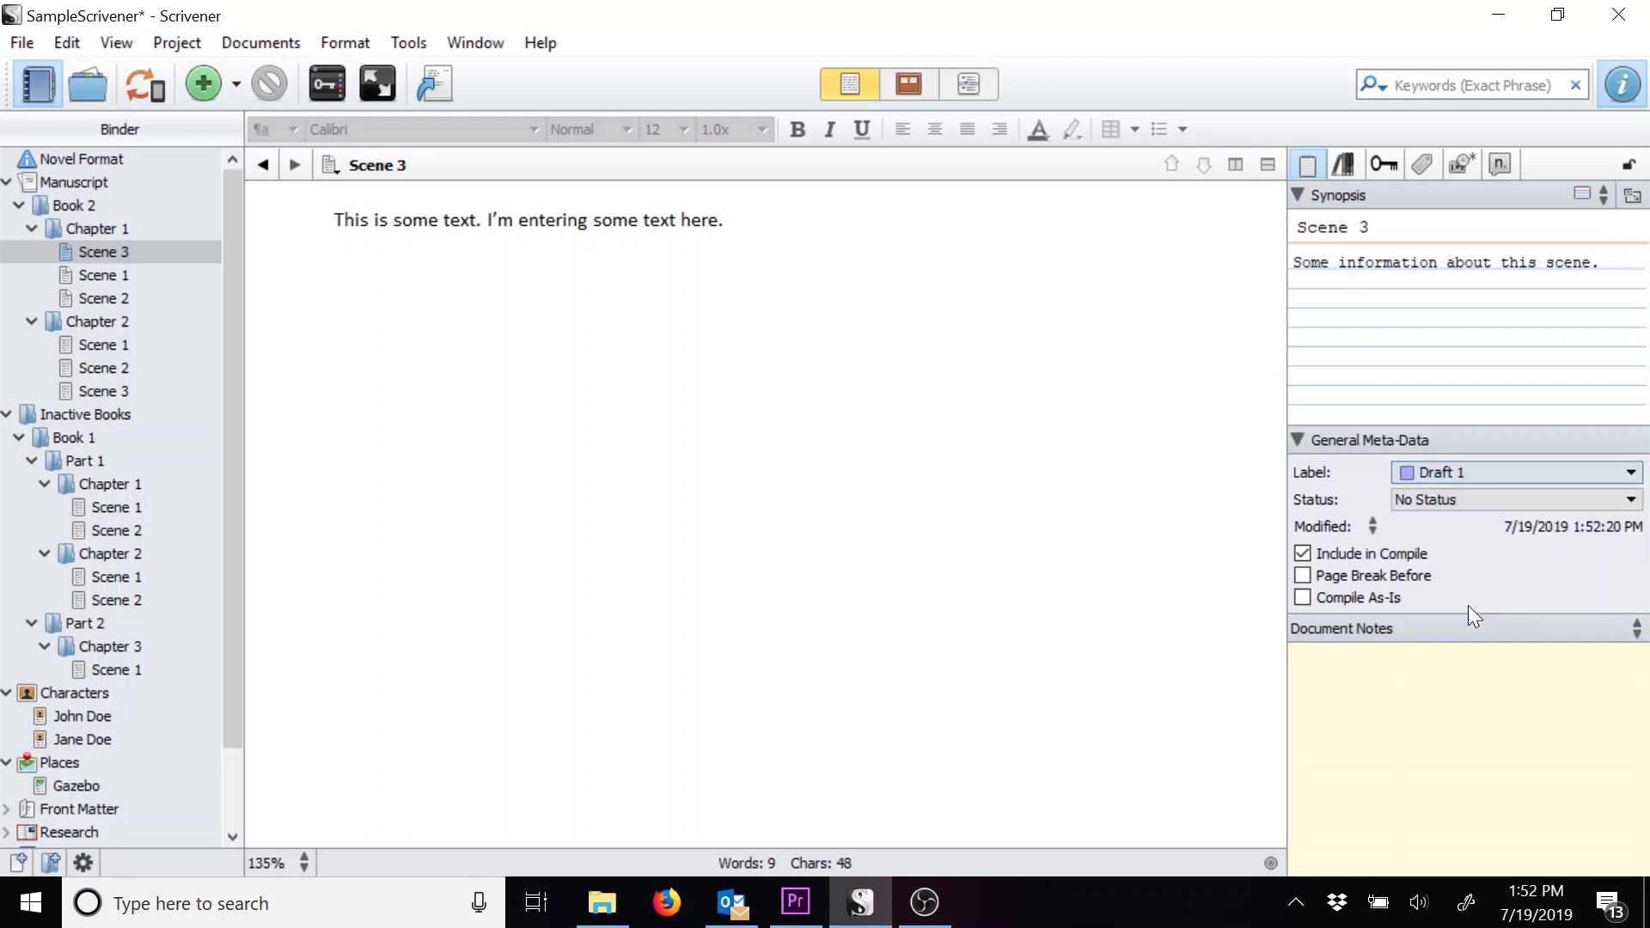
click(116, 43)
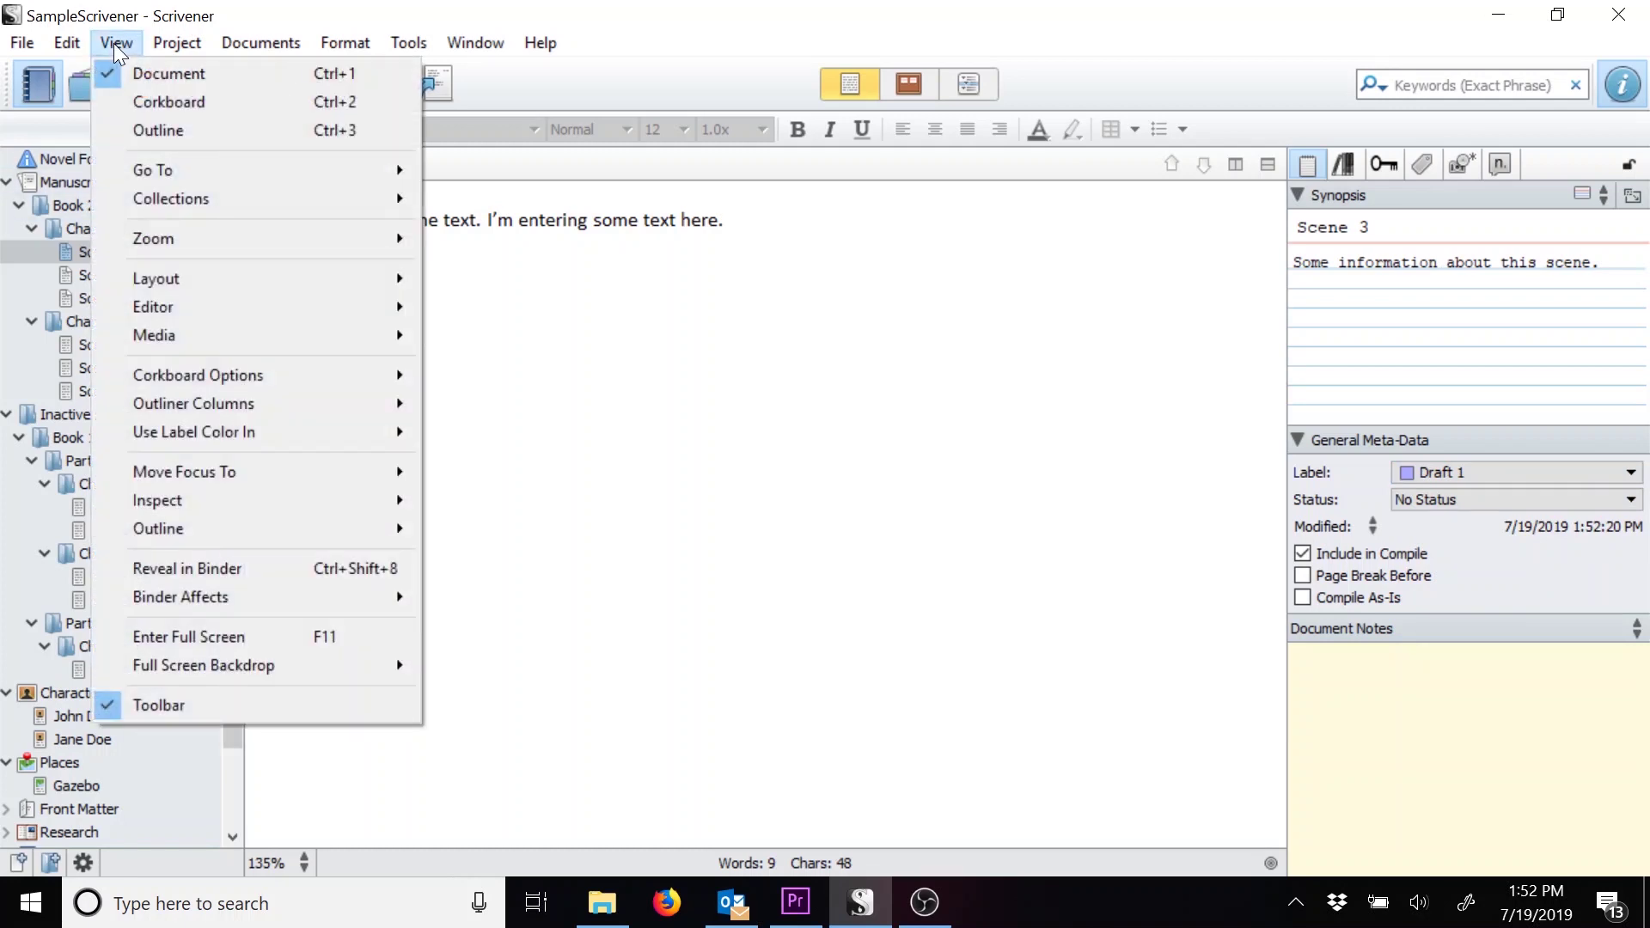
mouse_move(341, 447)
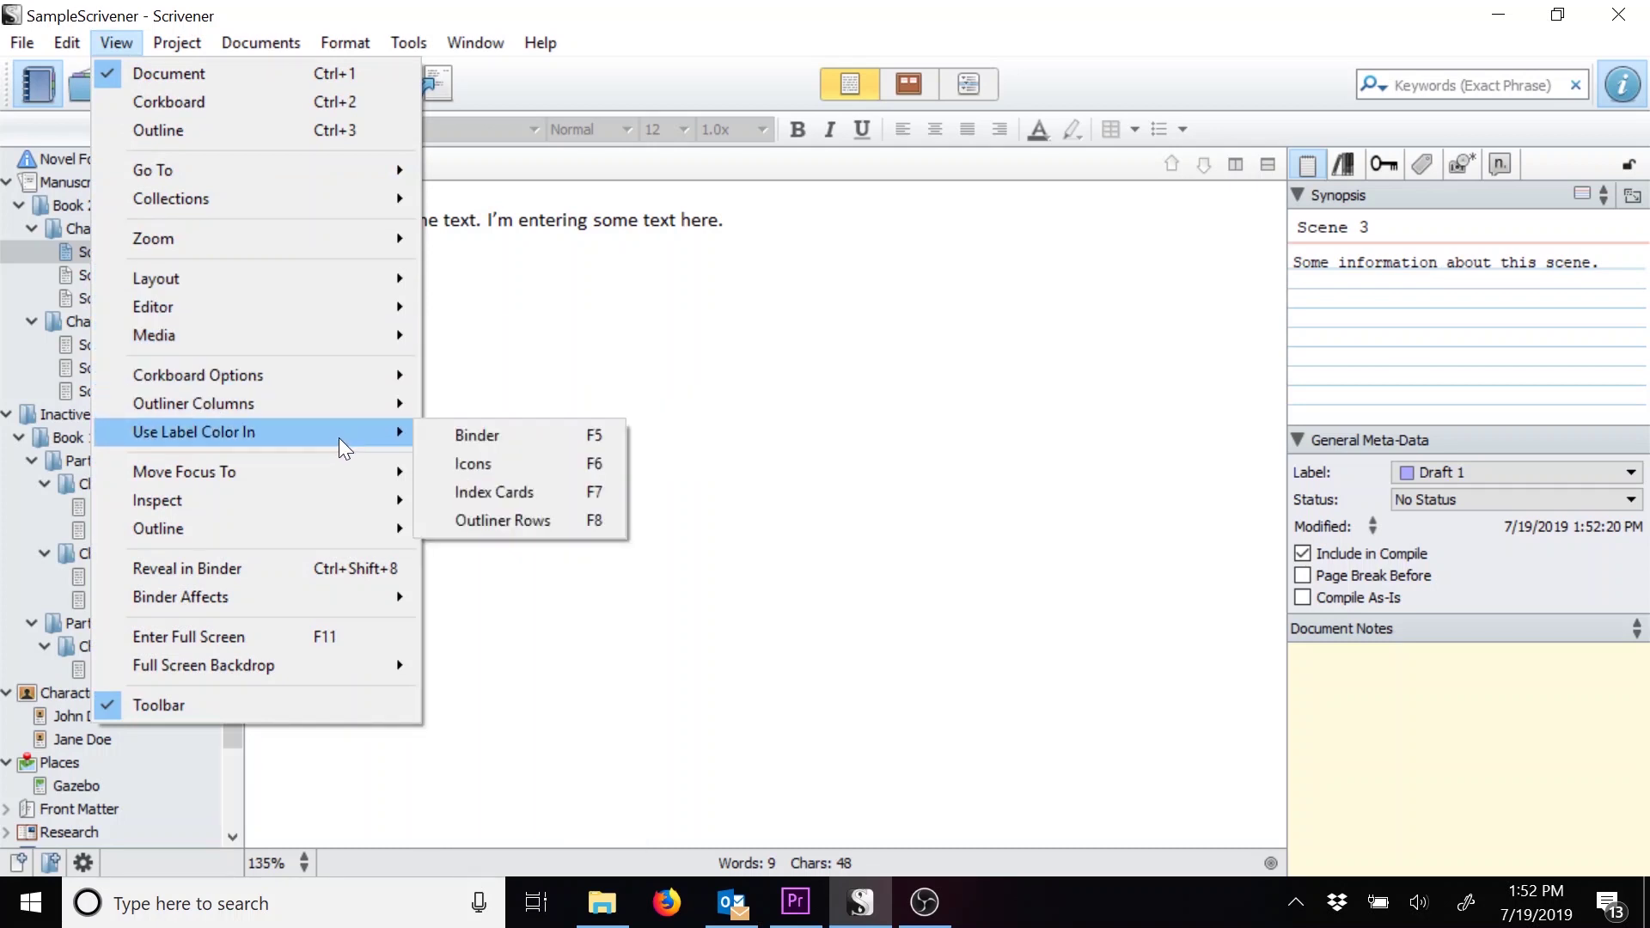
click(454, 441)
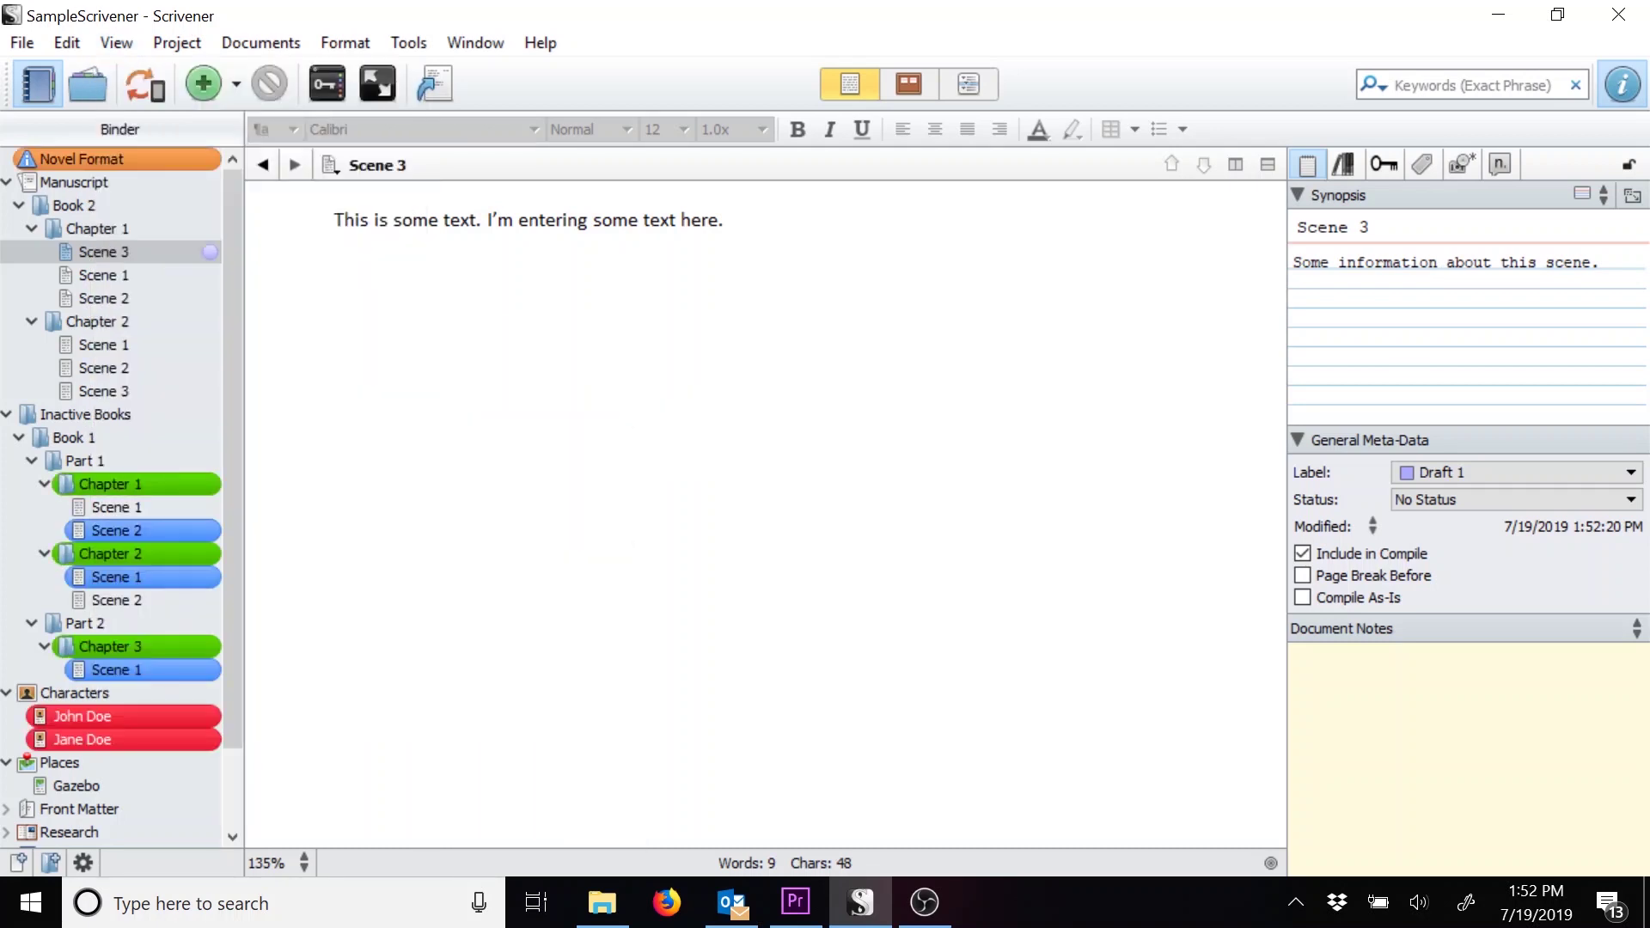
- Tint index cards with label colours, view Chapter 1's corkboard, then open Scene 1
click(161, 270)
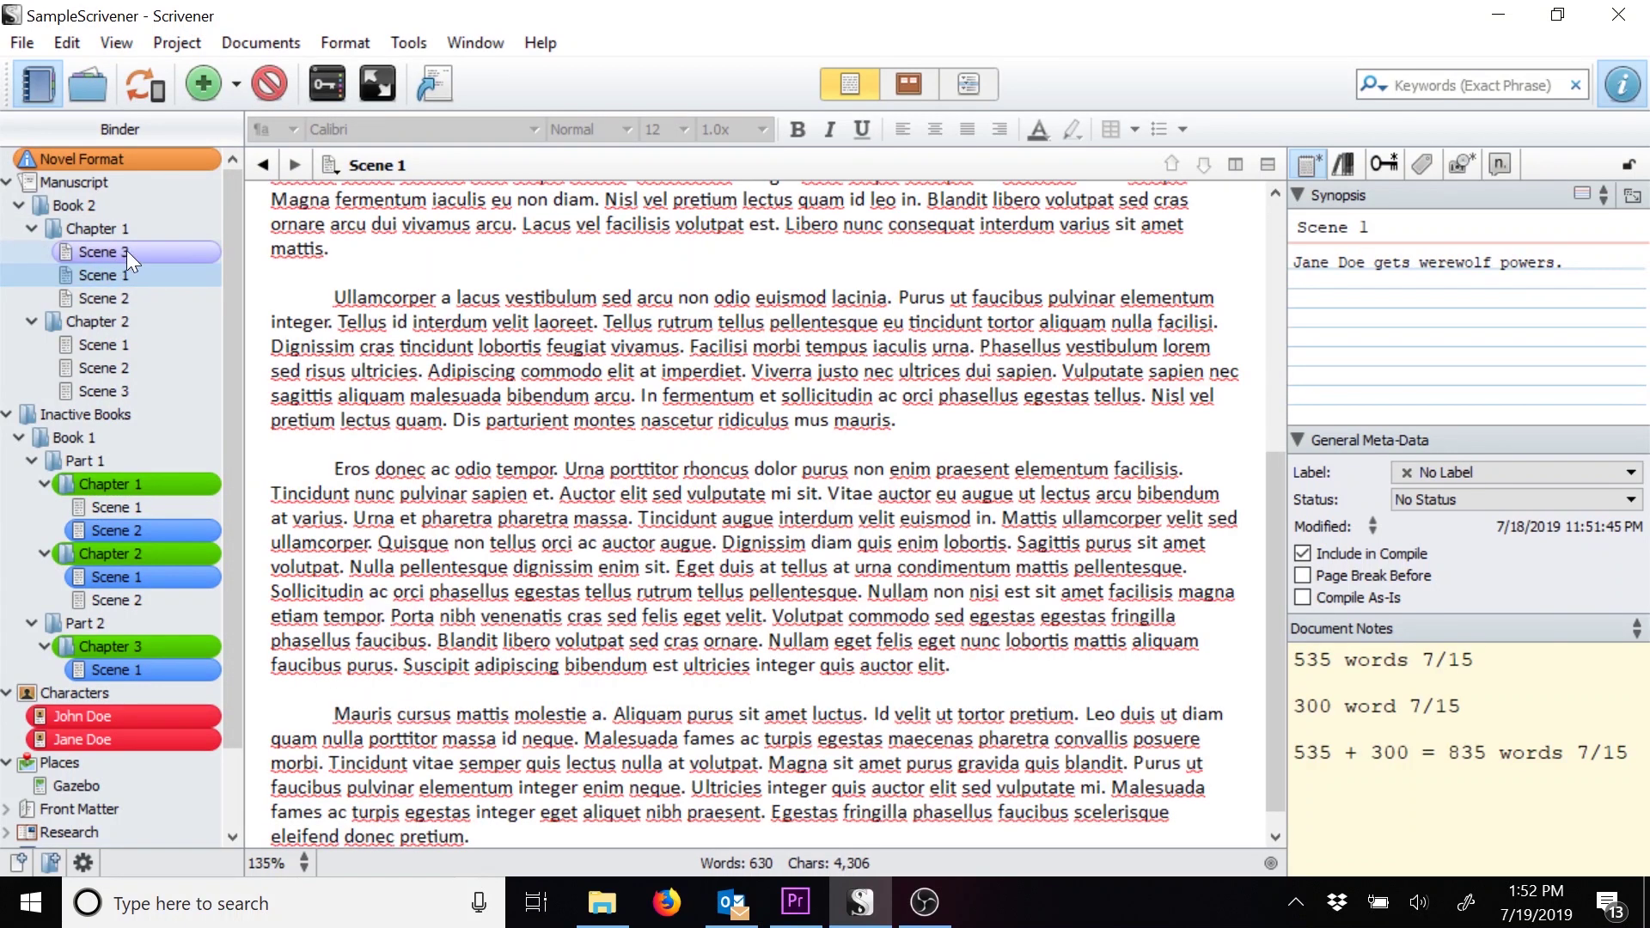
click(125, 249)
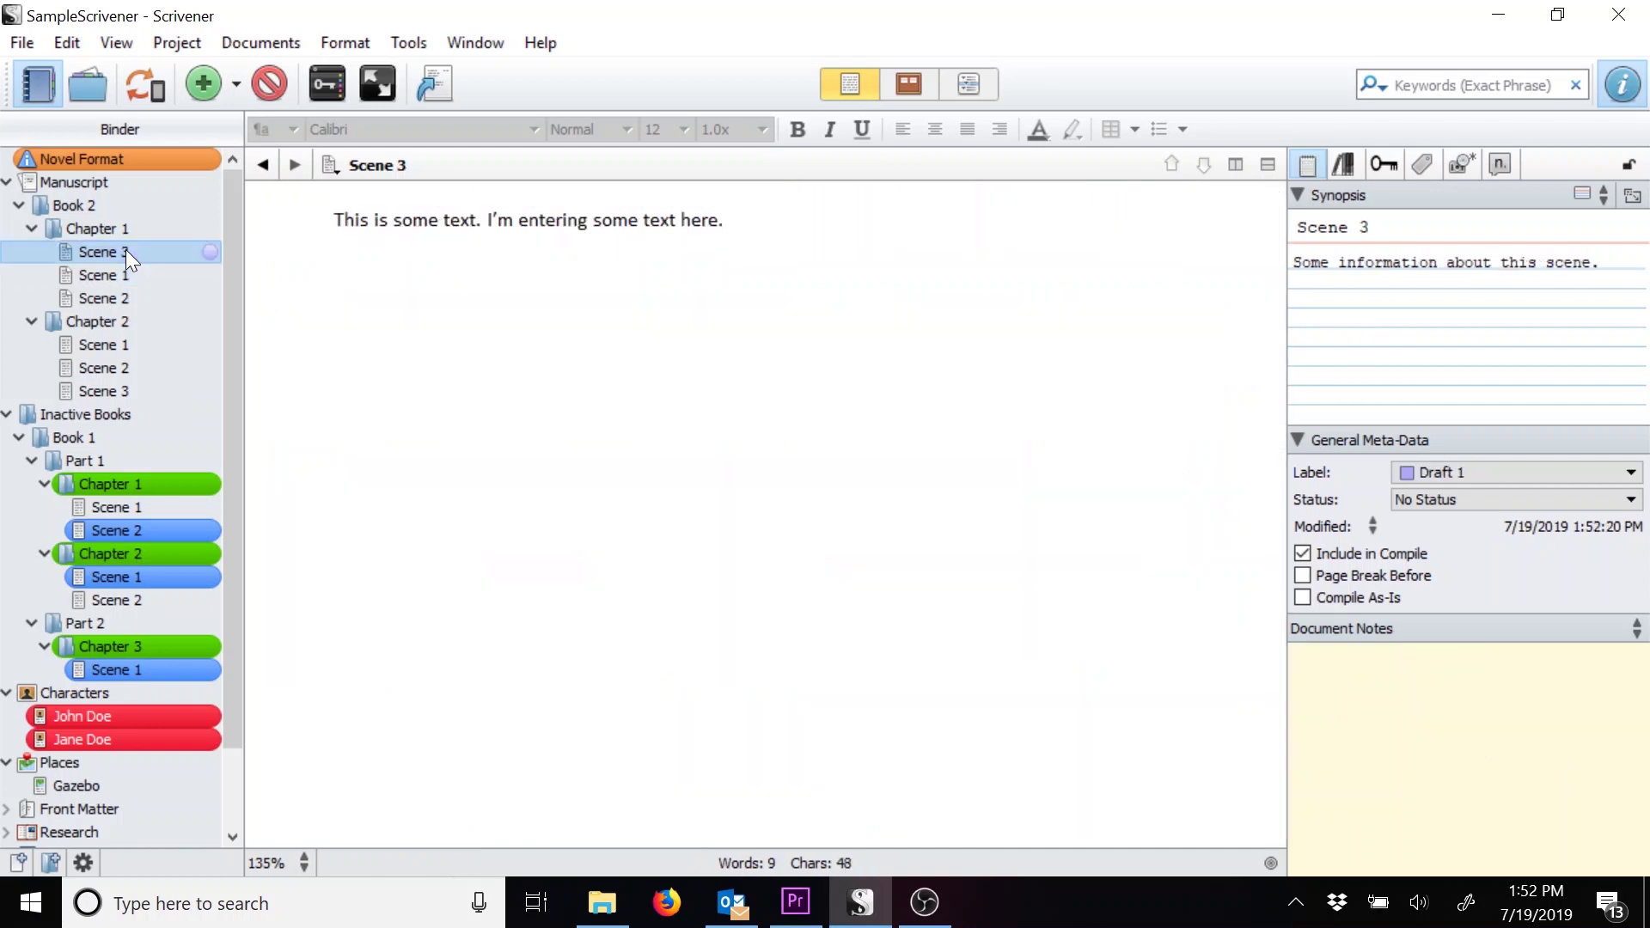
click(136, 44)
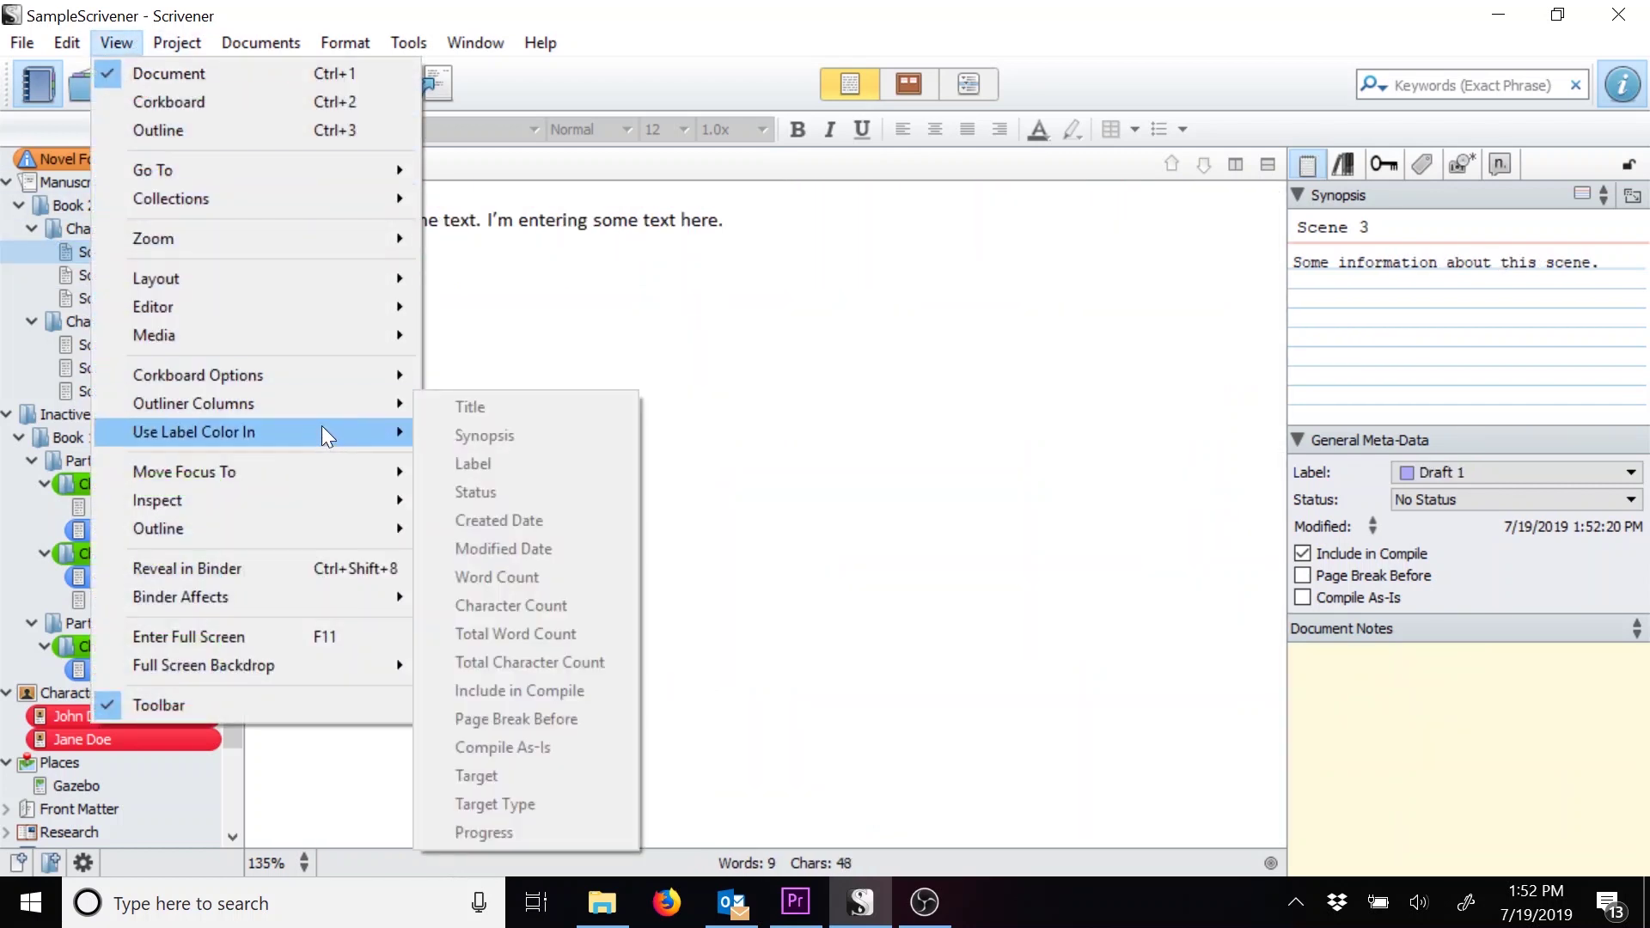
mouse_move(327, 440)
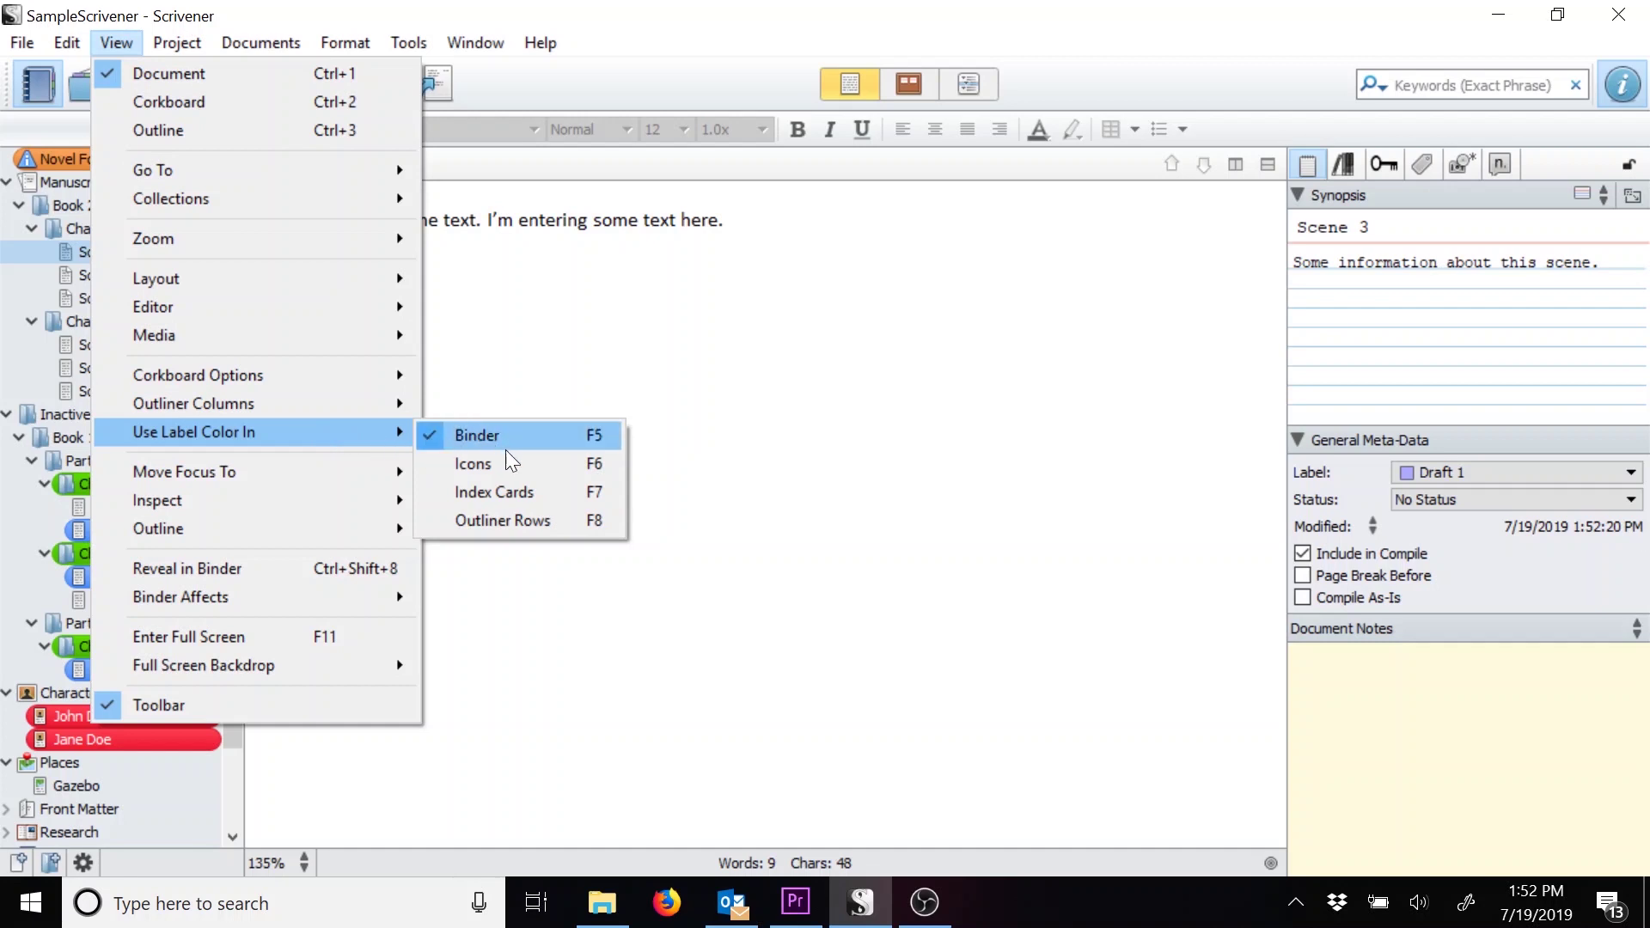
click(526, 496)
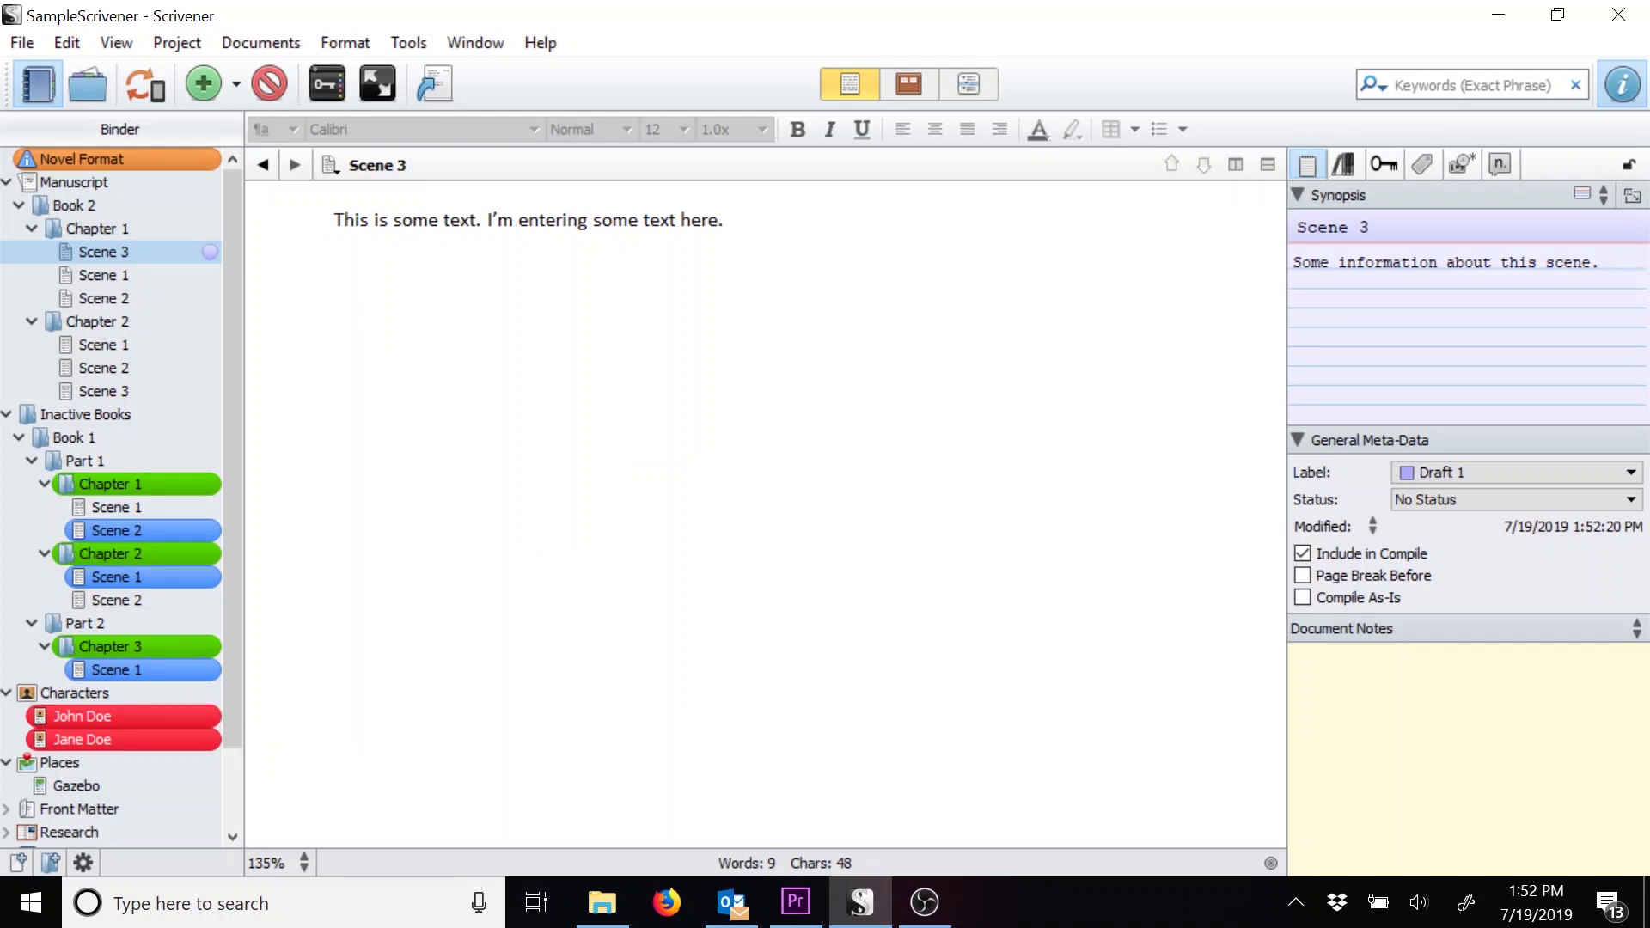
click(122, 230)
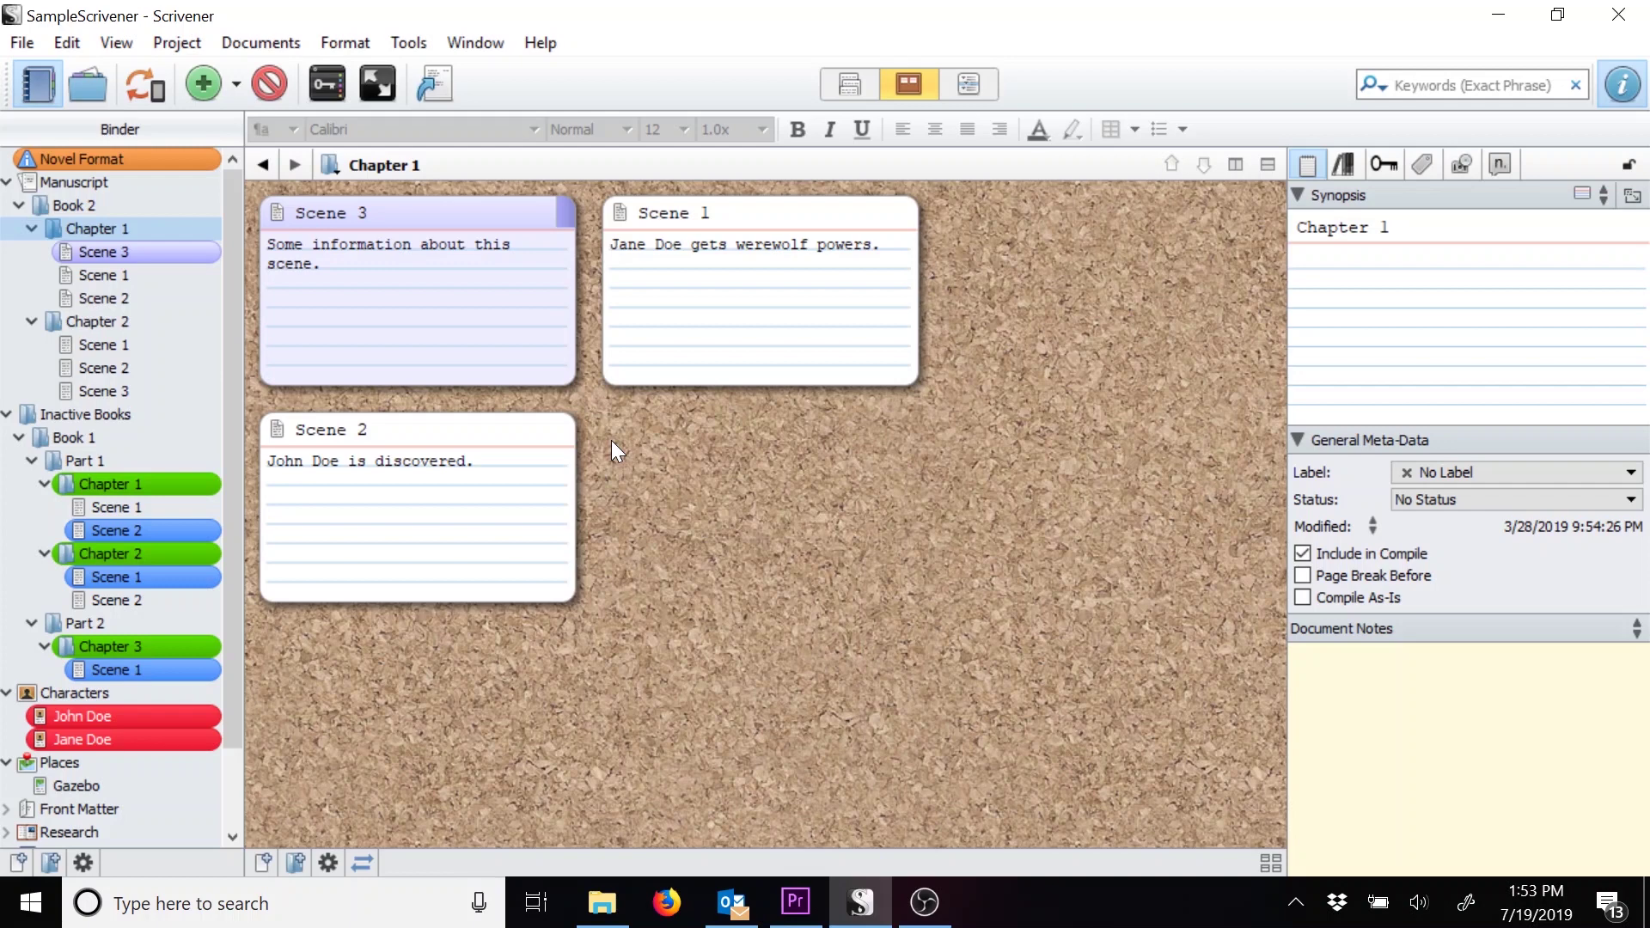
click(103, 275)
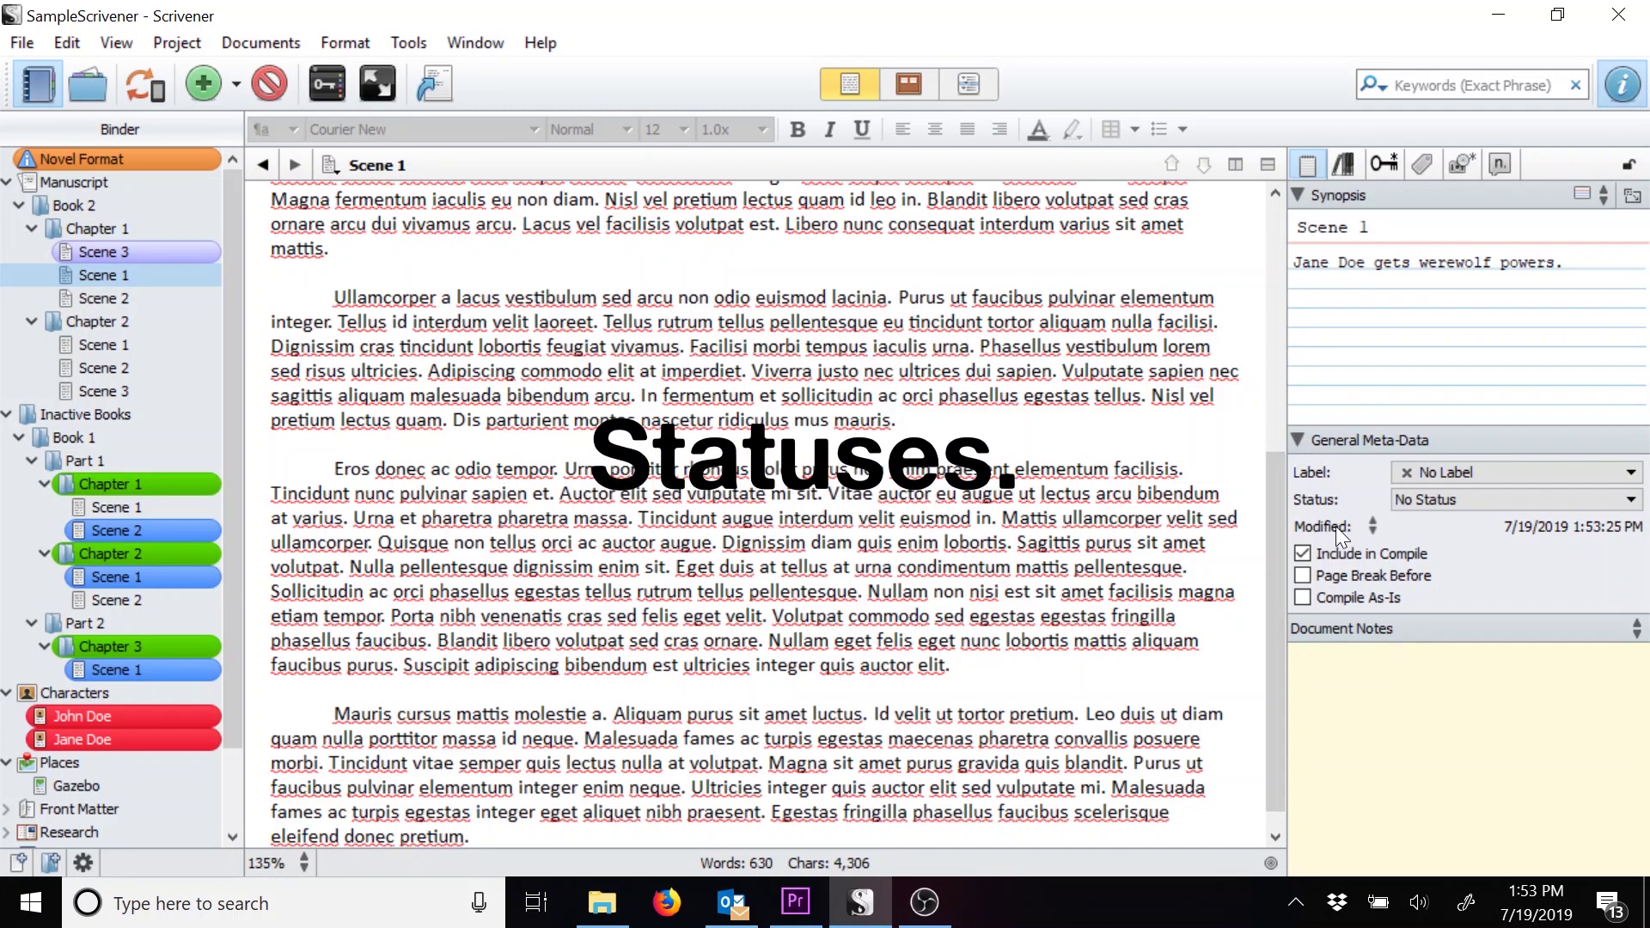
- Add a Finished Edits entry to the project's status list
click(1471, 504)
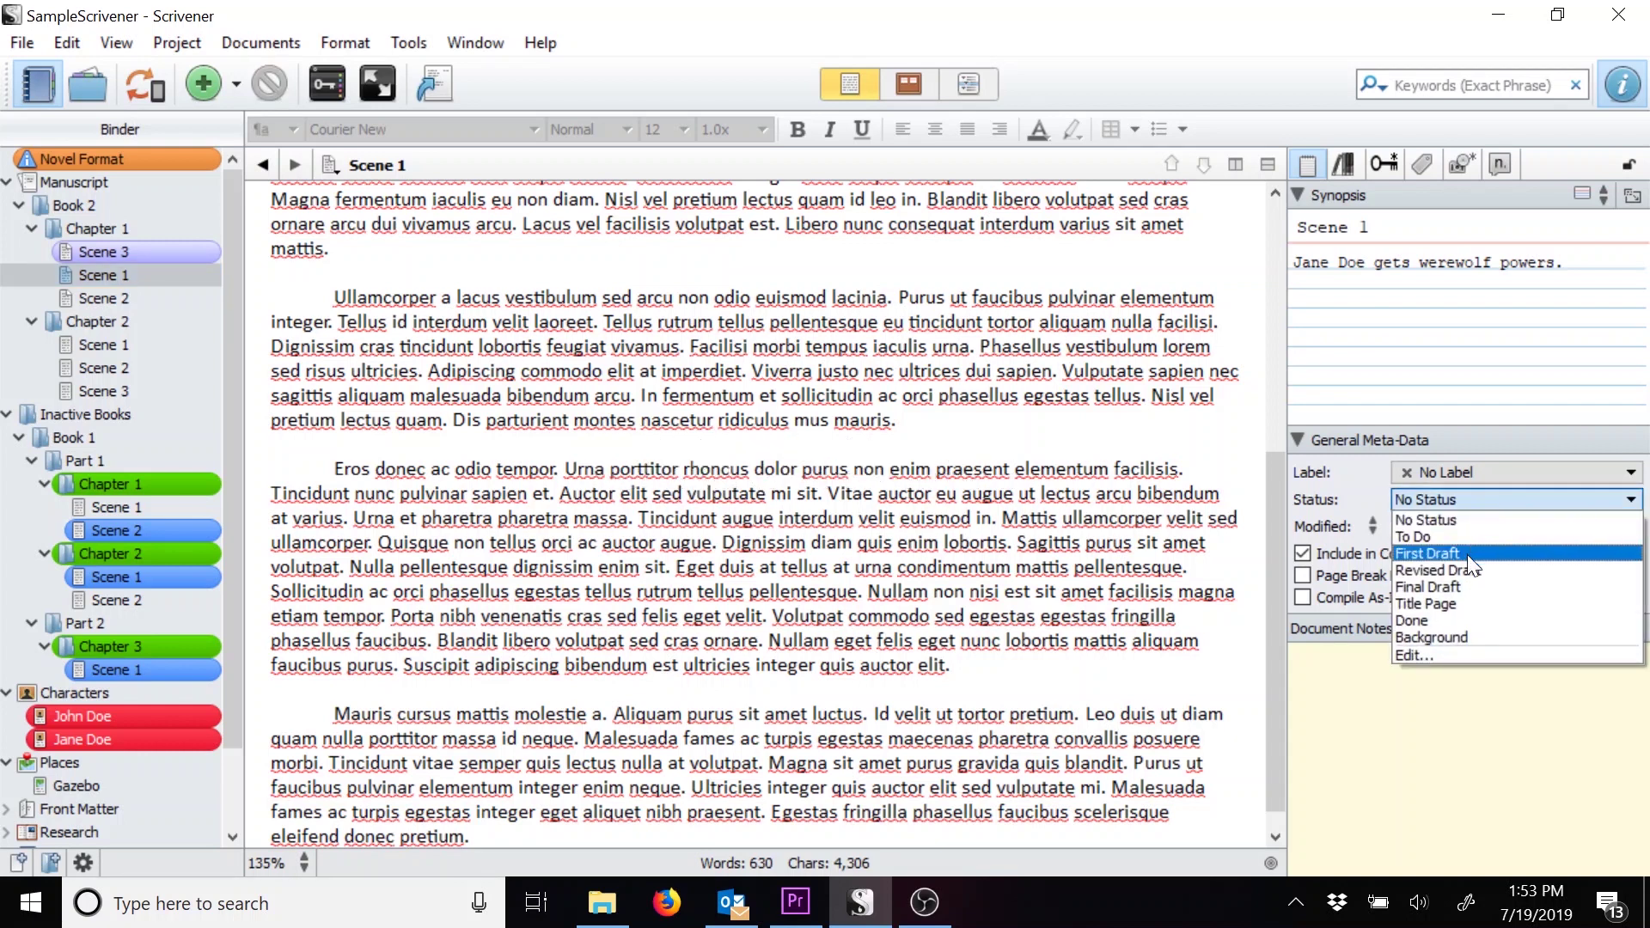
click(1437, 654)
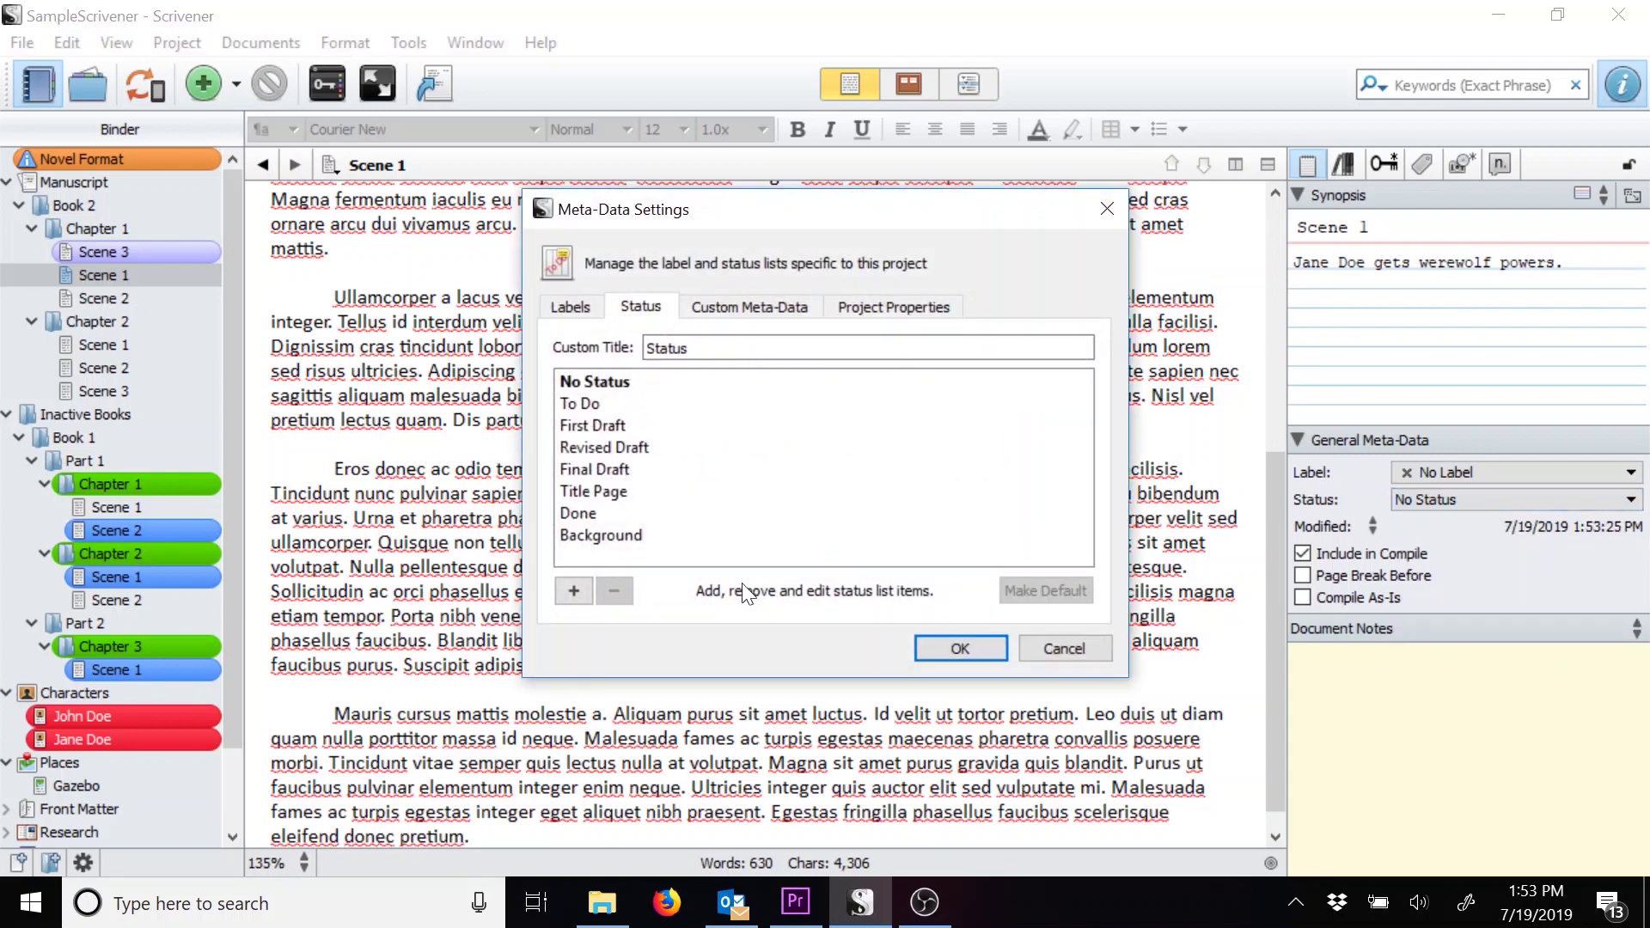
click(575, 591)
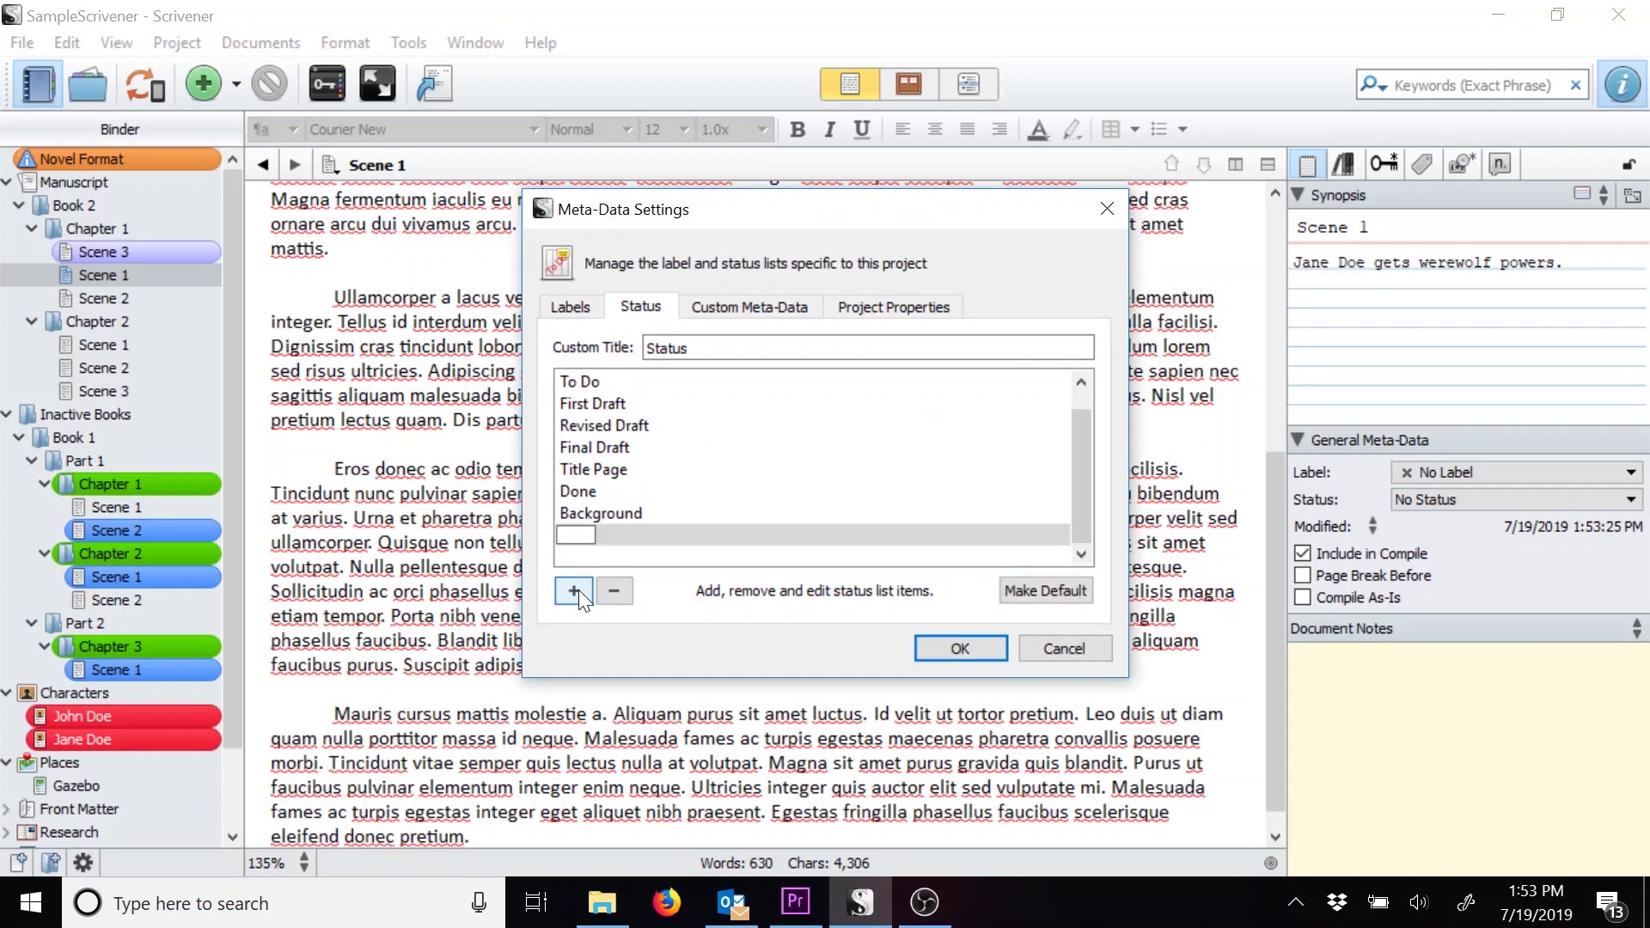
text(Finished Edit)
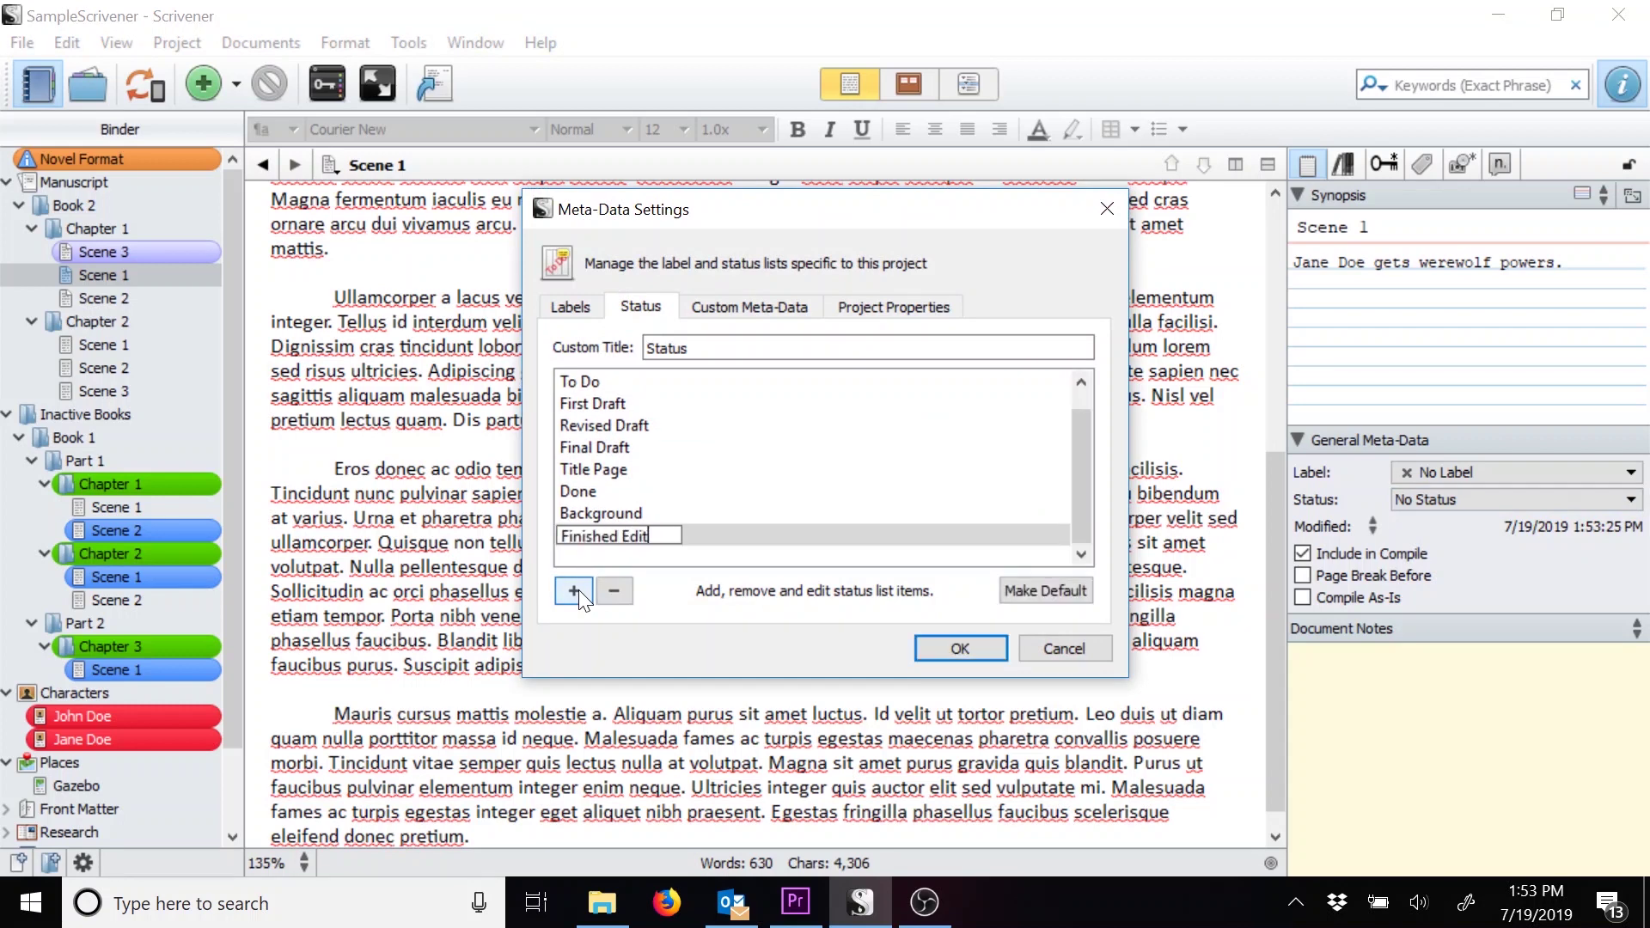
text(s)
key(Return)
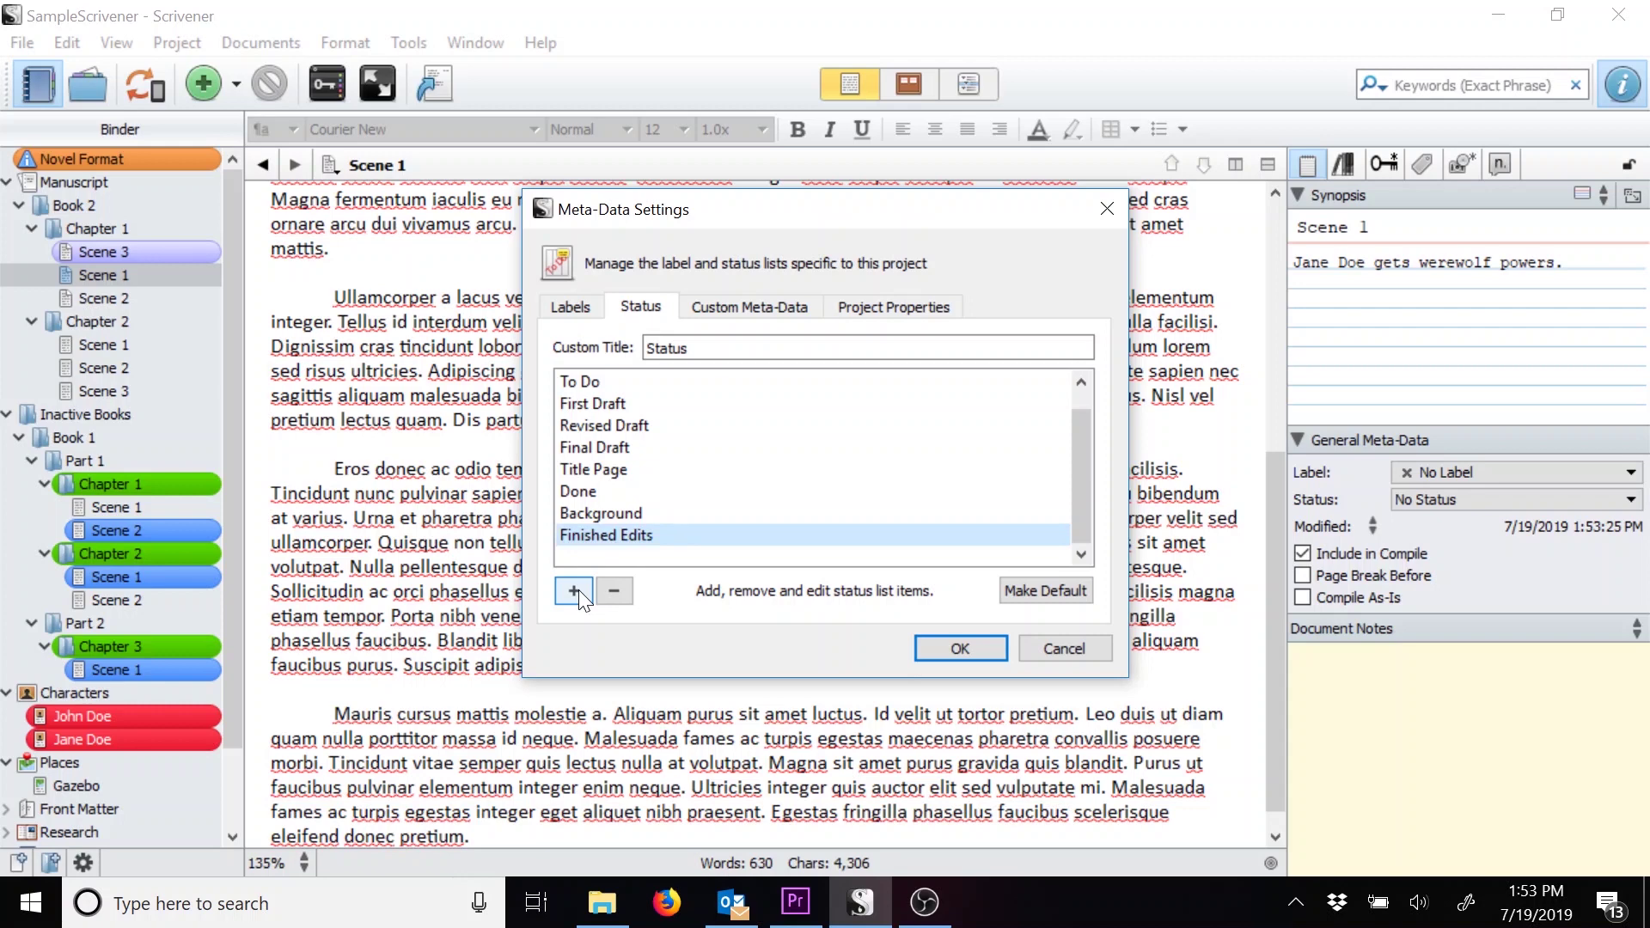
click(958, 649)
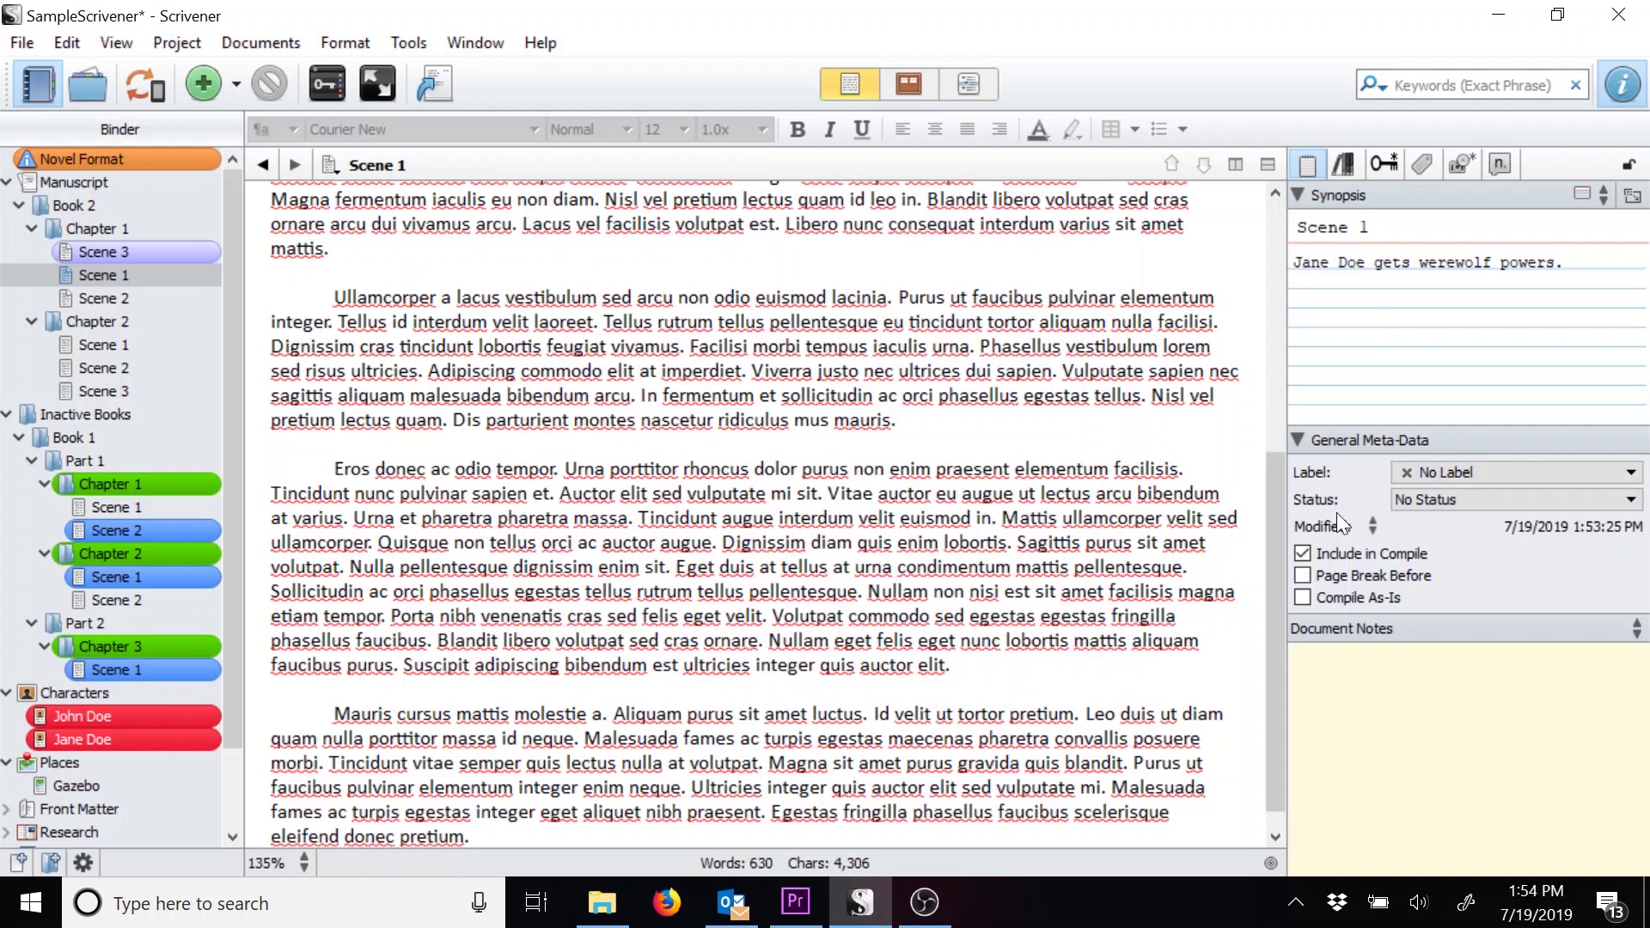
- Set Scene 1's status to Finished Edits and show Chapter 1's corkboard
click(1409, 504)
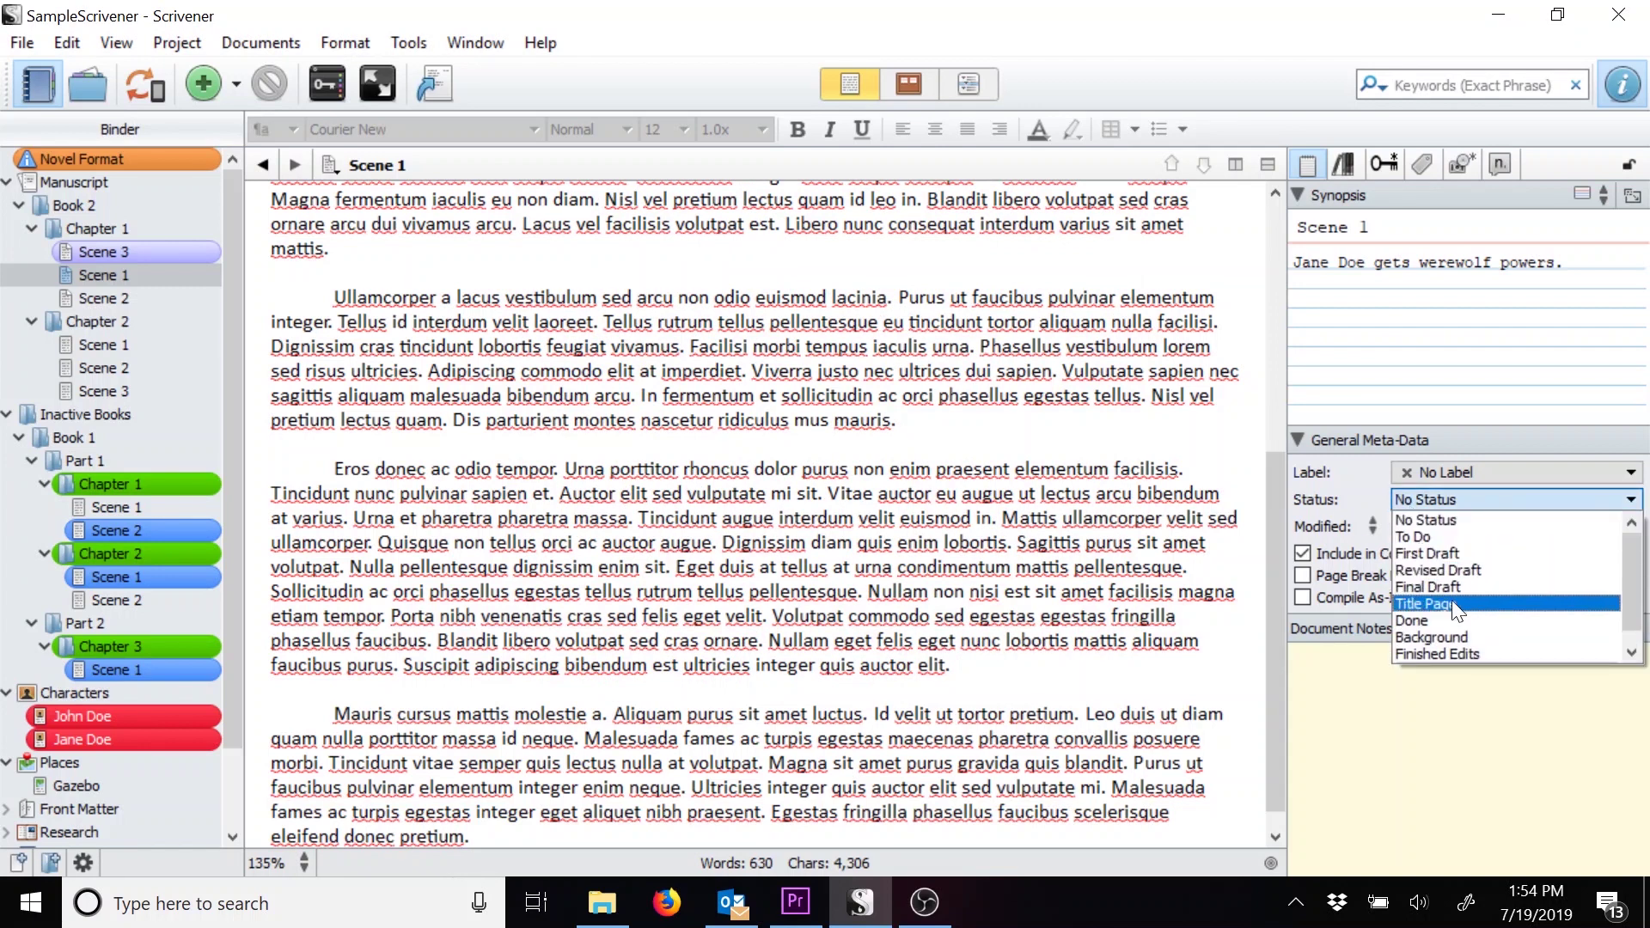
click(1480, 655)
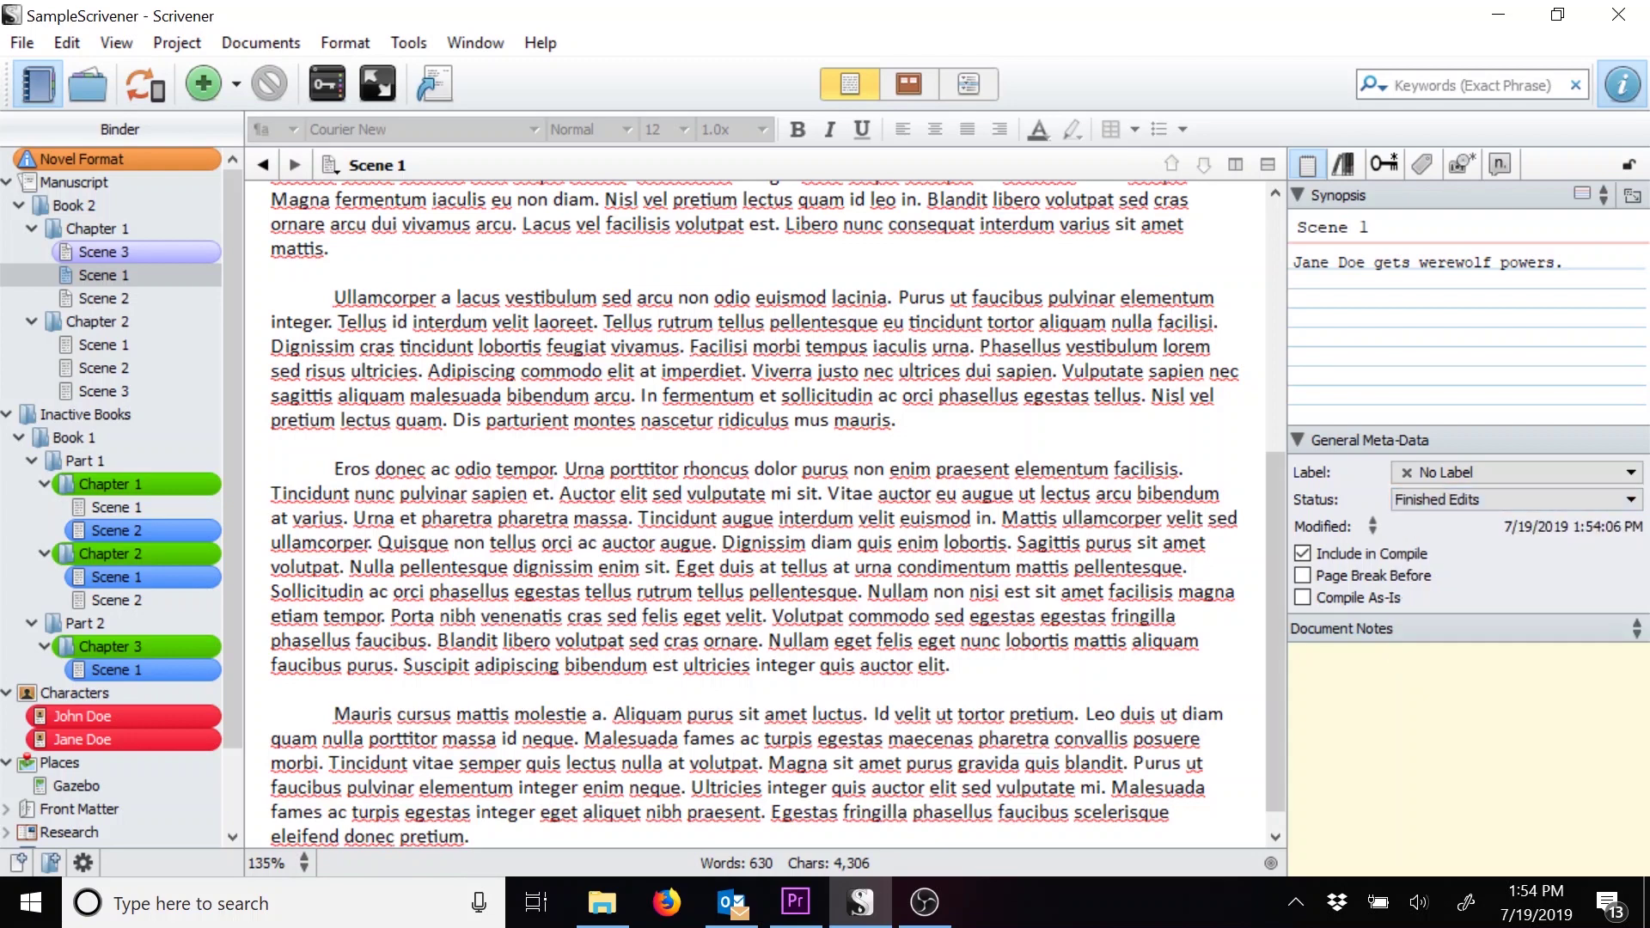
click(170, 234)
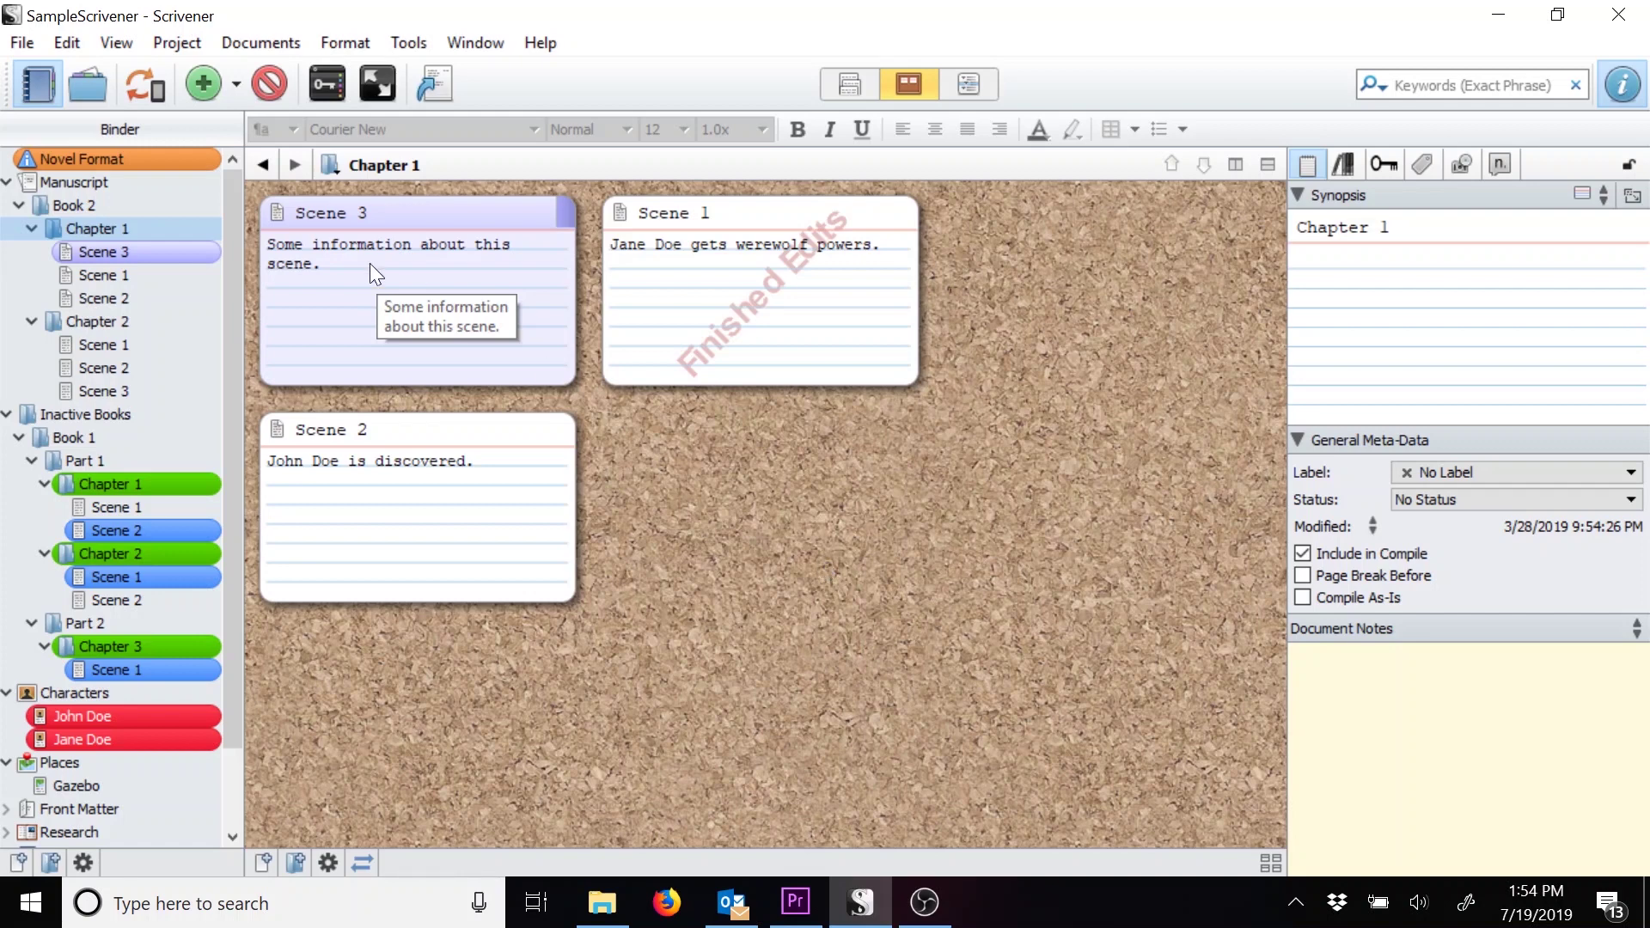
- Open Scene 3's text in the editor after reviewing Chapter 1's cards
click(104, 252)
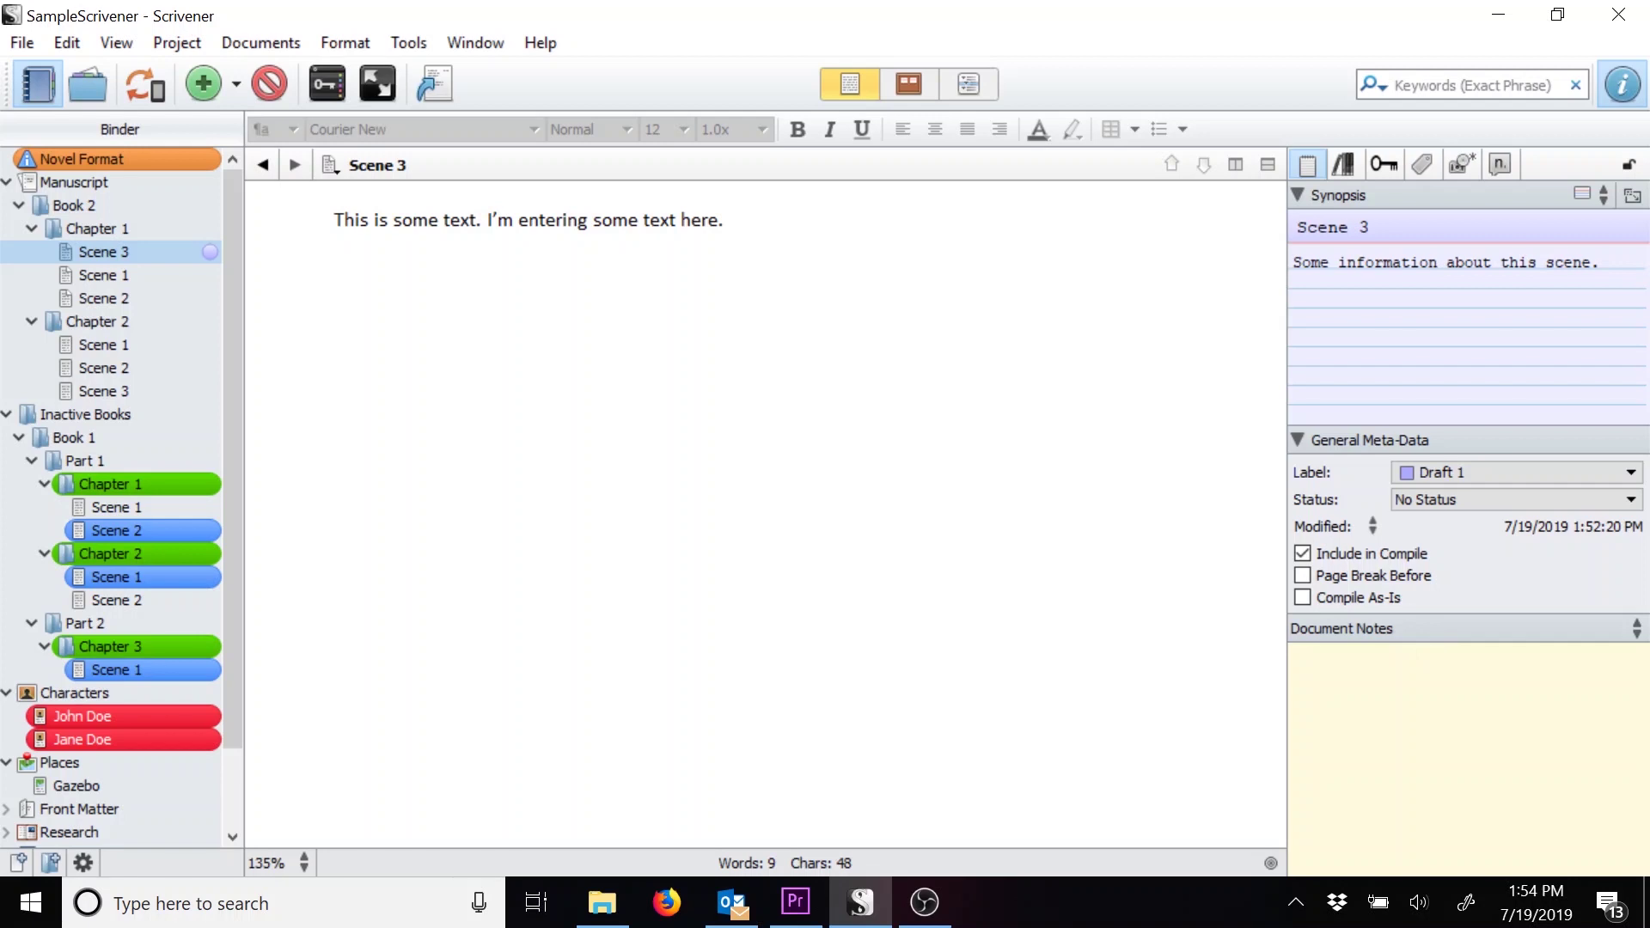
- Type 'Scene 3 notes' and 'Scene 3 characters' lines into Scene 3's Document Notes
click(1374, 687)
text(Scene 3 notes)
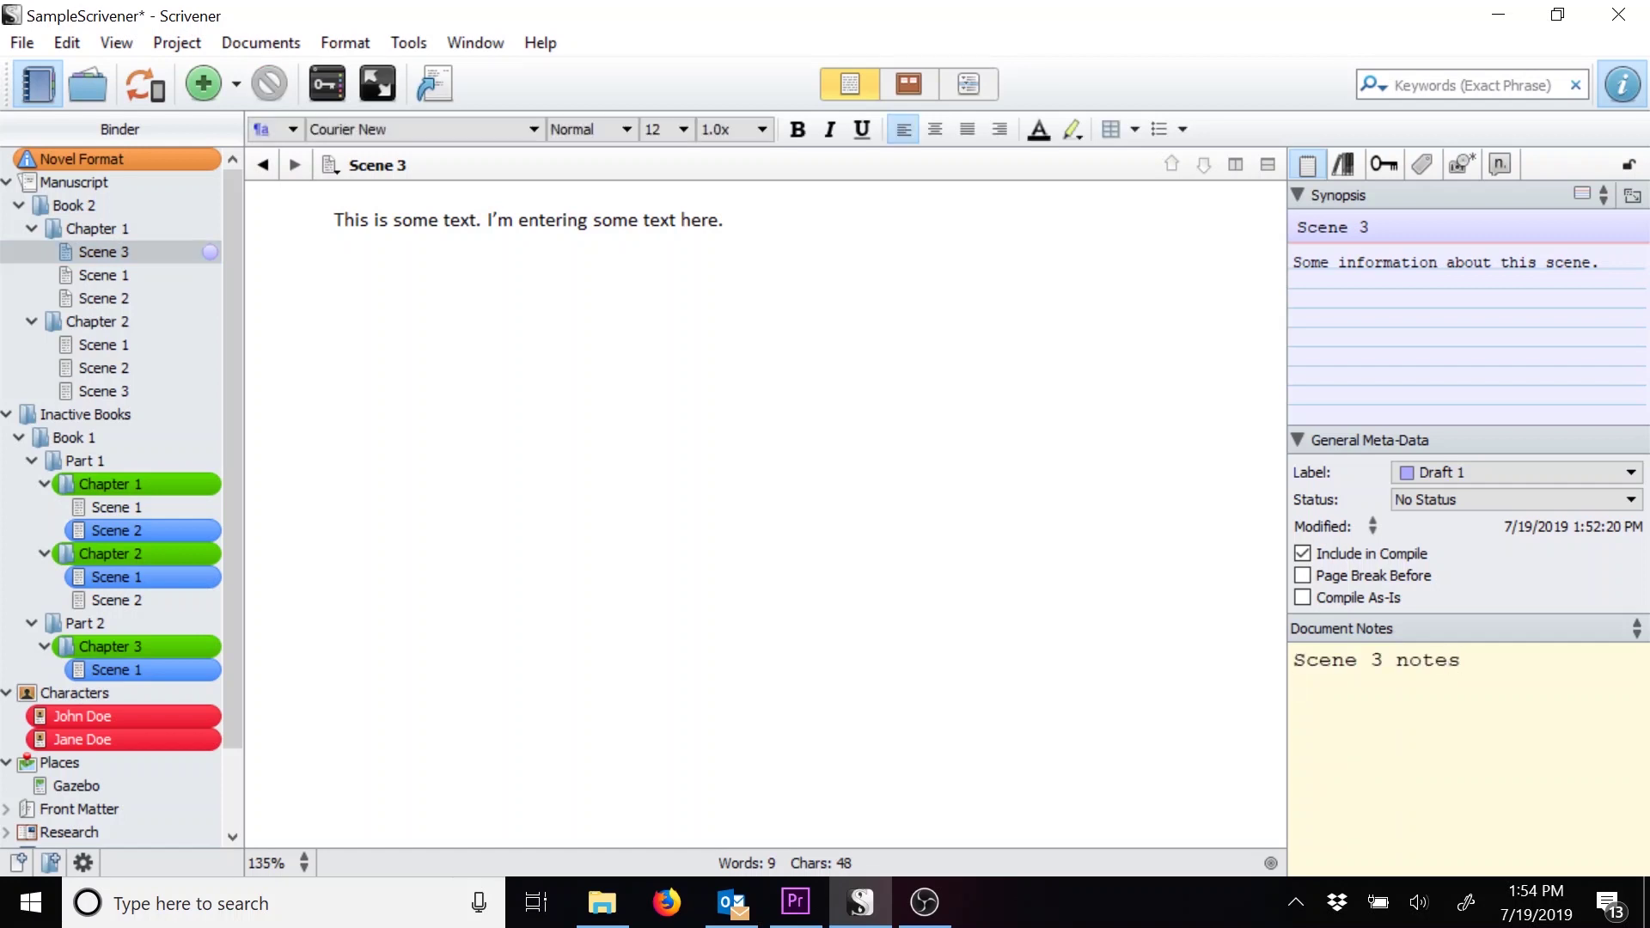
key(Return)
text(Scene 3 characters)
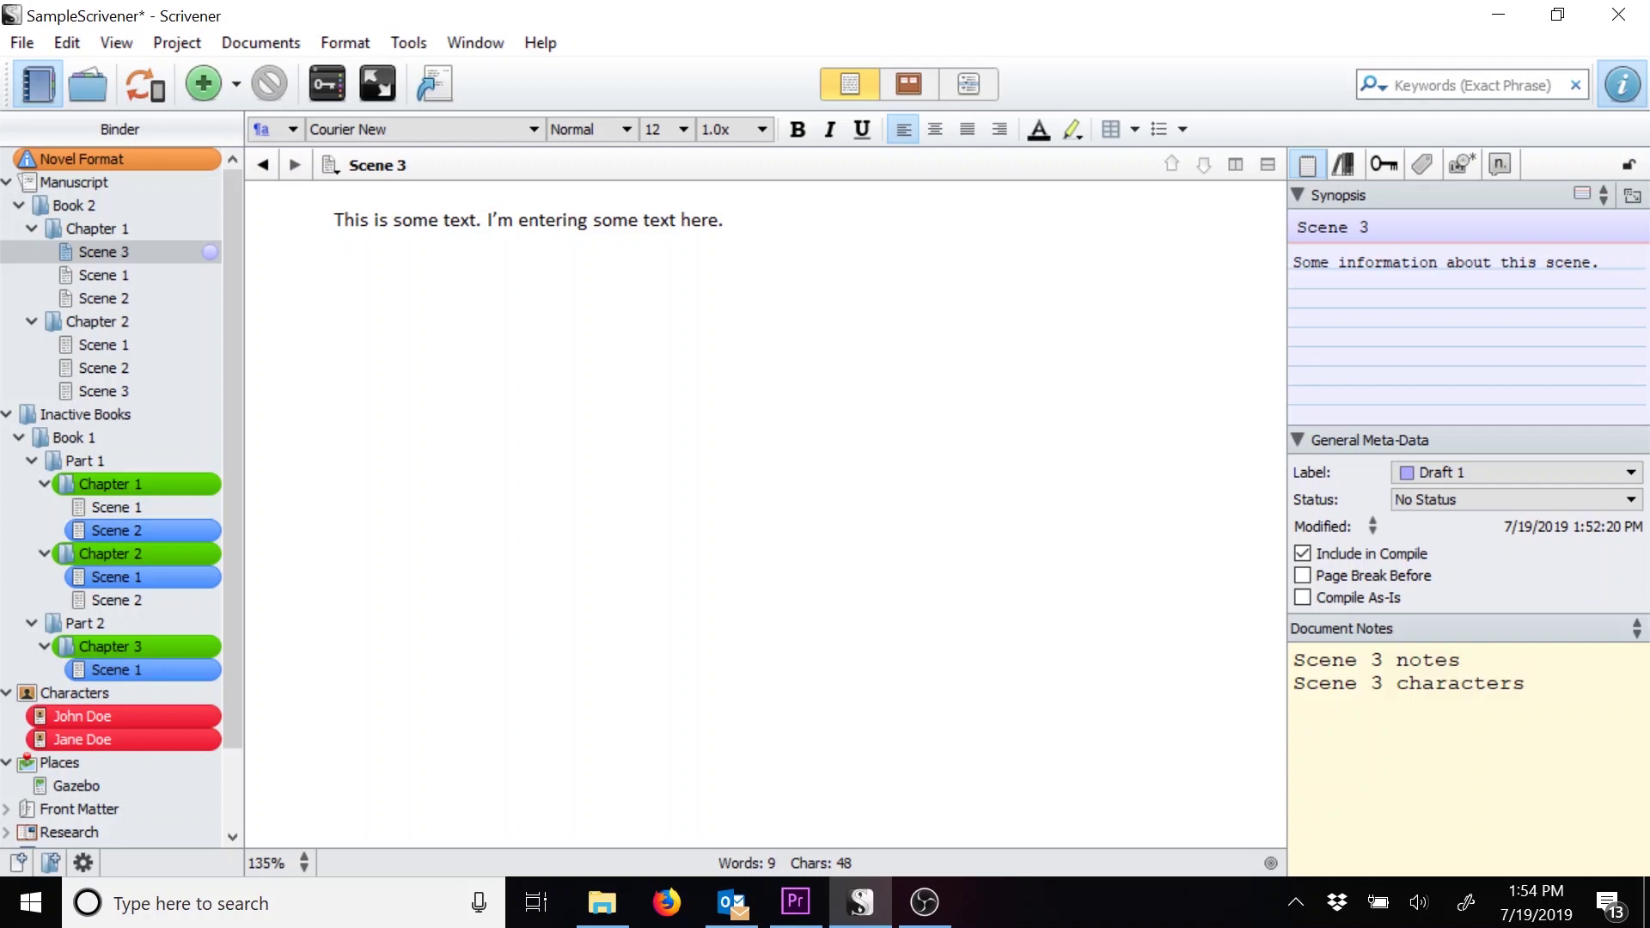
- After checking Scene 1, add 'Wednesday' and '286 words' below Scene 3's notes
click(177, 281)
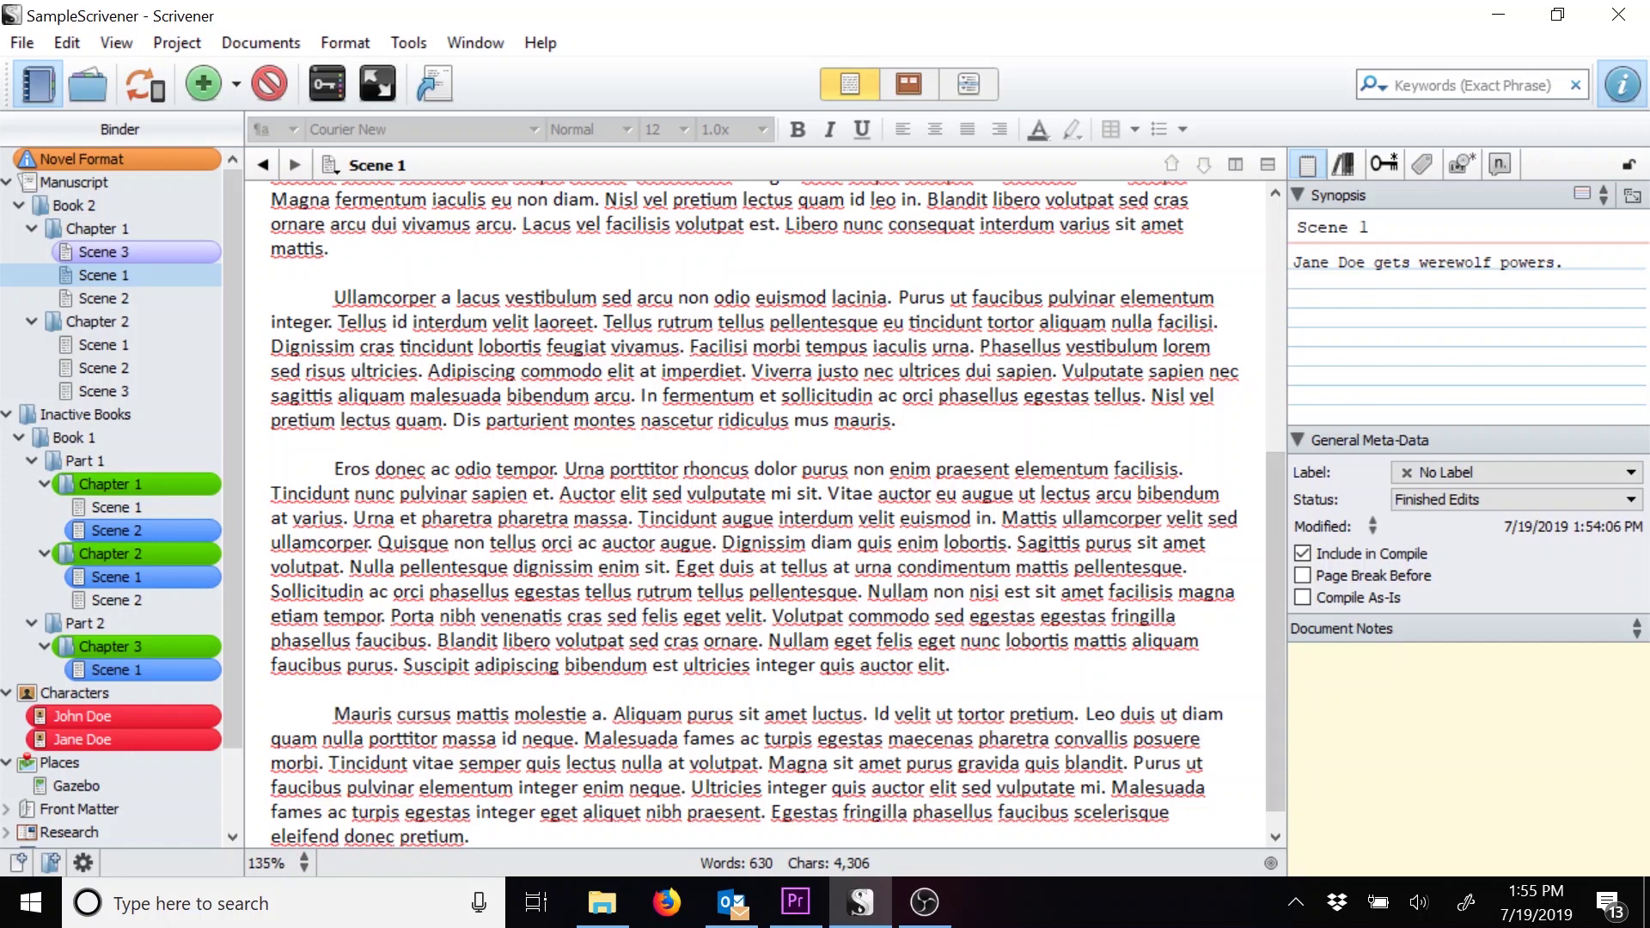
click(160, 229)
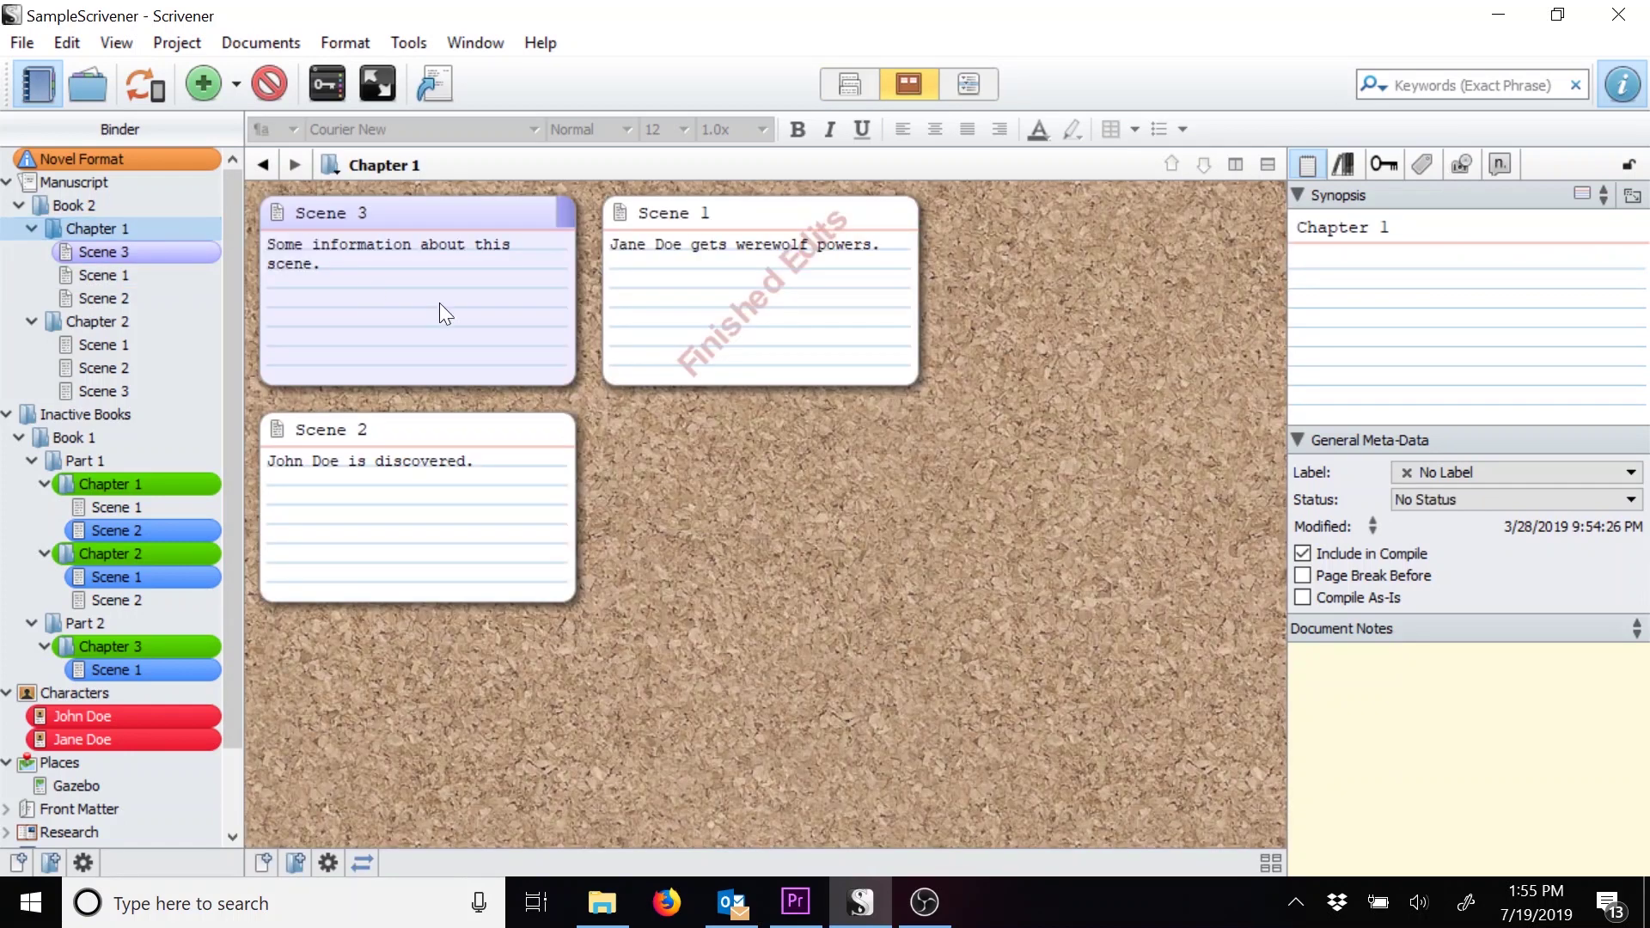
click(136, 249)
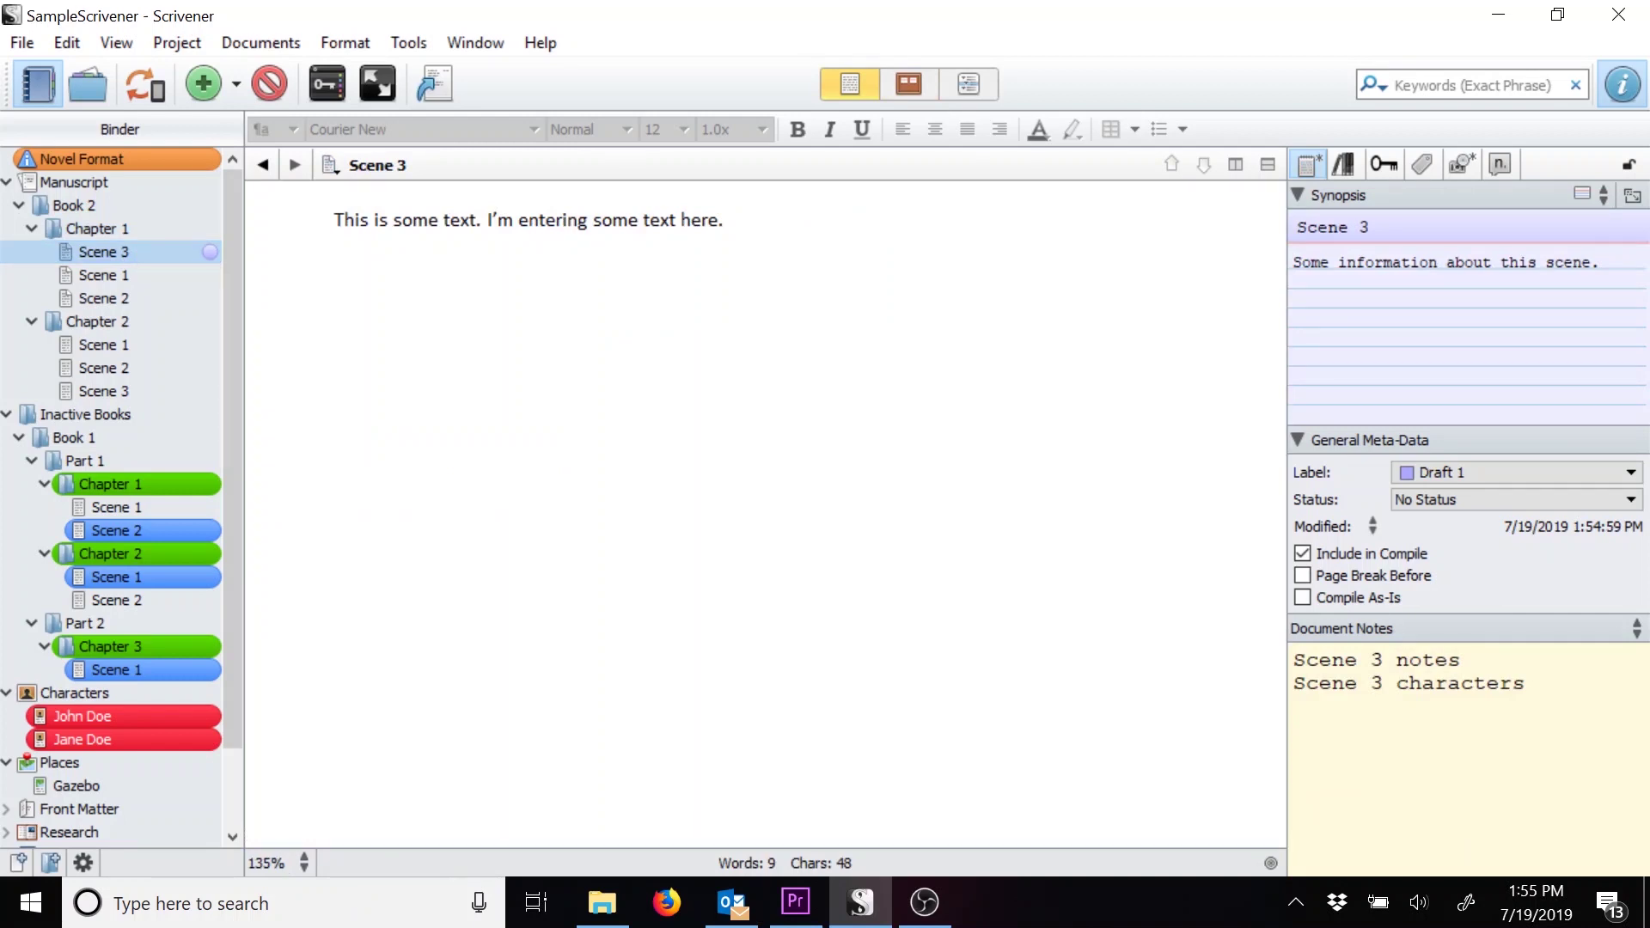
click(1526, 683)
key(Return)
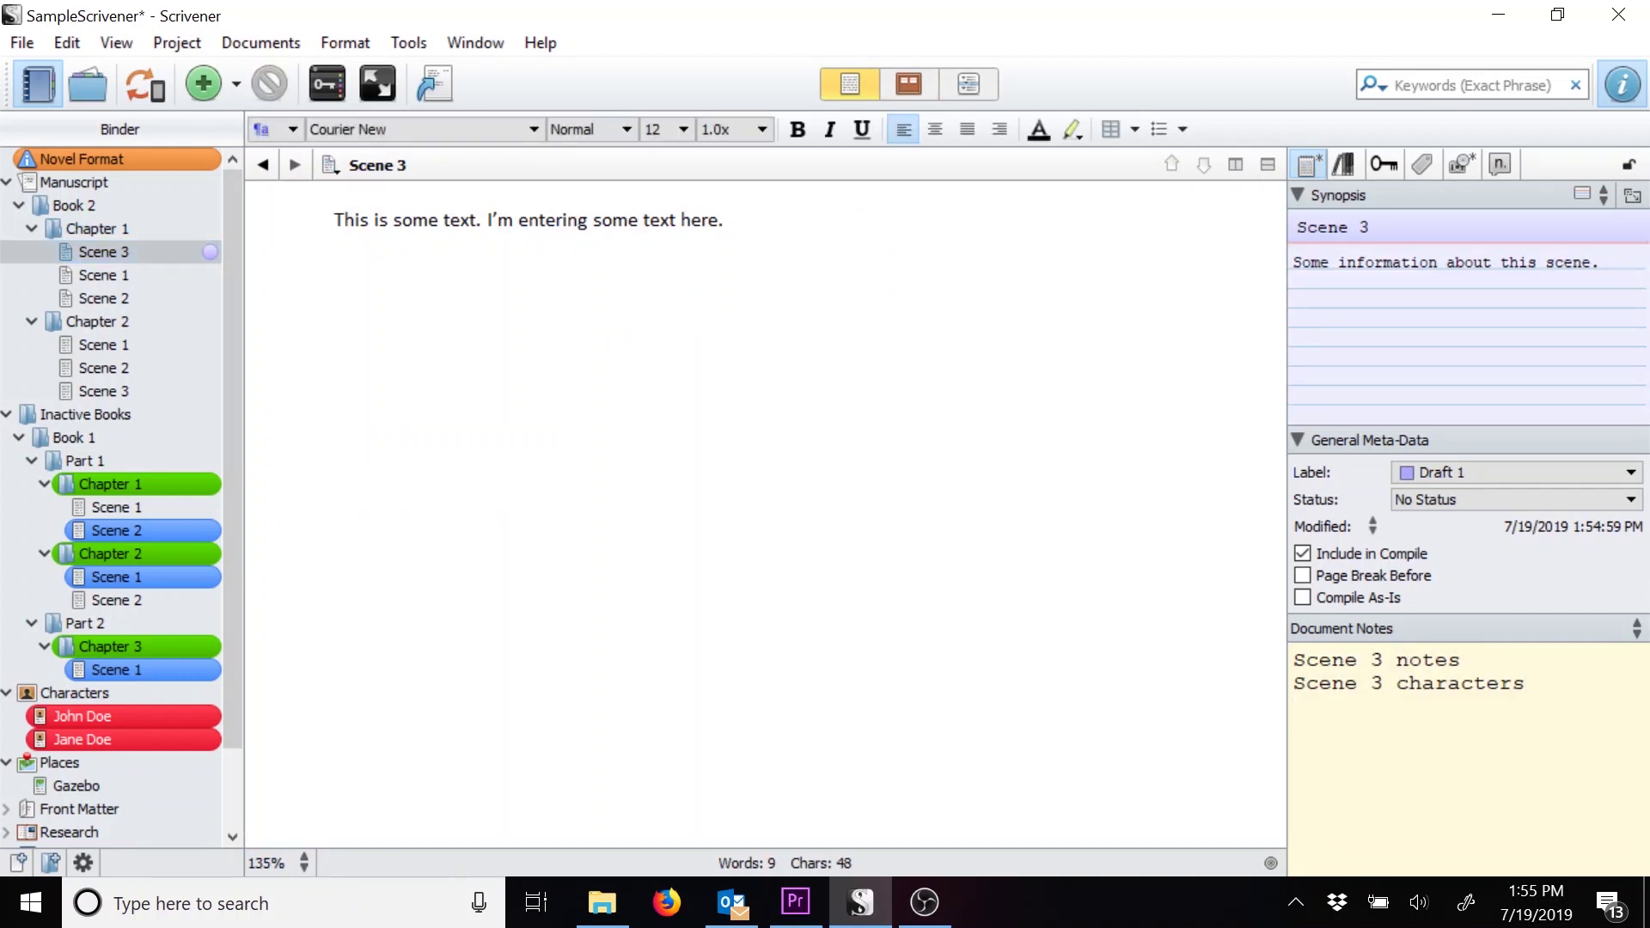
text(Wednesday total:)
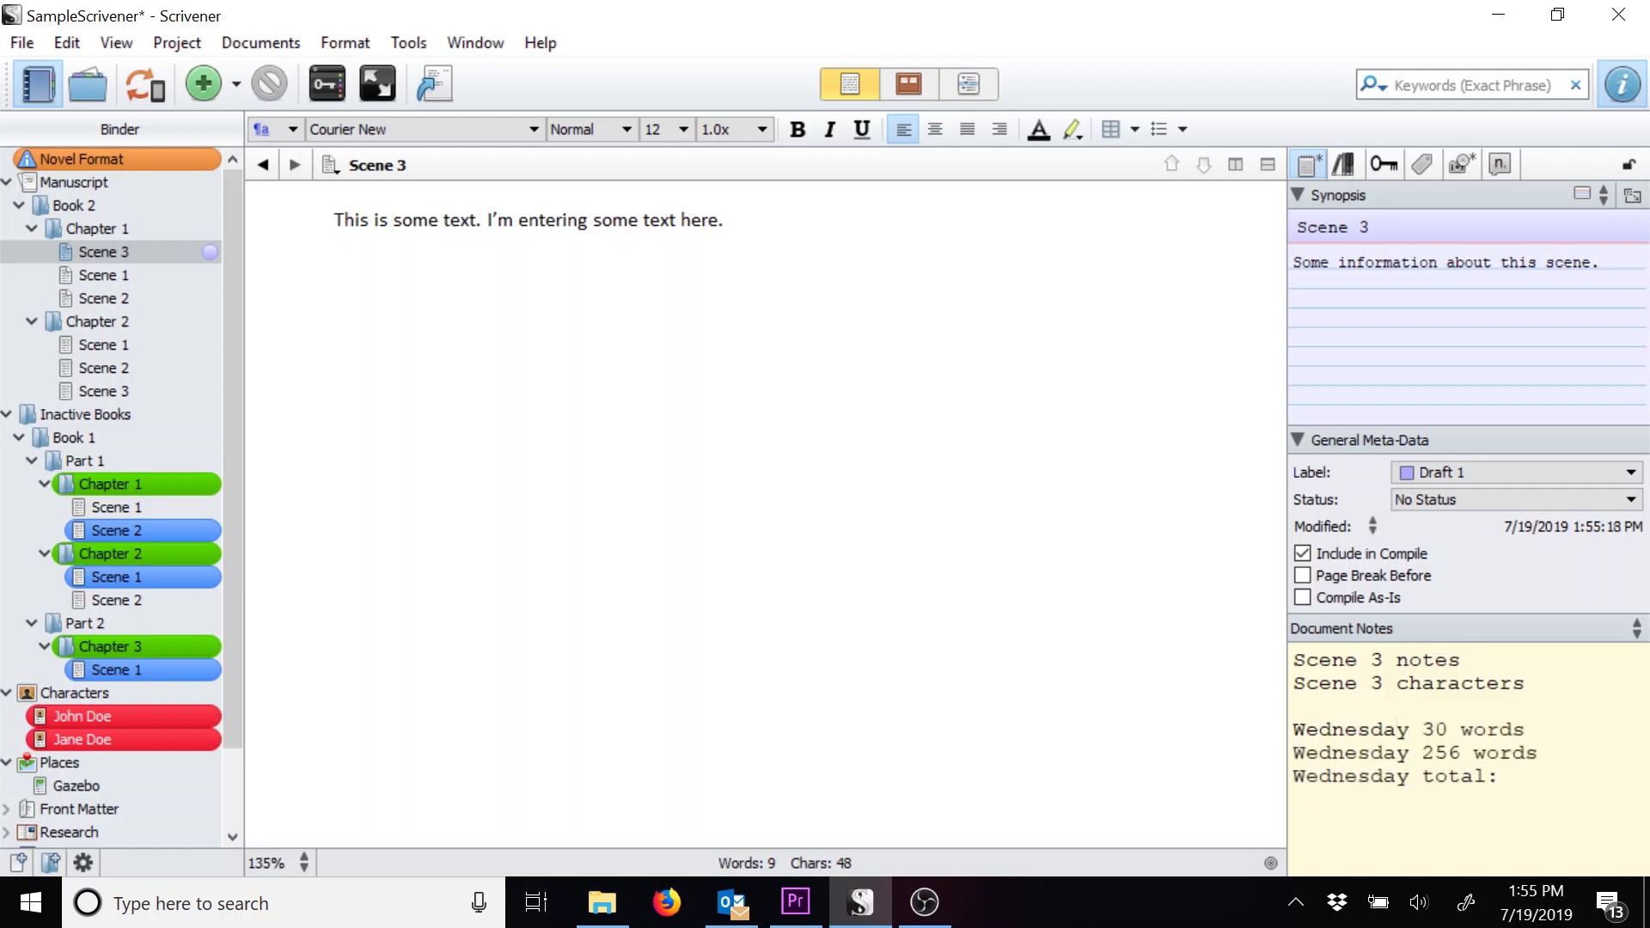
text(286 words)
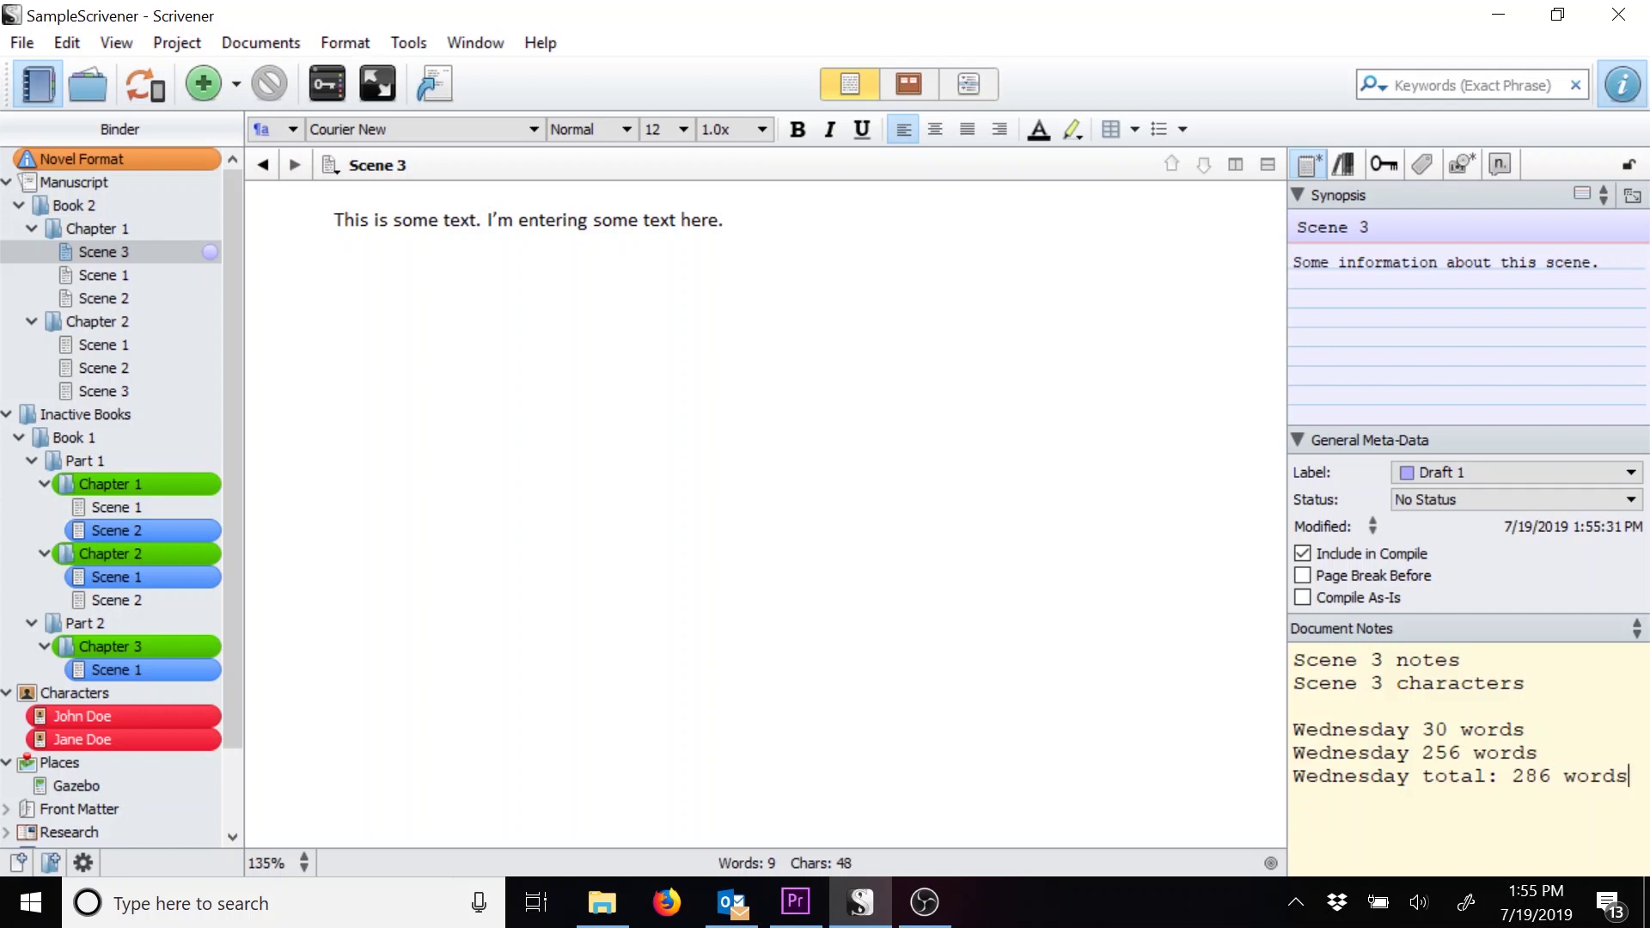
- Switch to Project Notes (General) and type 'Retained throughout project on every scene'
click(1630, 631)
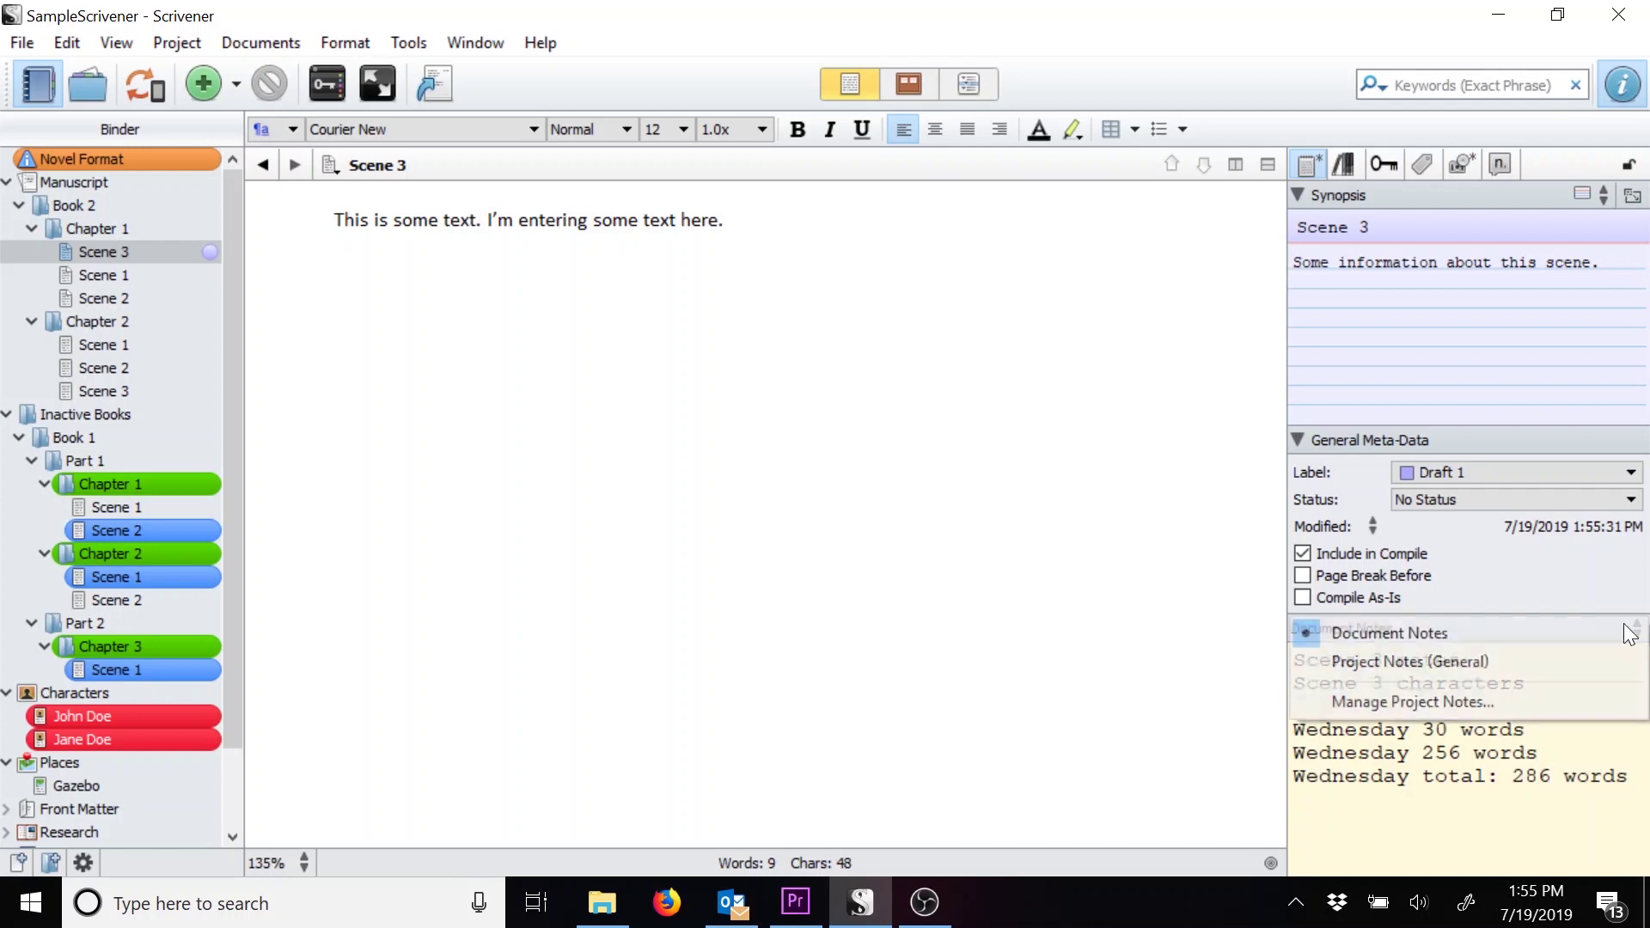
click(1569, 663)
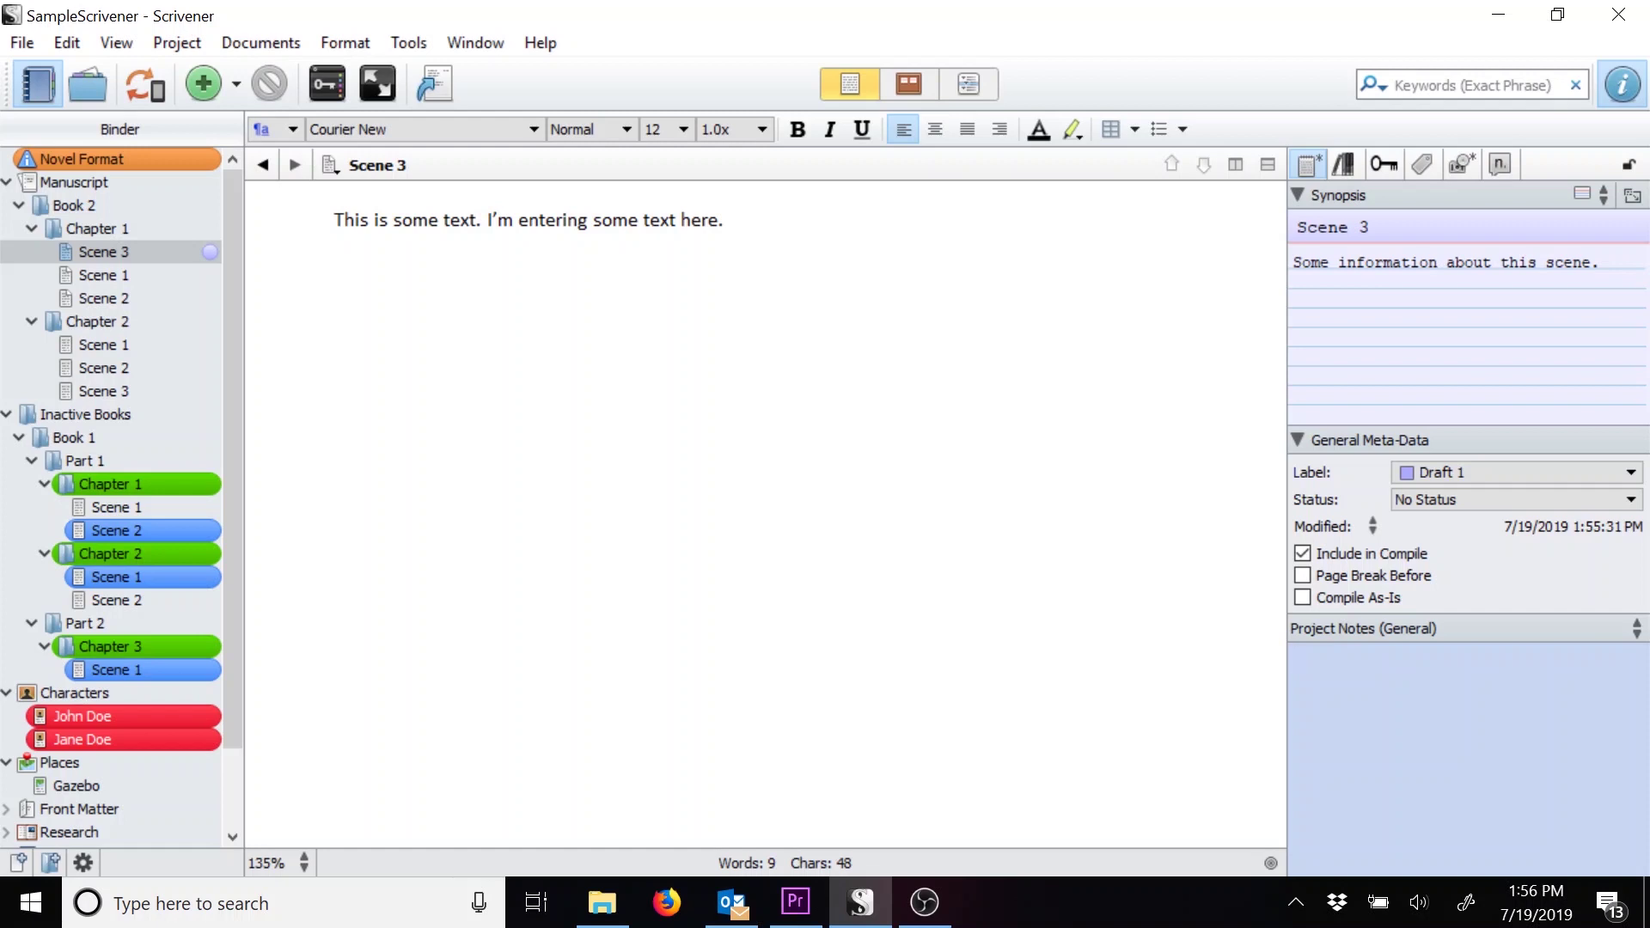
text(Retained throughout)
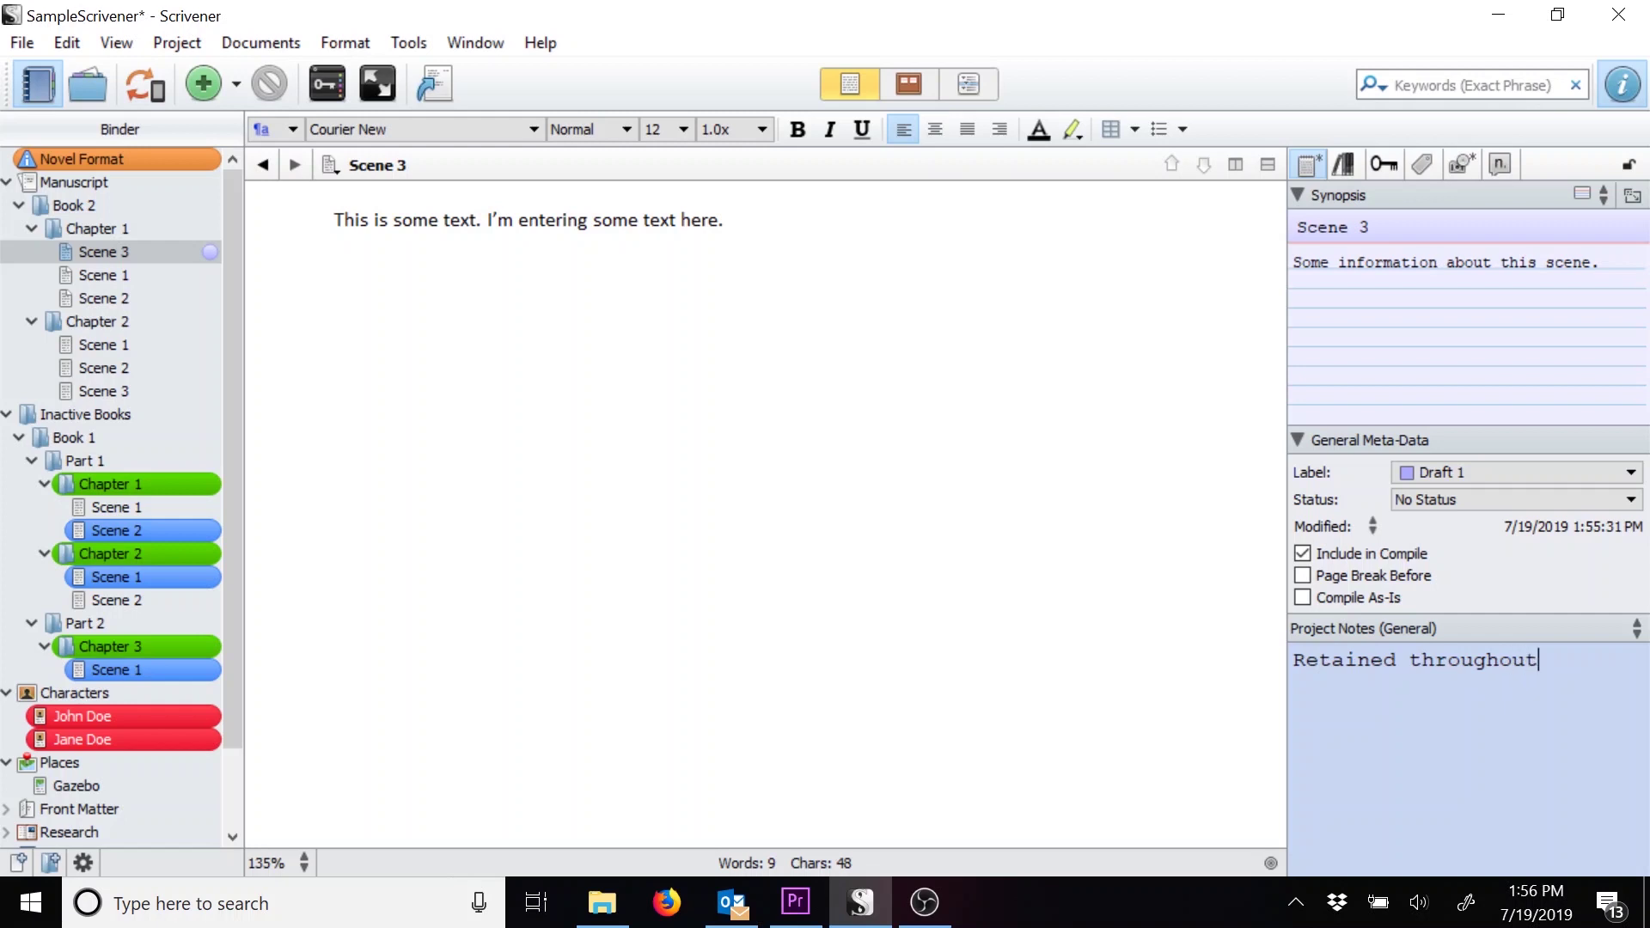
text( project on e)
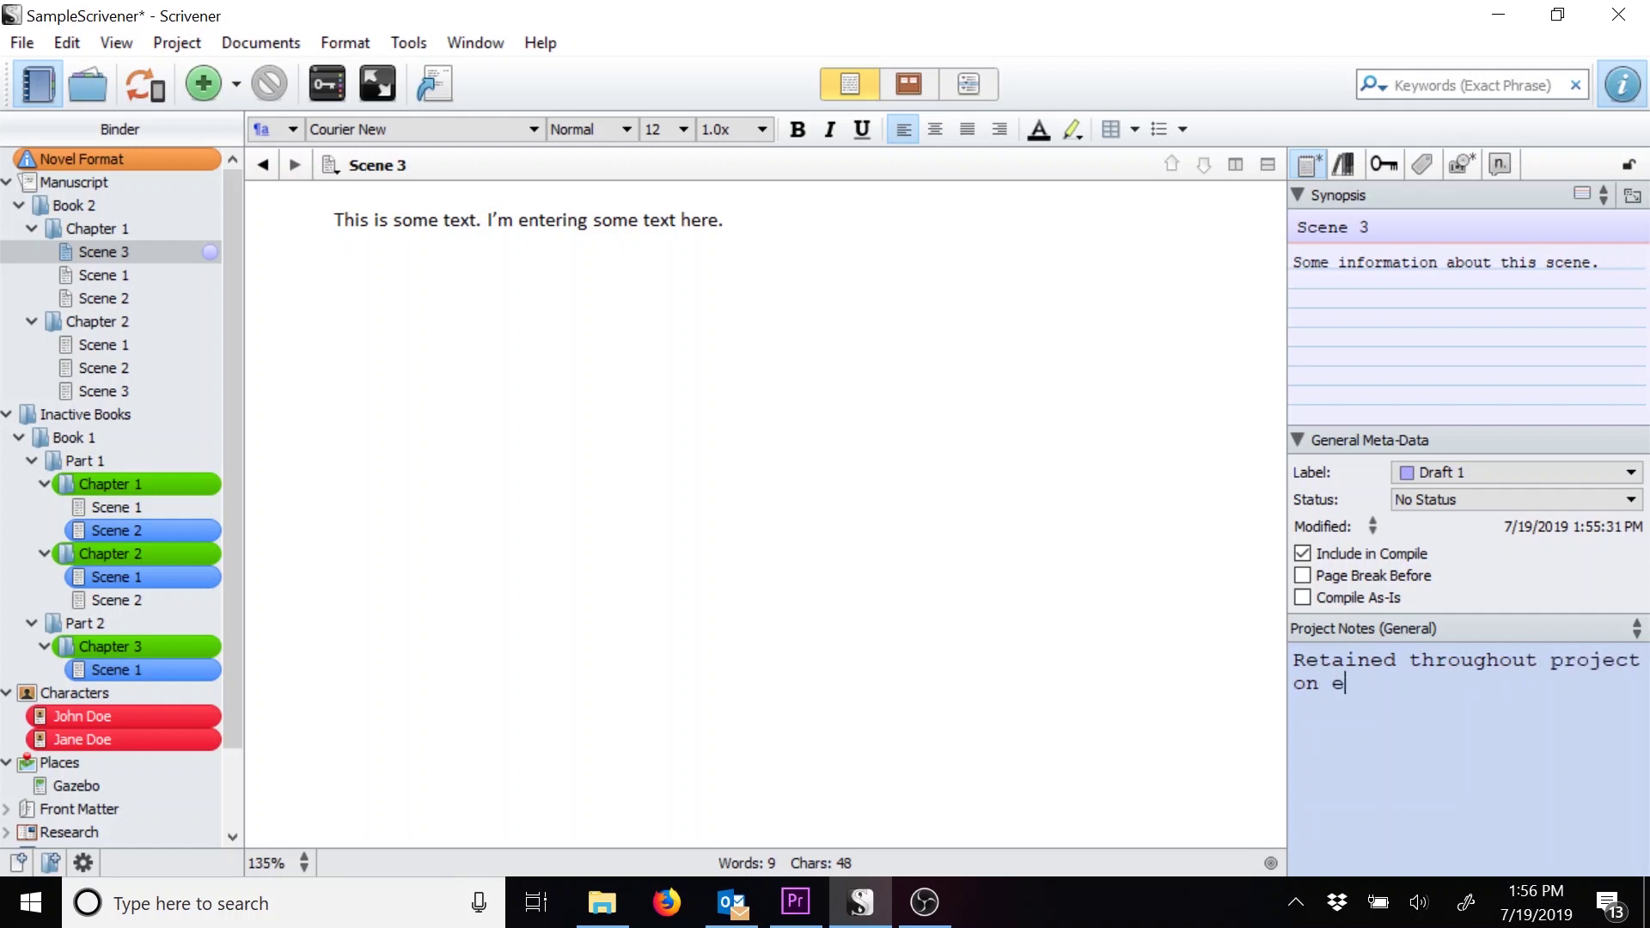
text(very scene)
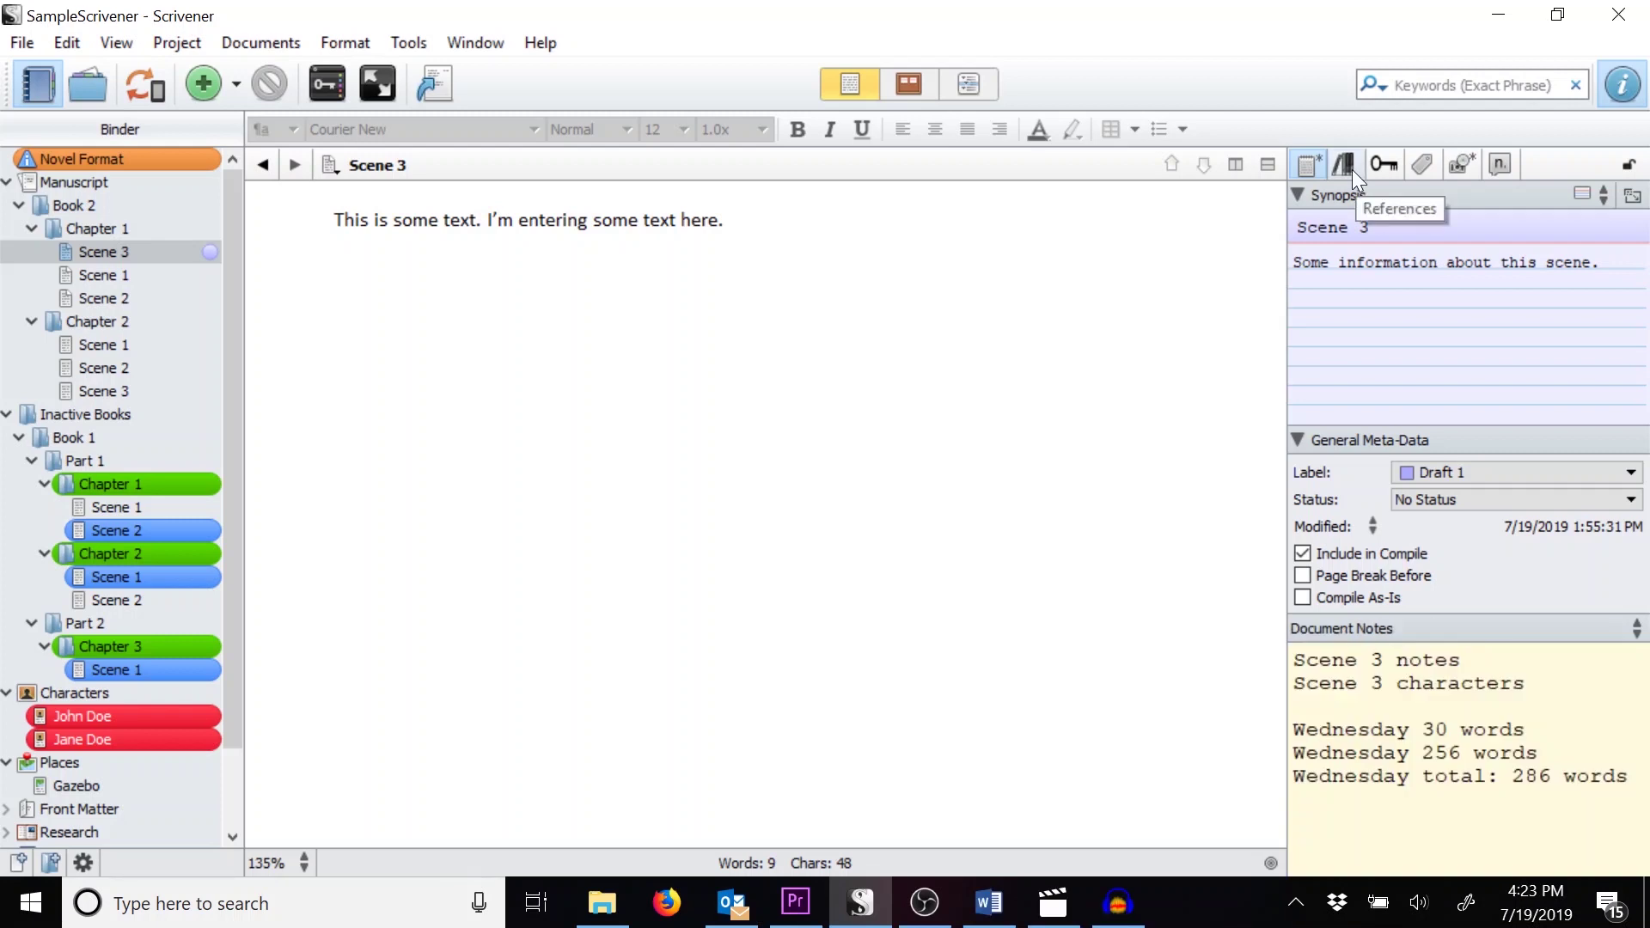
click(1352, 169)
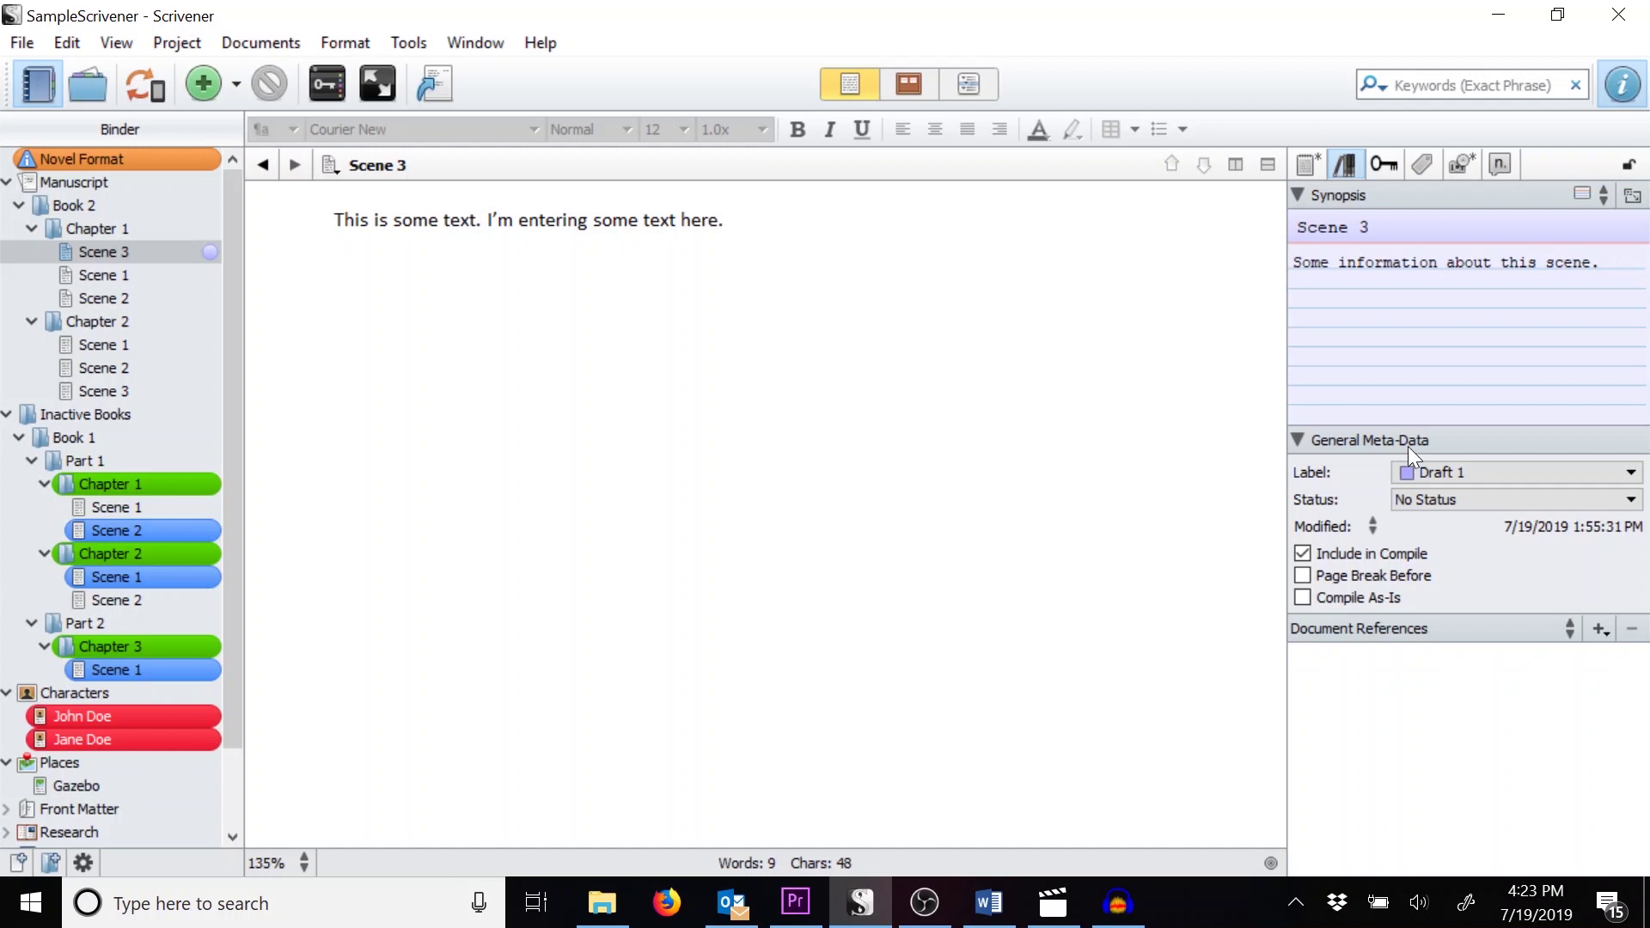
click(1600, 629)
mouse_move(1584, 658)
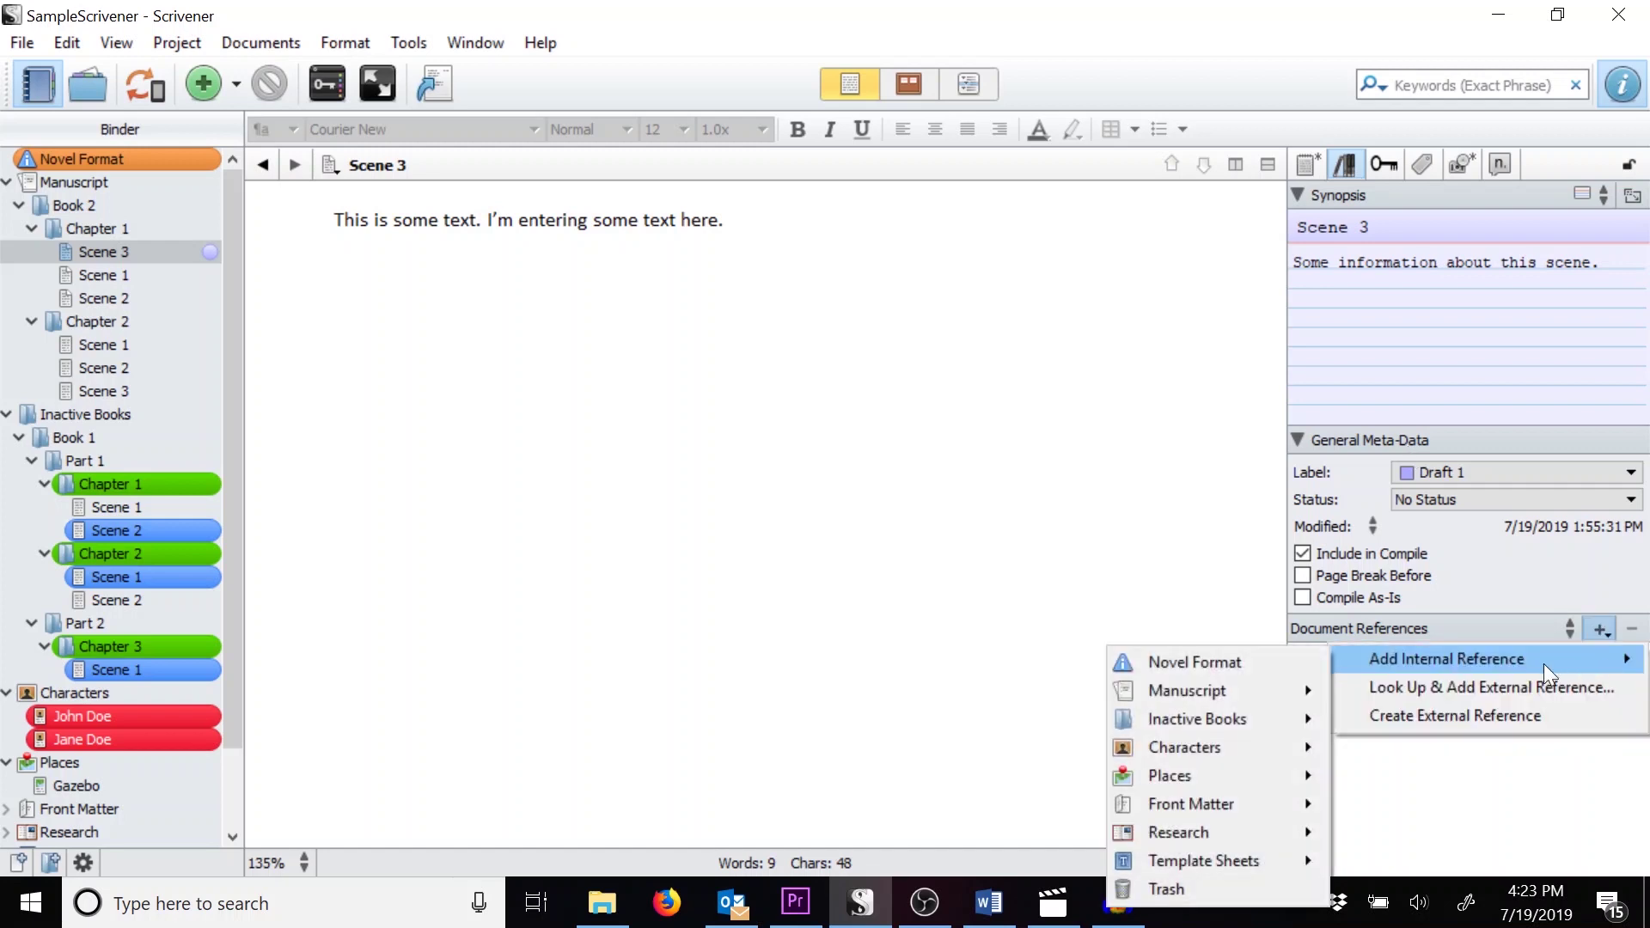
mouse_move(1276, 745)
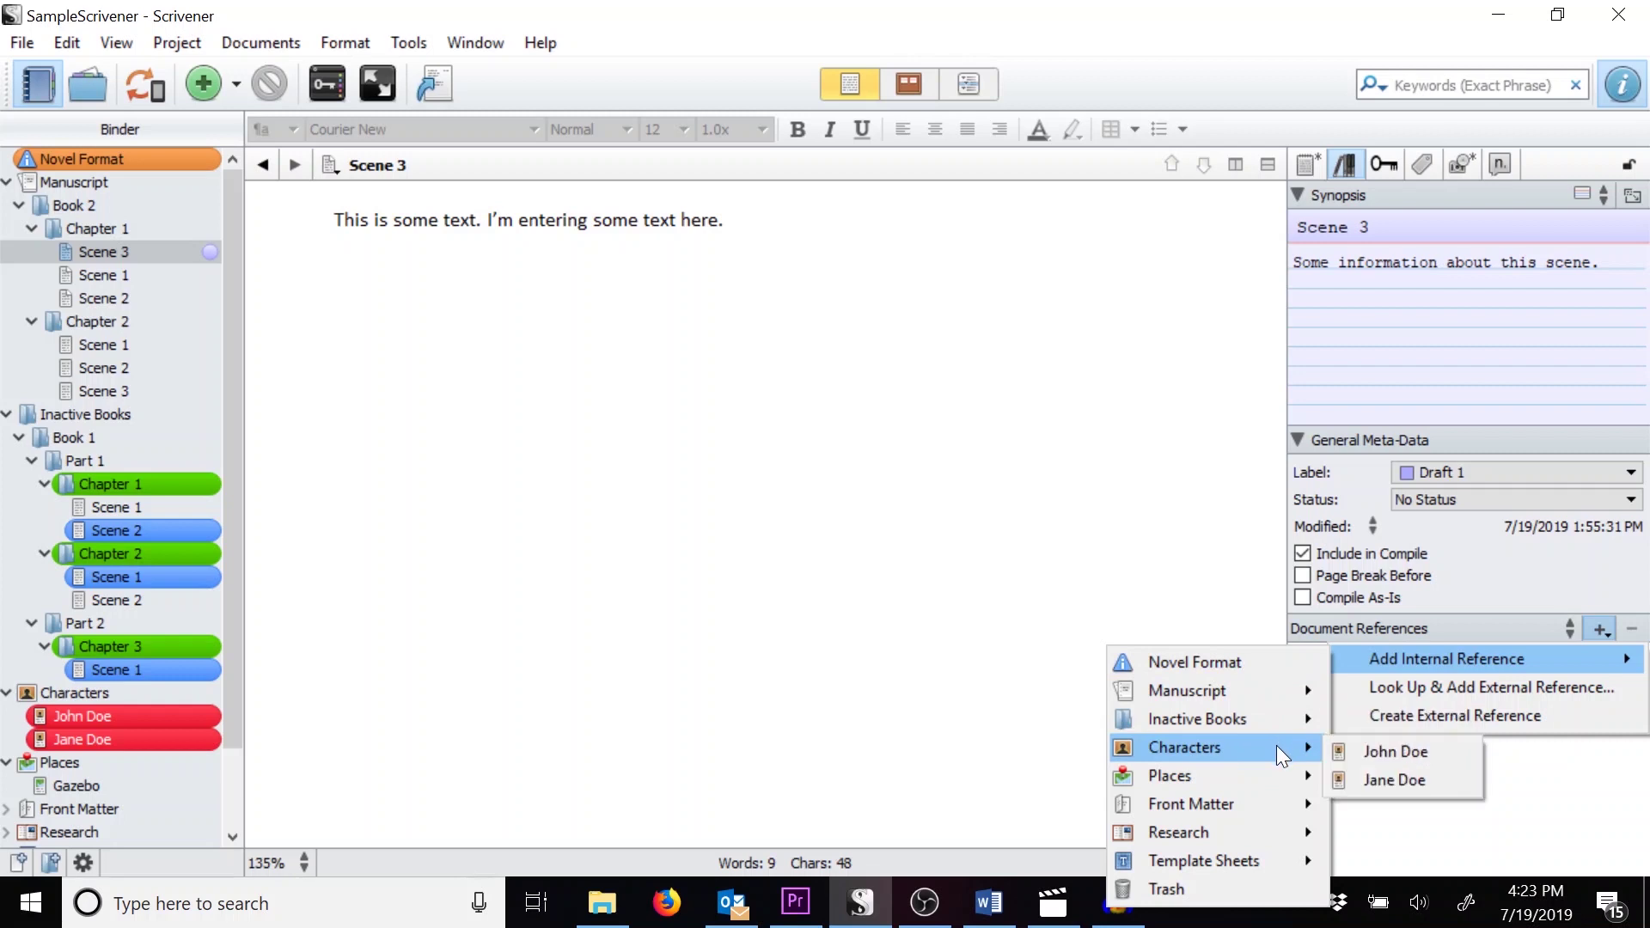
click(1343, 754)
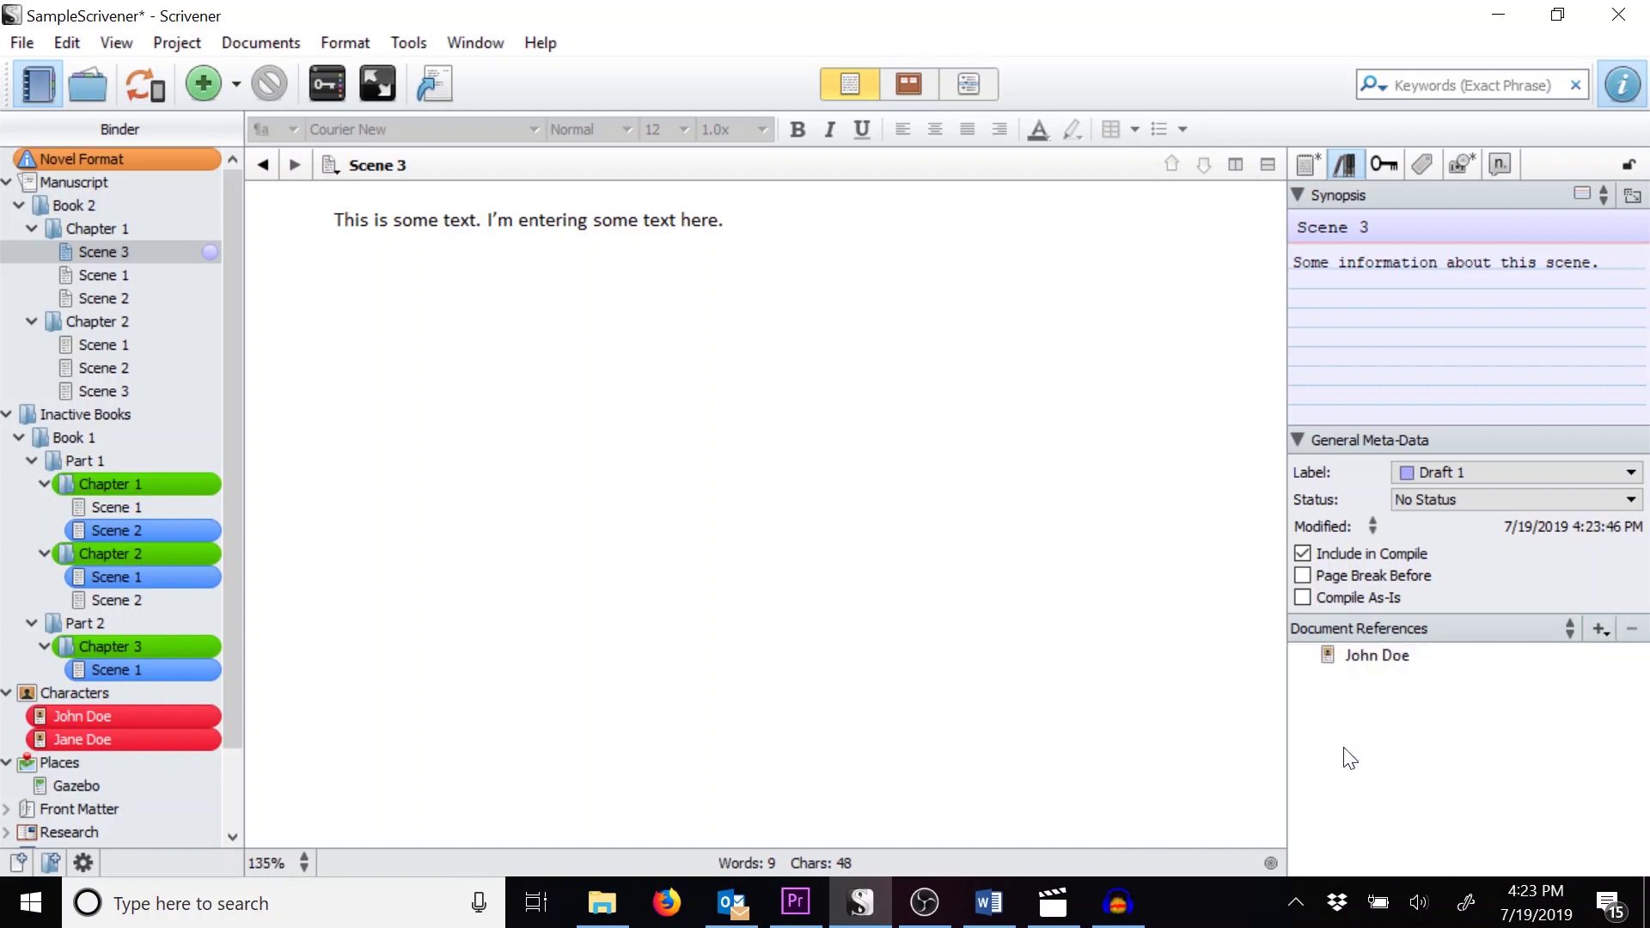
double_click(1385, 655)
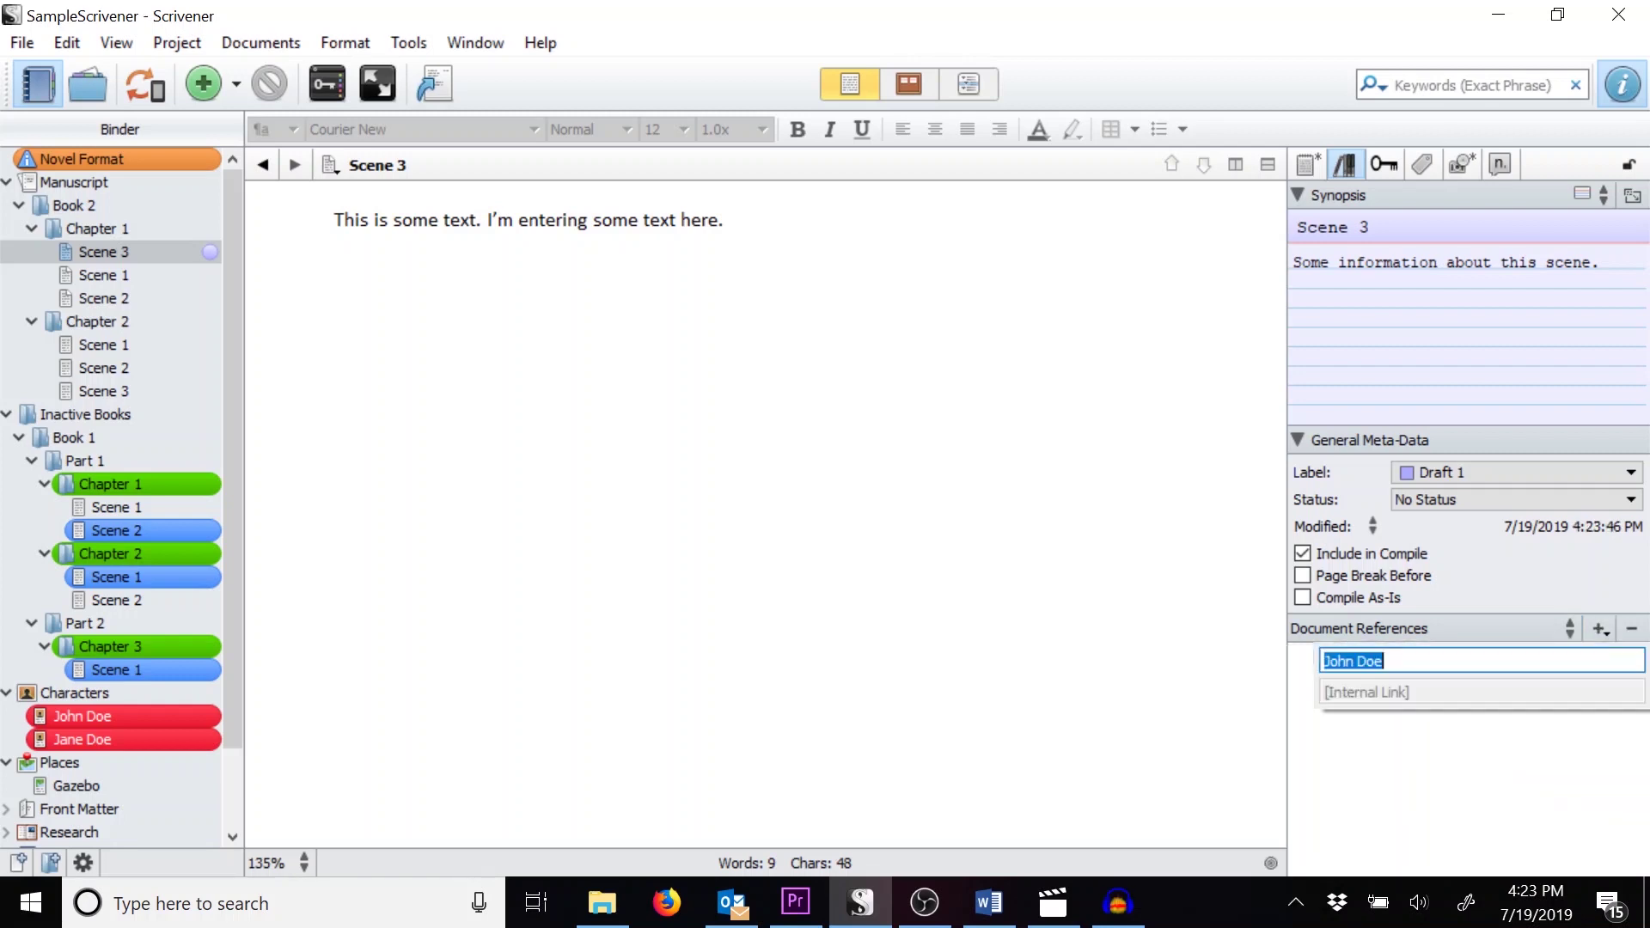
click(1315, 776)
right_click(1332, 656)
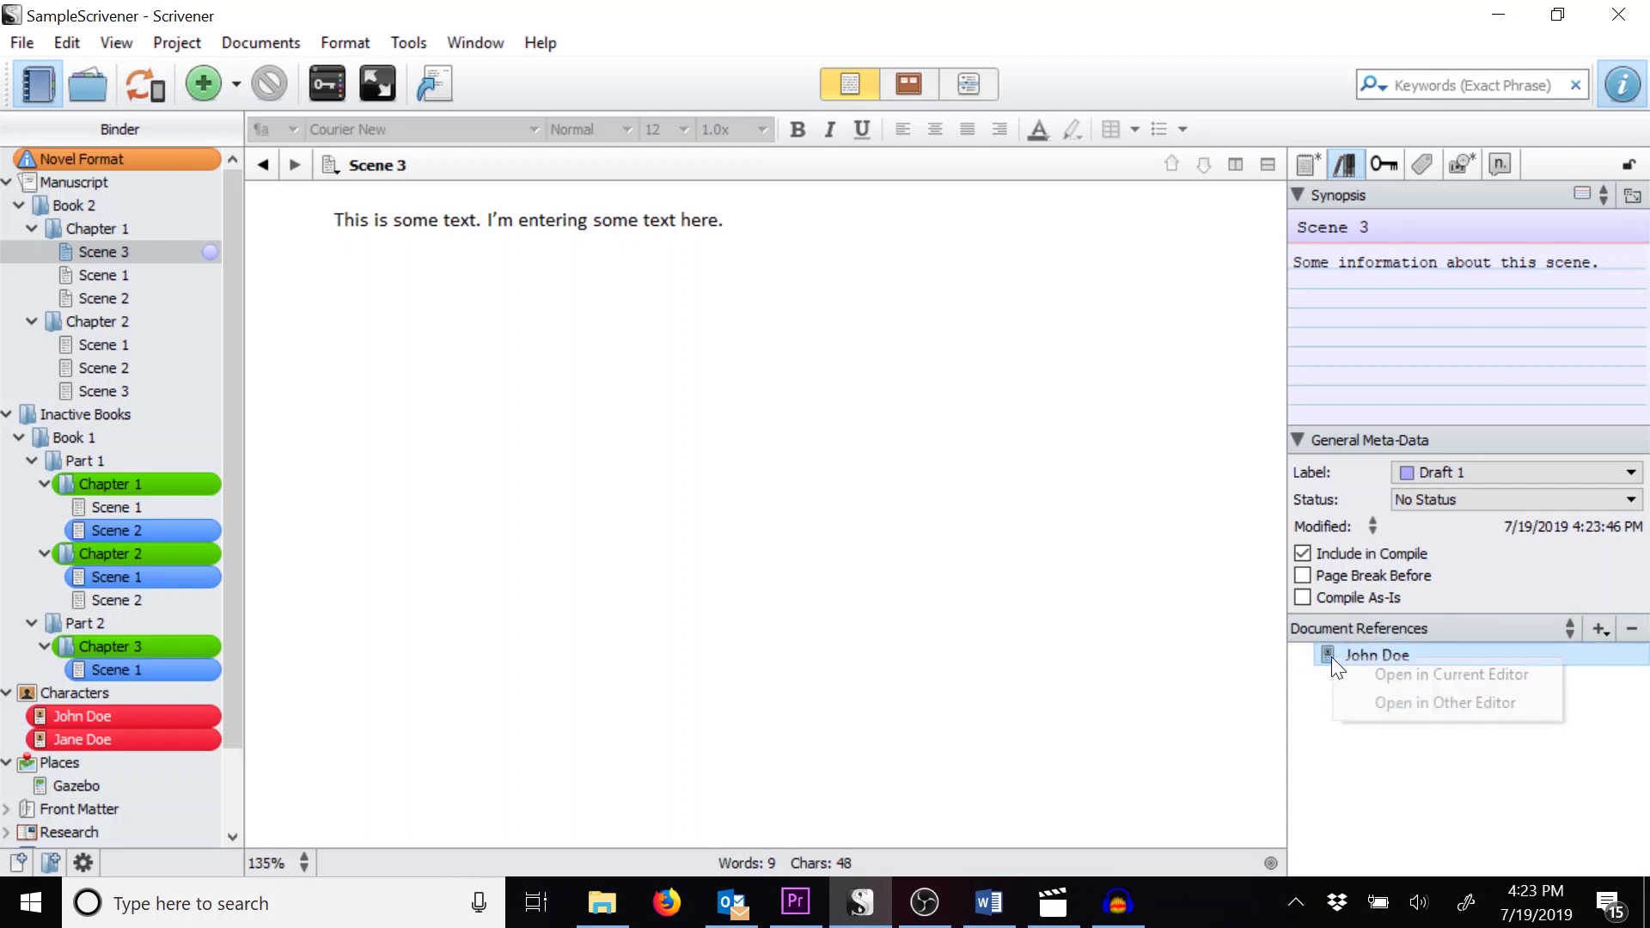
click(1384, 679)
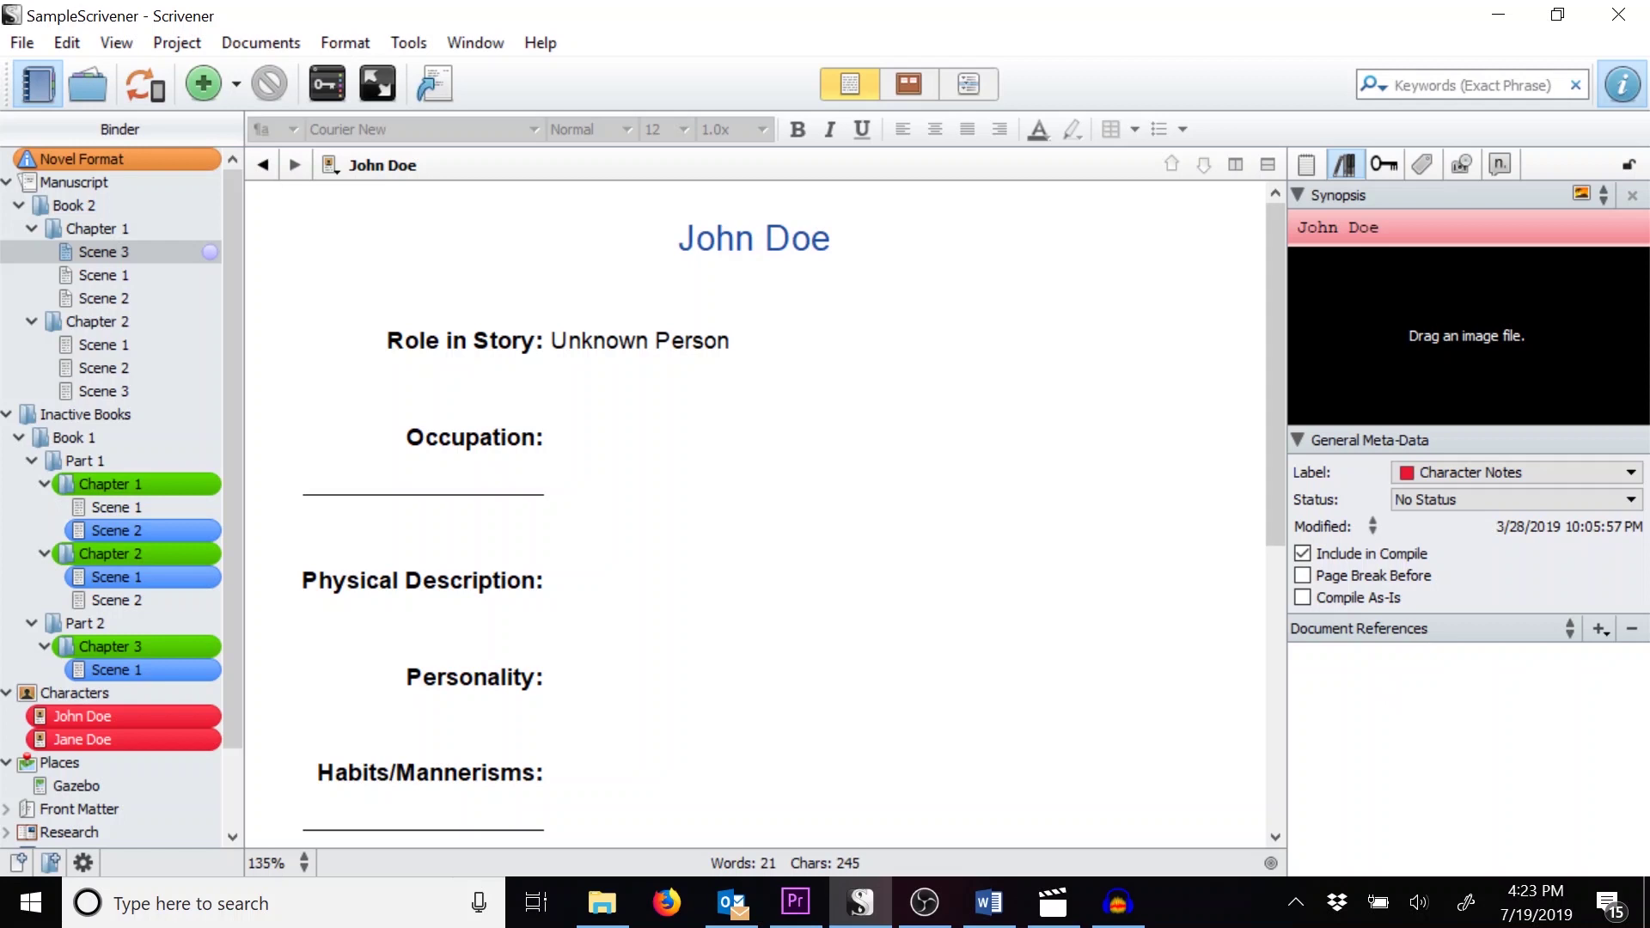
click(138, 249)
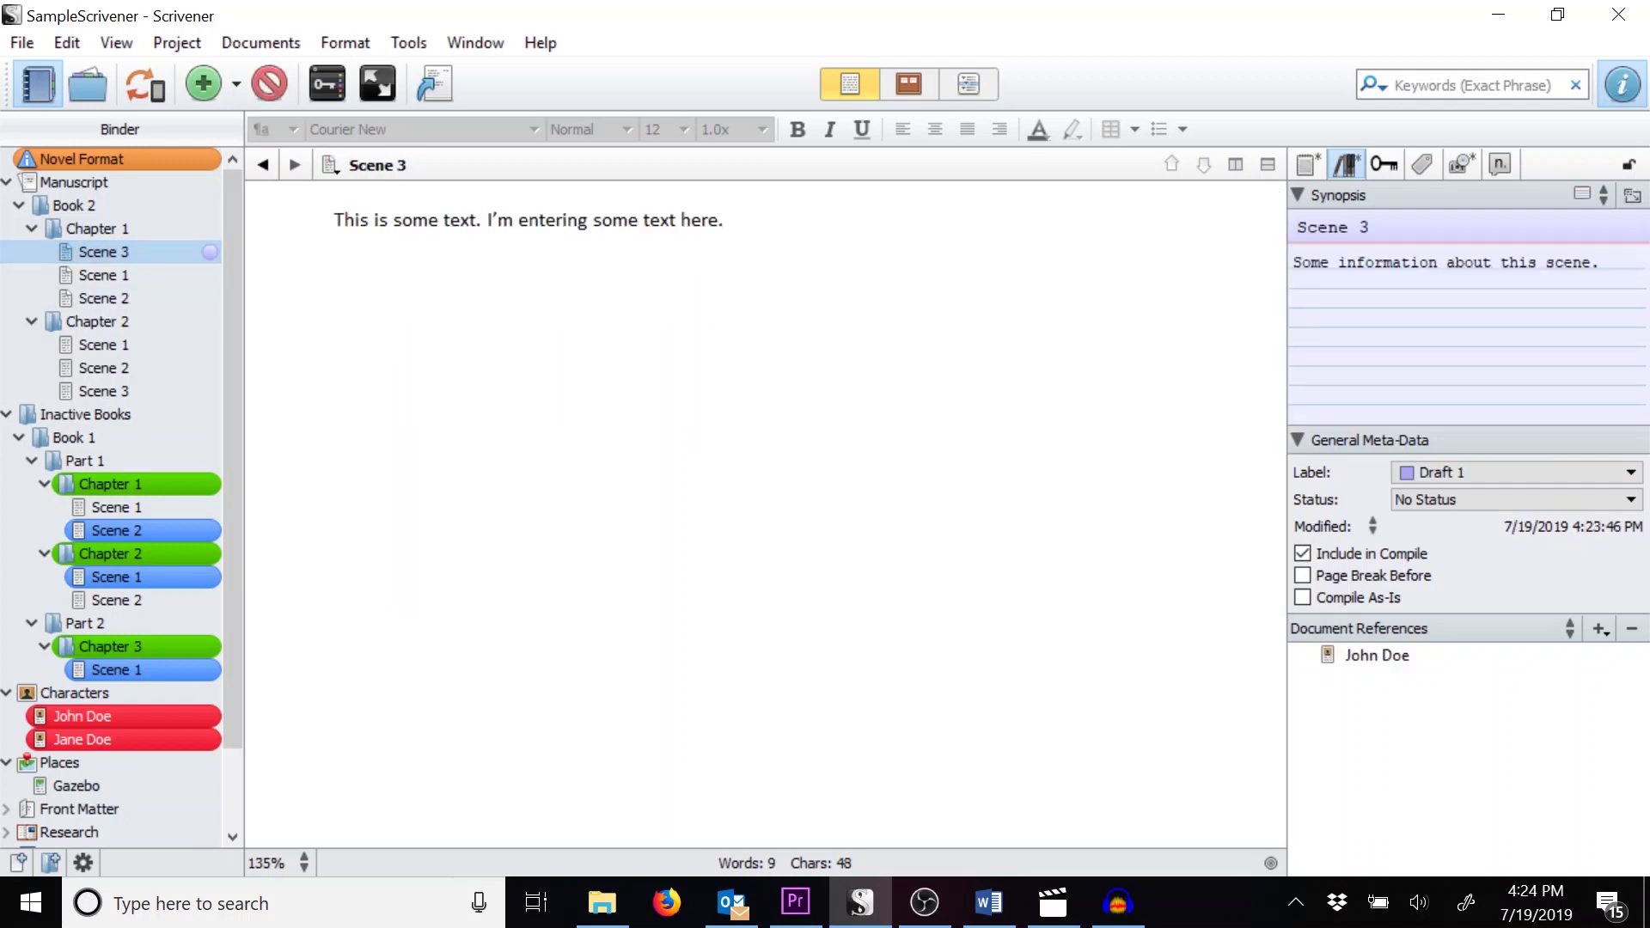
click(1571, 622)
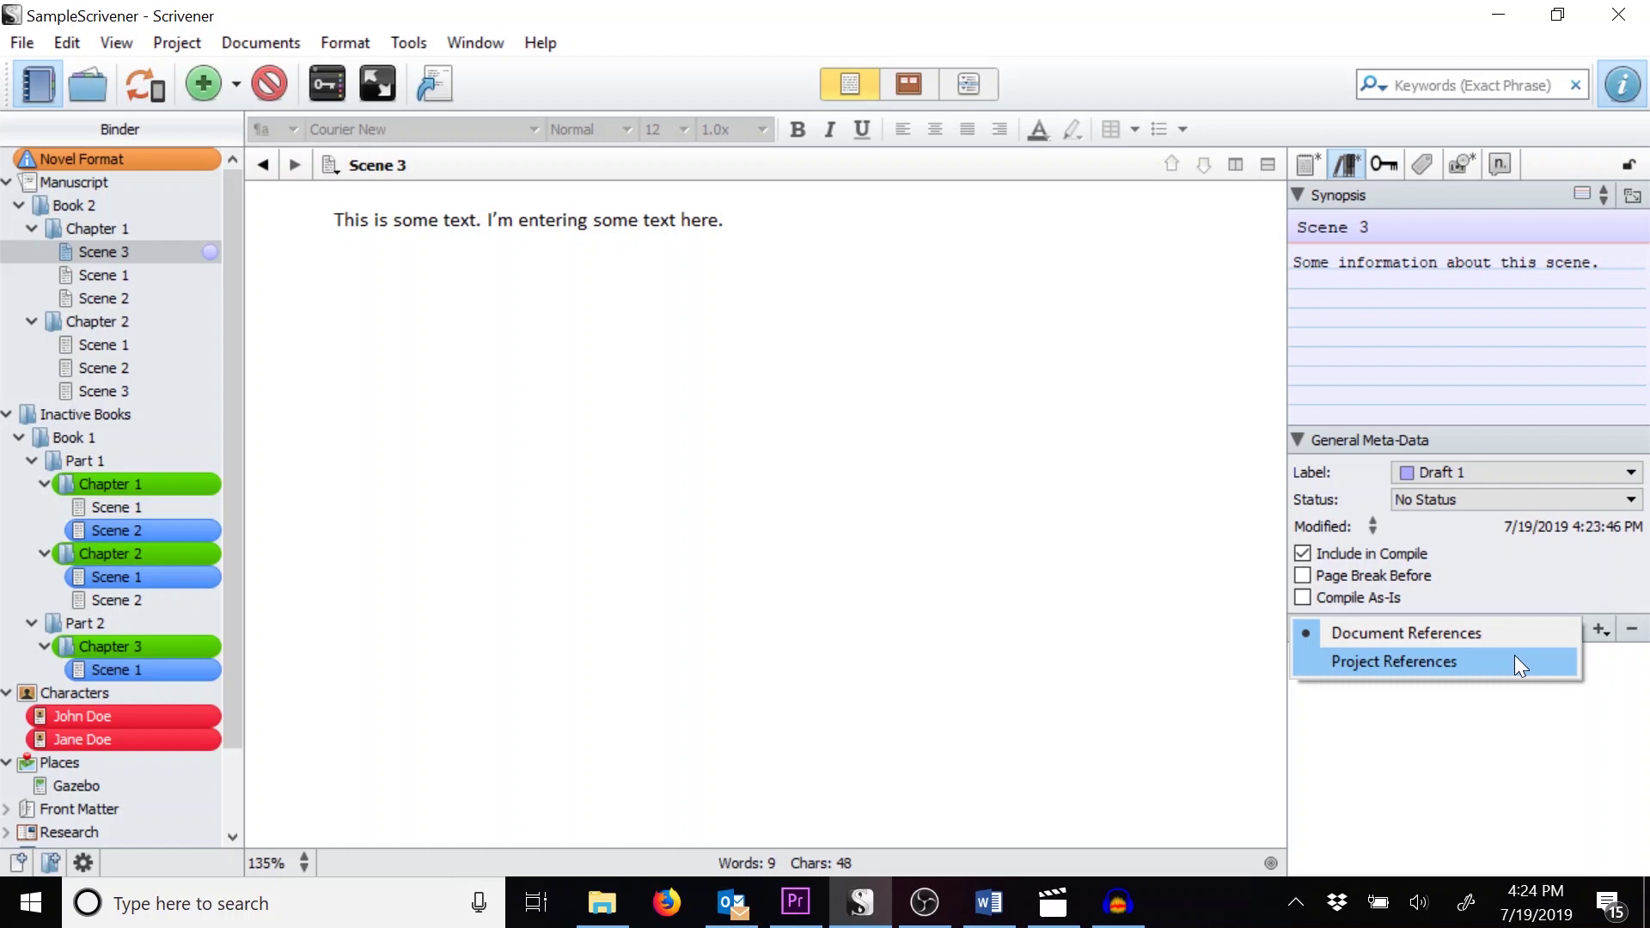
- Add Gazebo from the Places folder as an internal project reference
click(1609, 733)
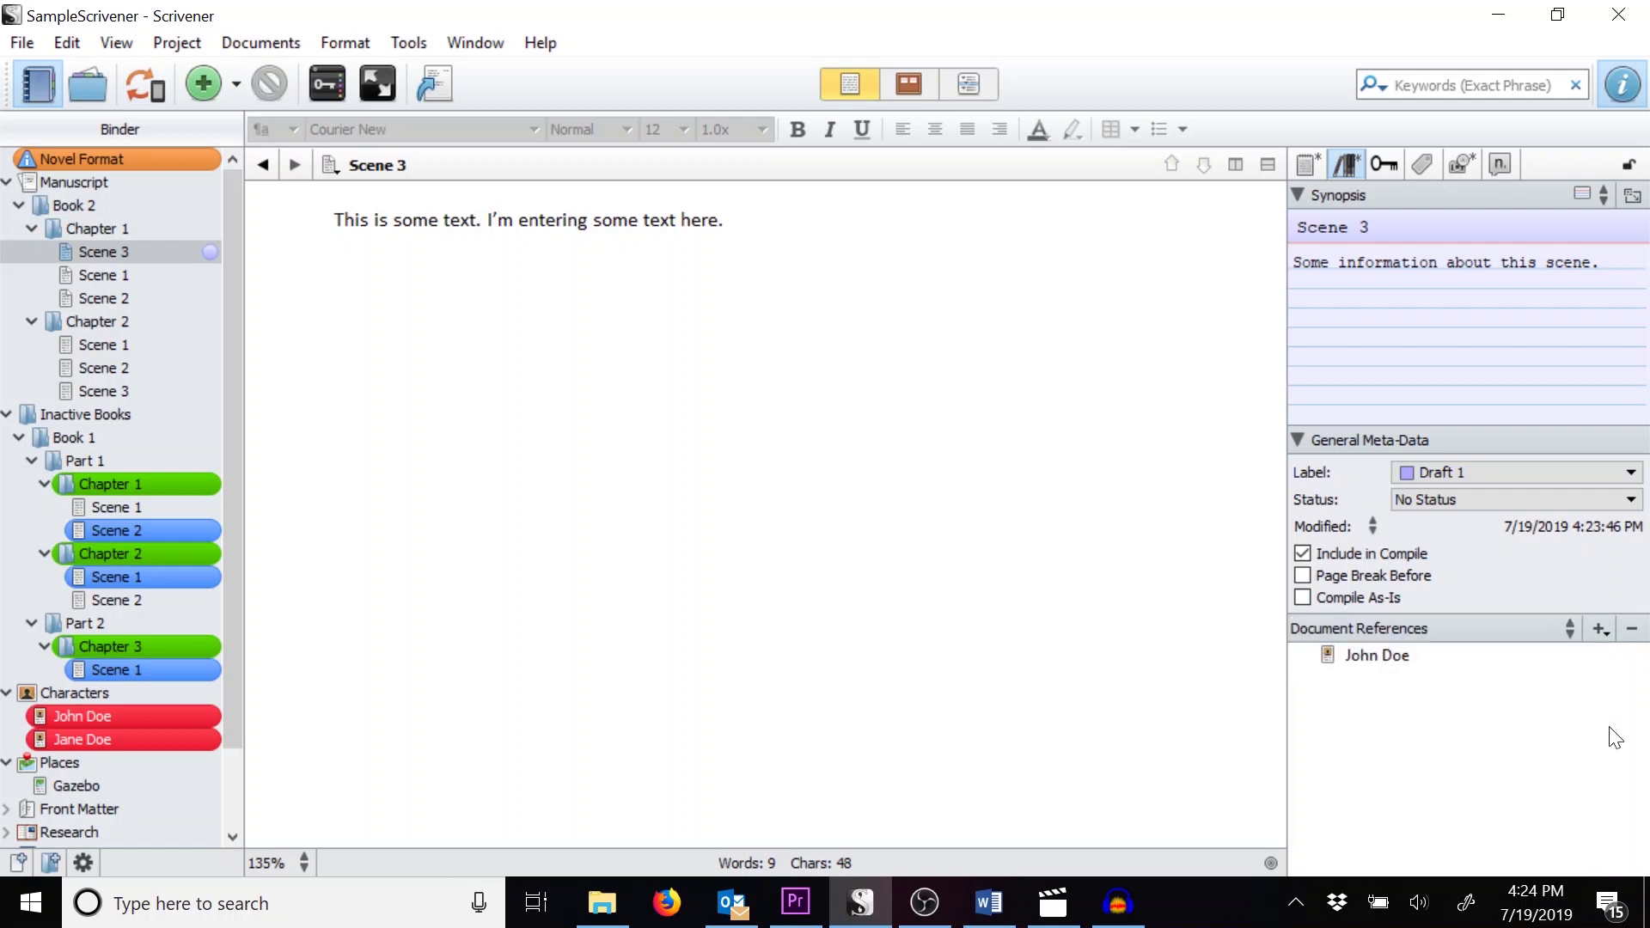
click(1570, 627)
click(1508, 662)
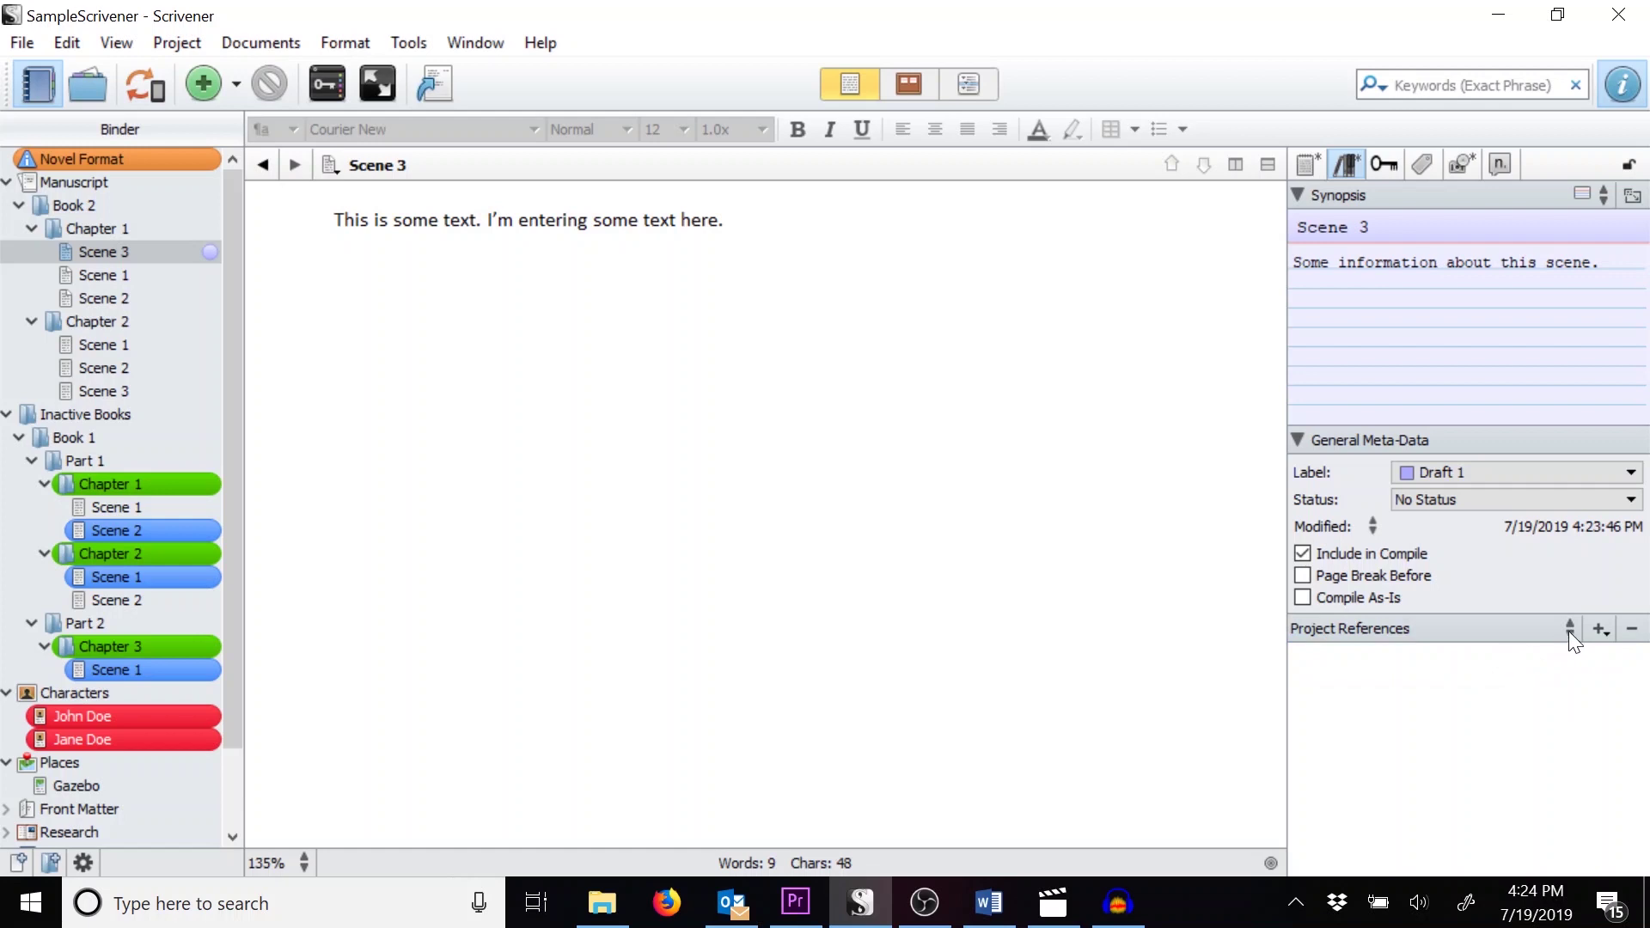
click(1596, 630)
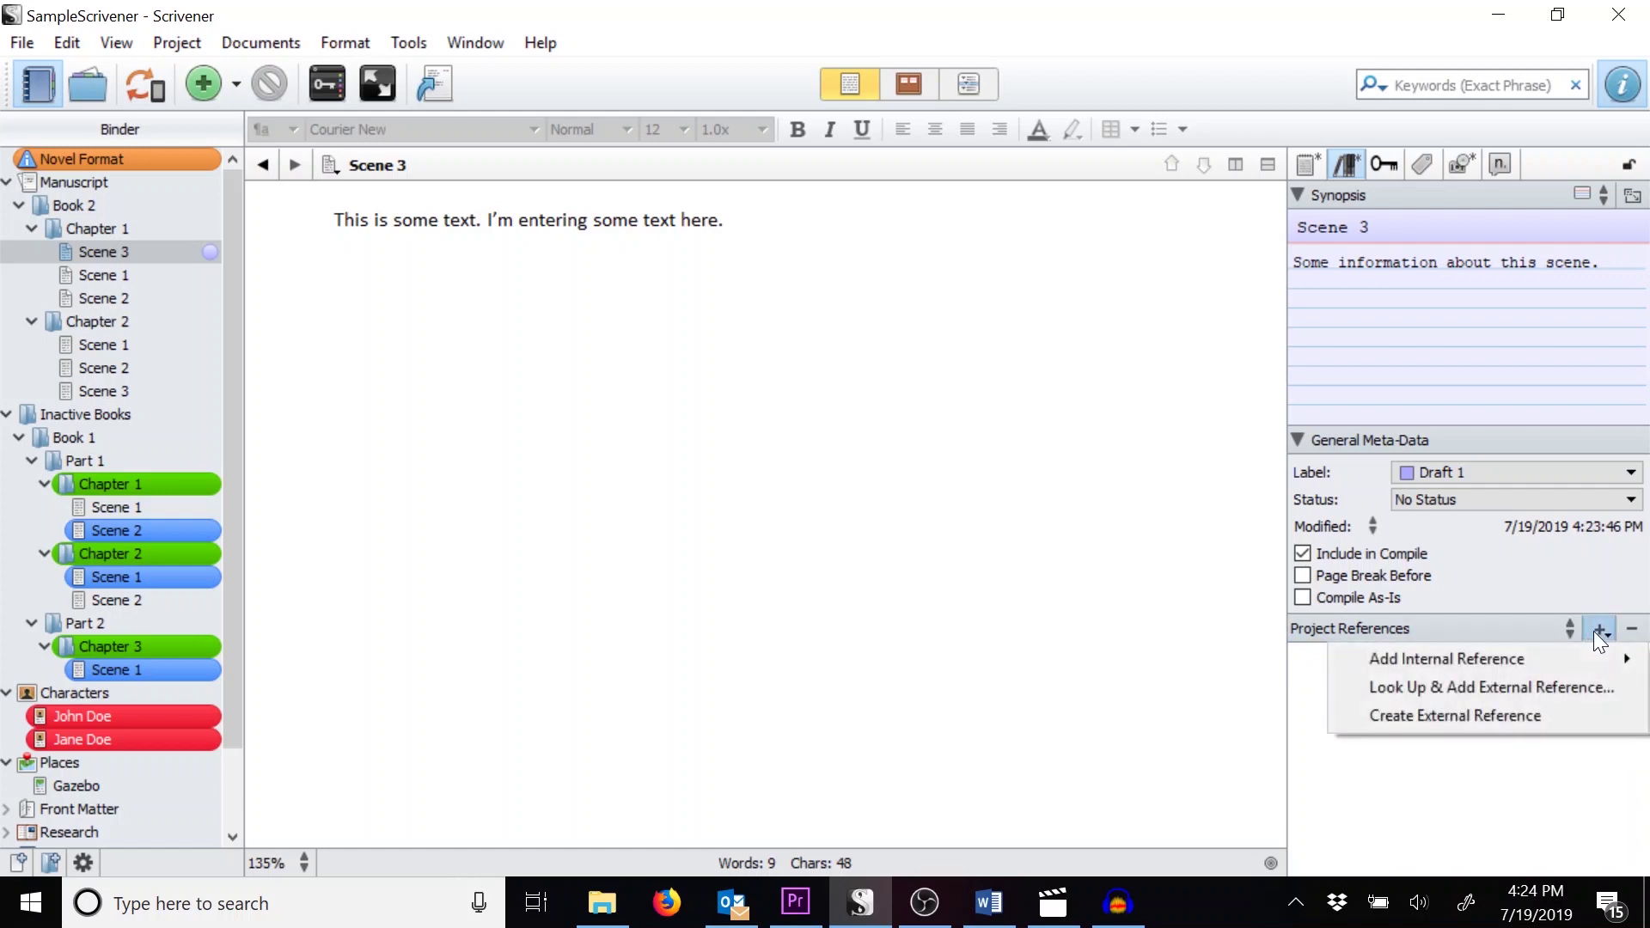
mouse_move(1575, 666)
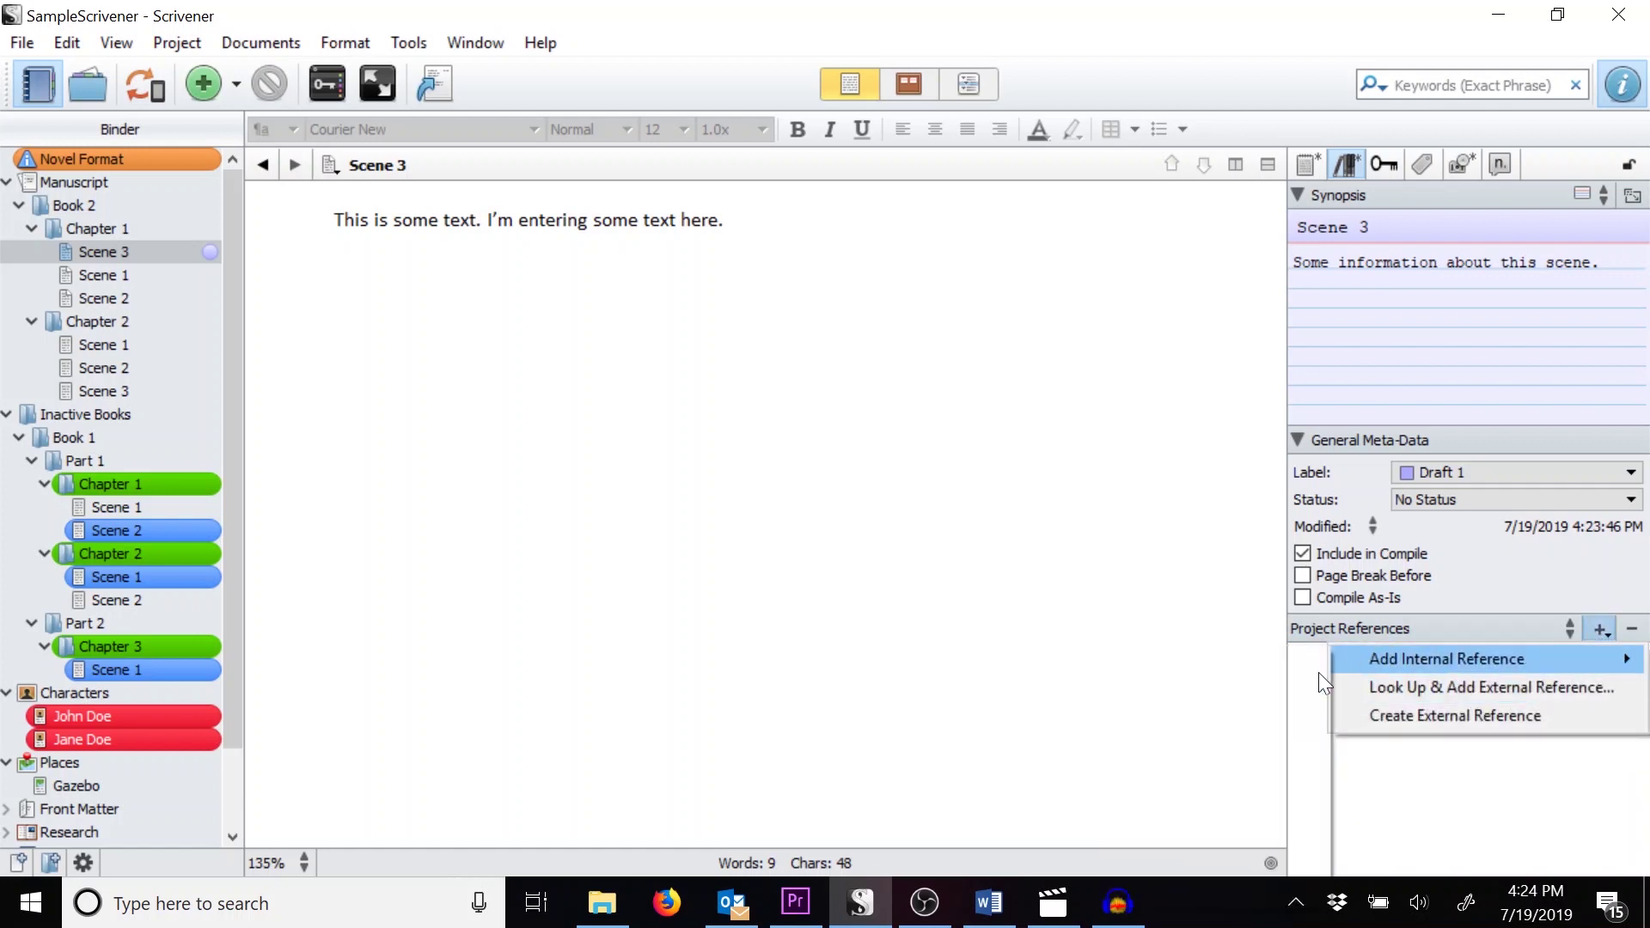
mouse_move(1256, 832)
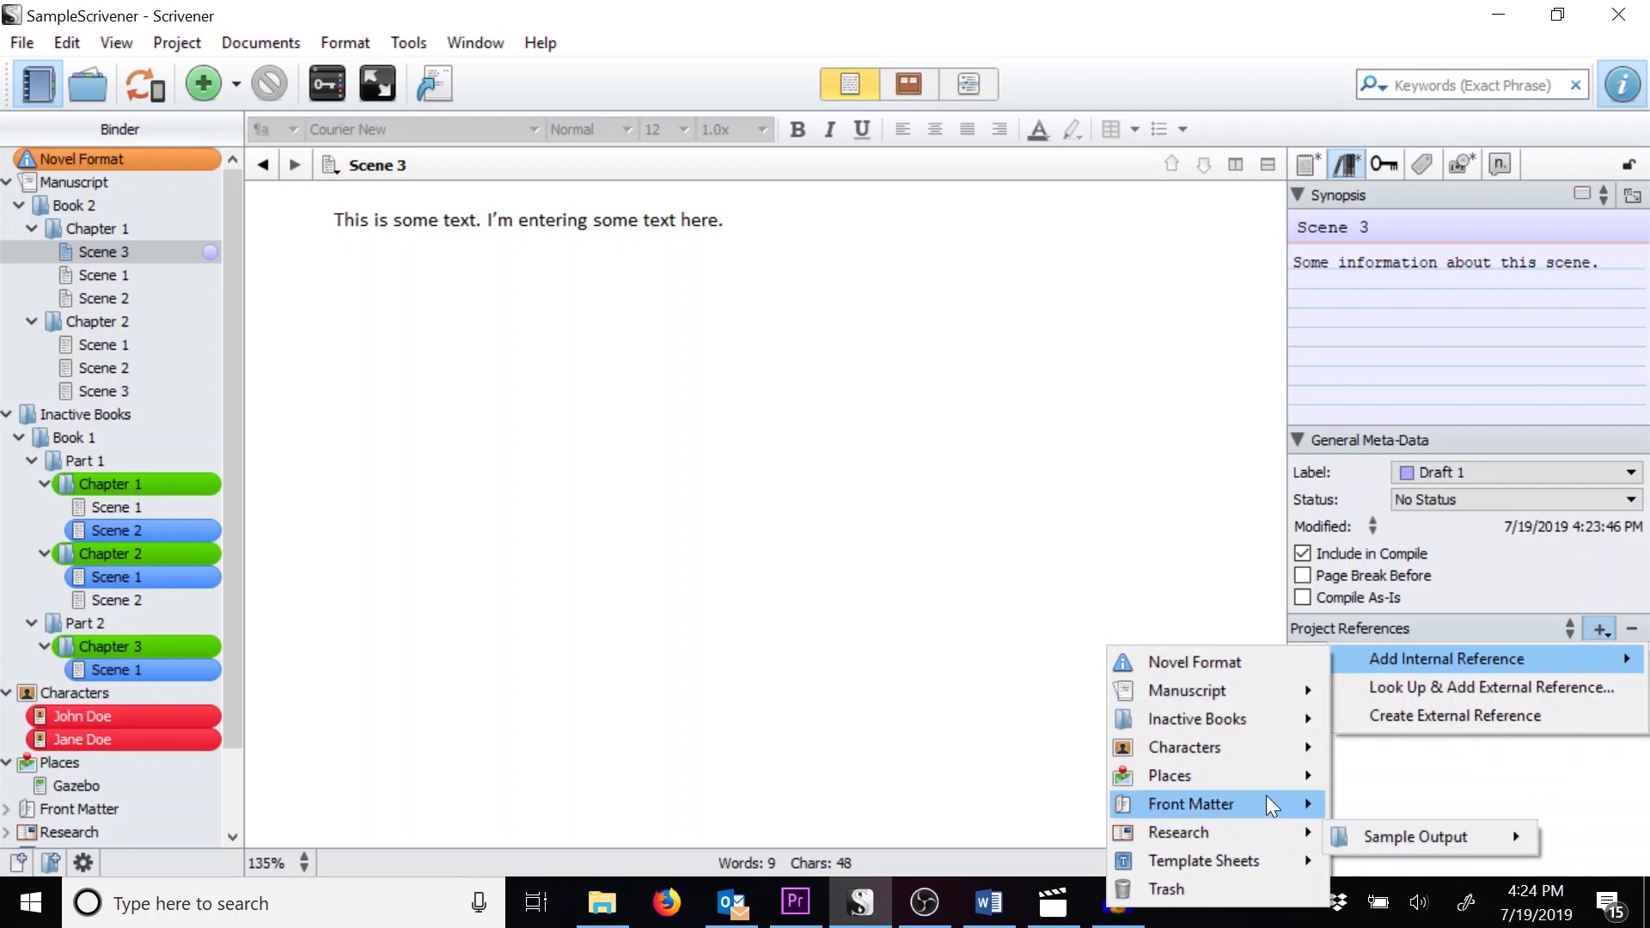
mouse_move(1265, 775)
click(1364, 780)
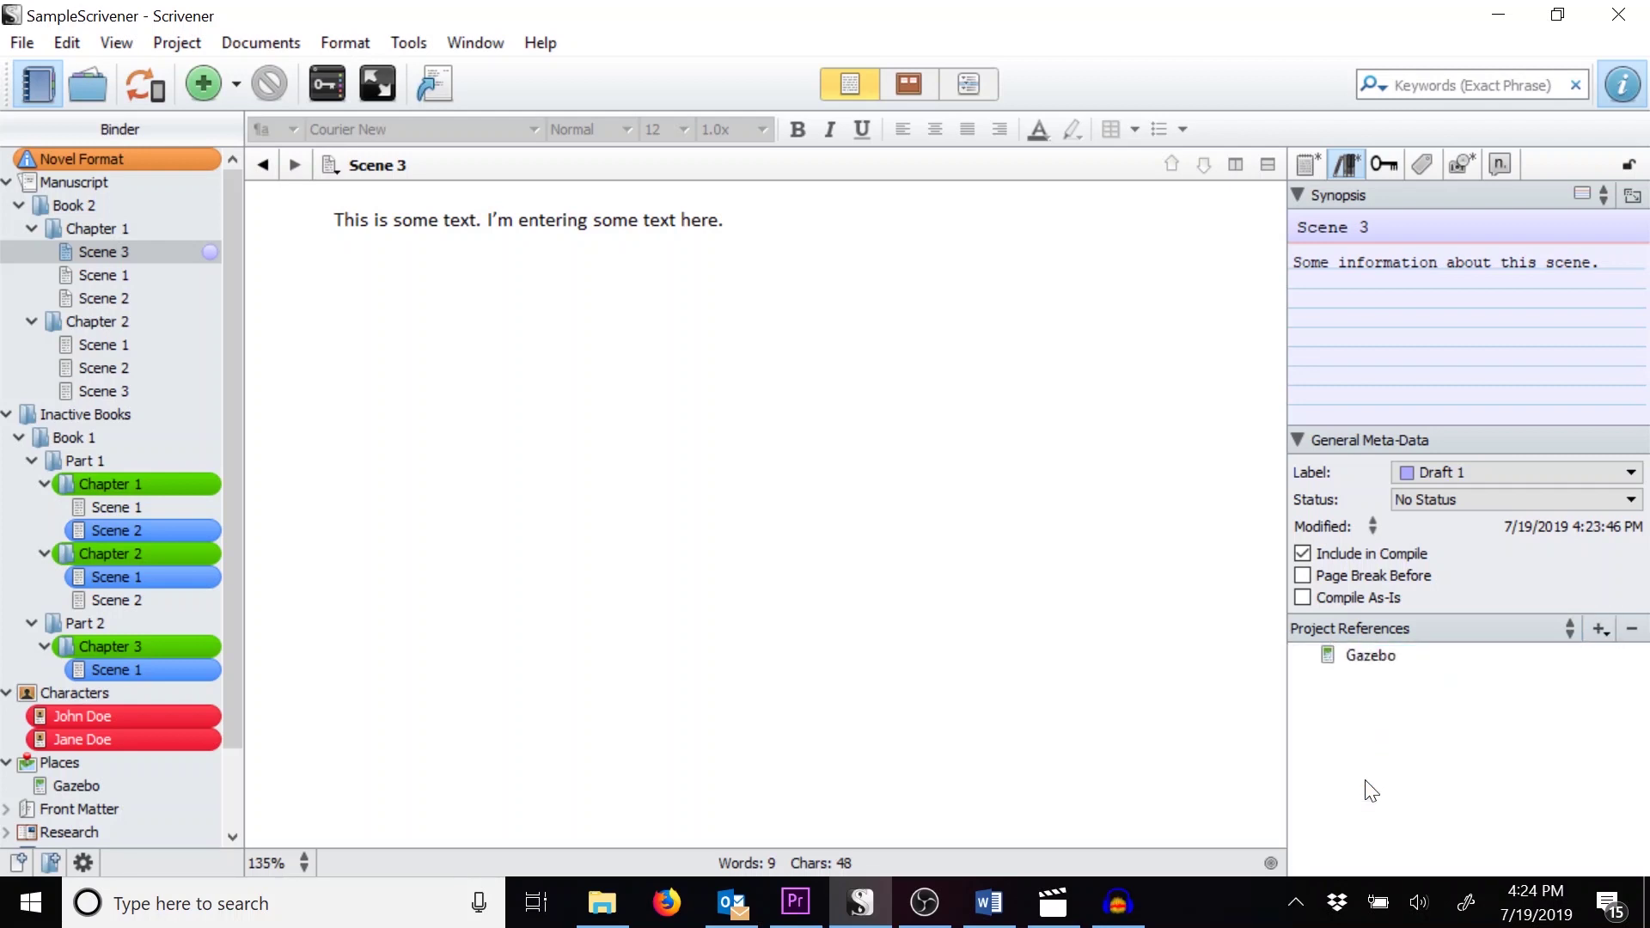
click(1595, 630)
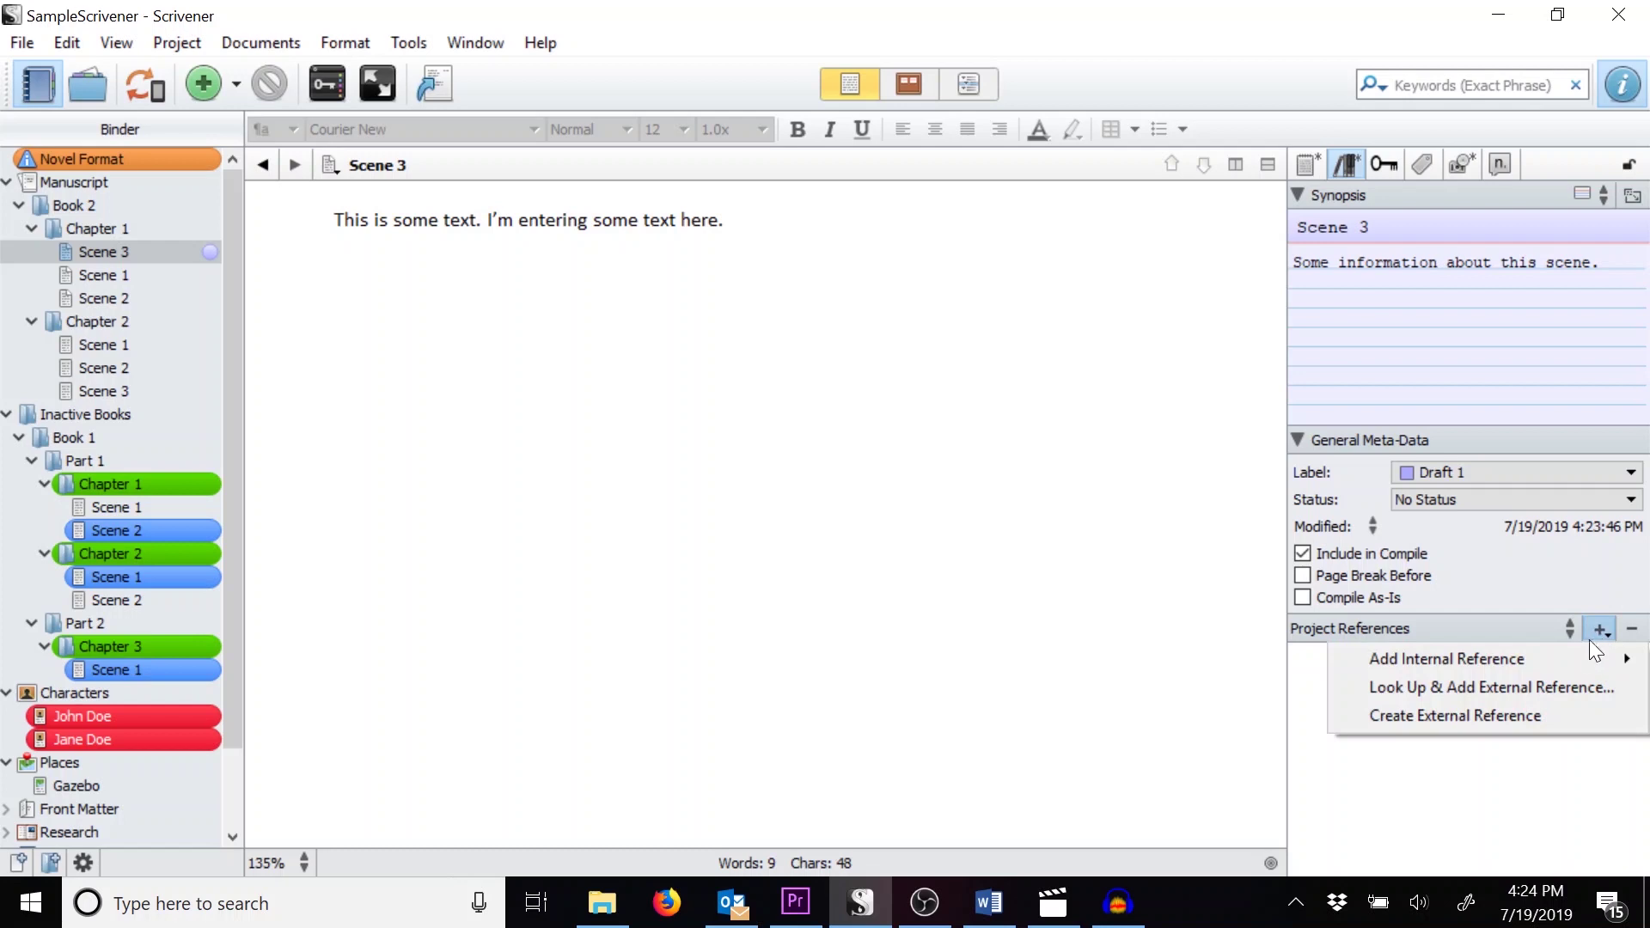
mouse_move(1575, 666)
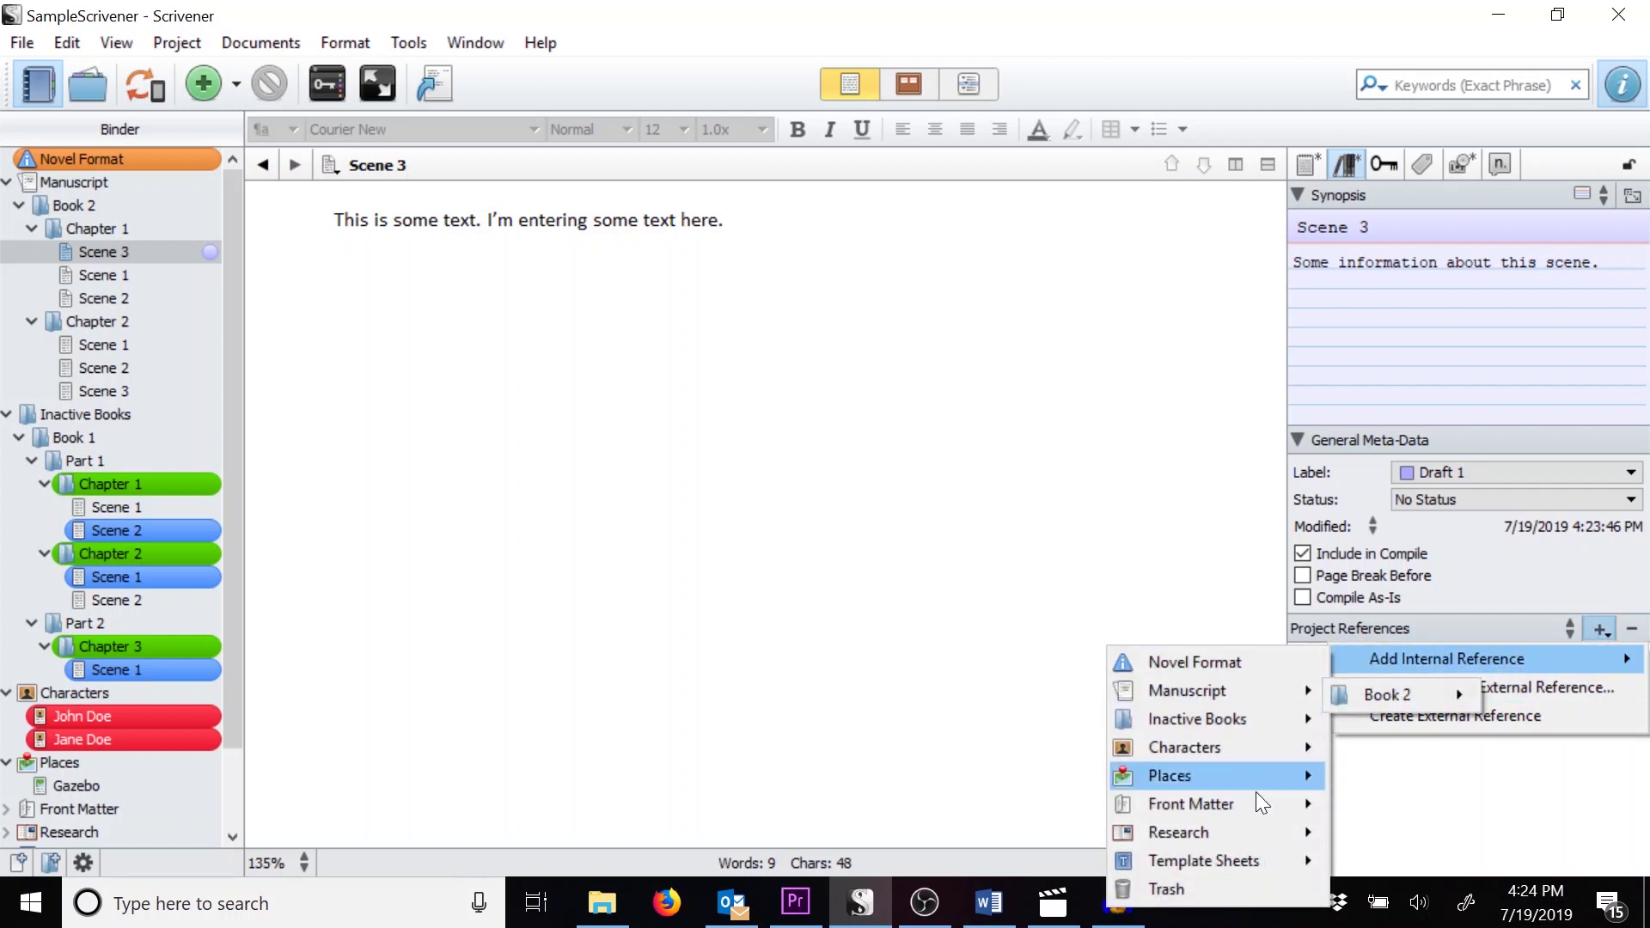
mouse_move(1265, 775)
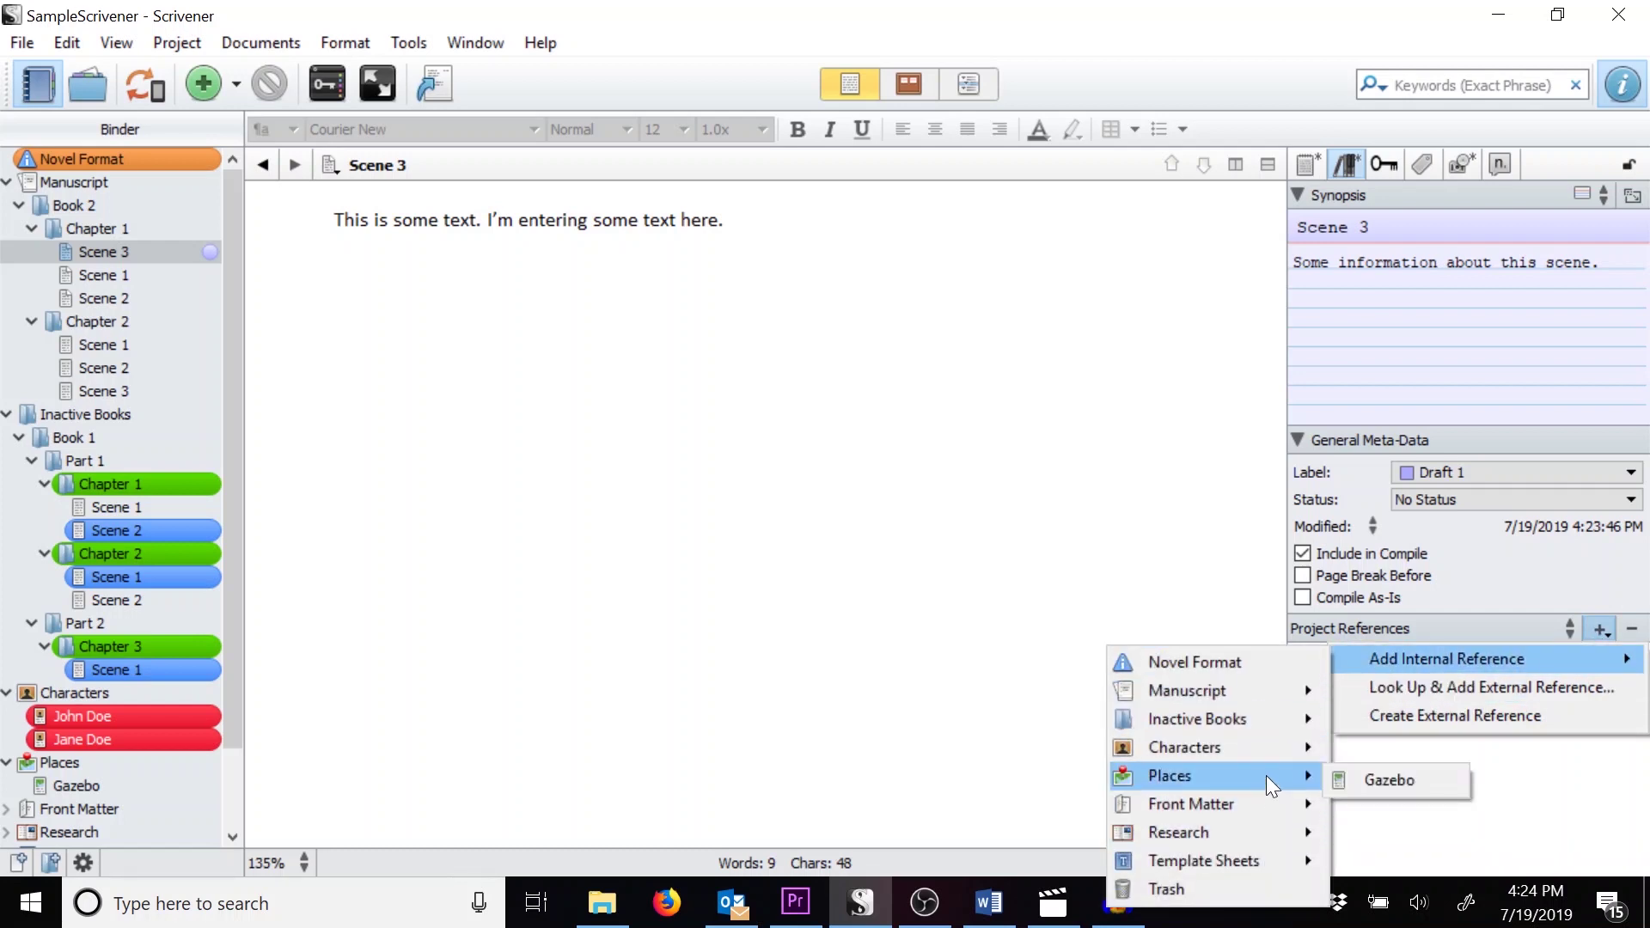
click(1365, 780)
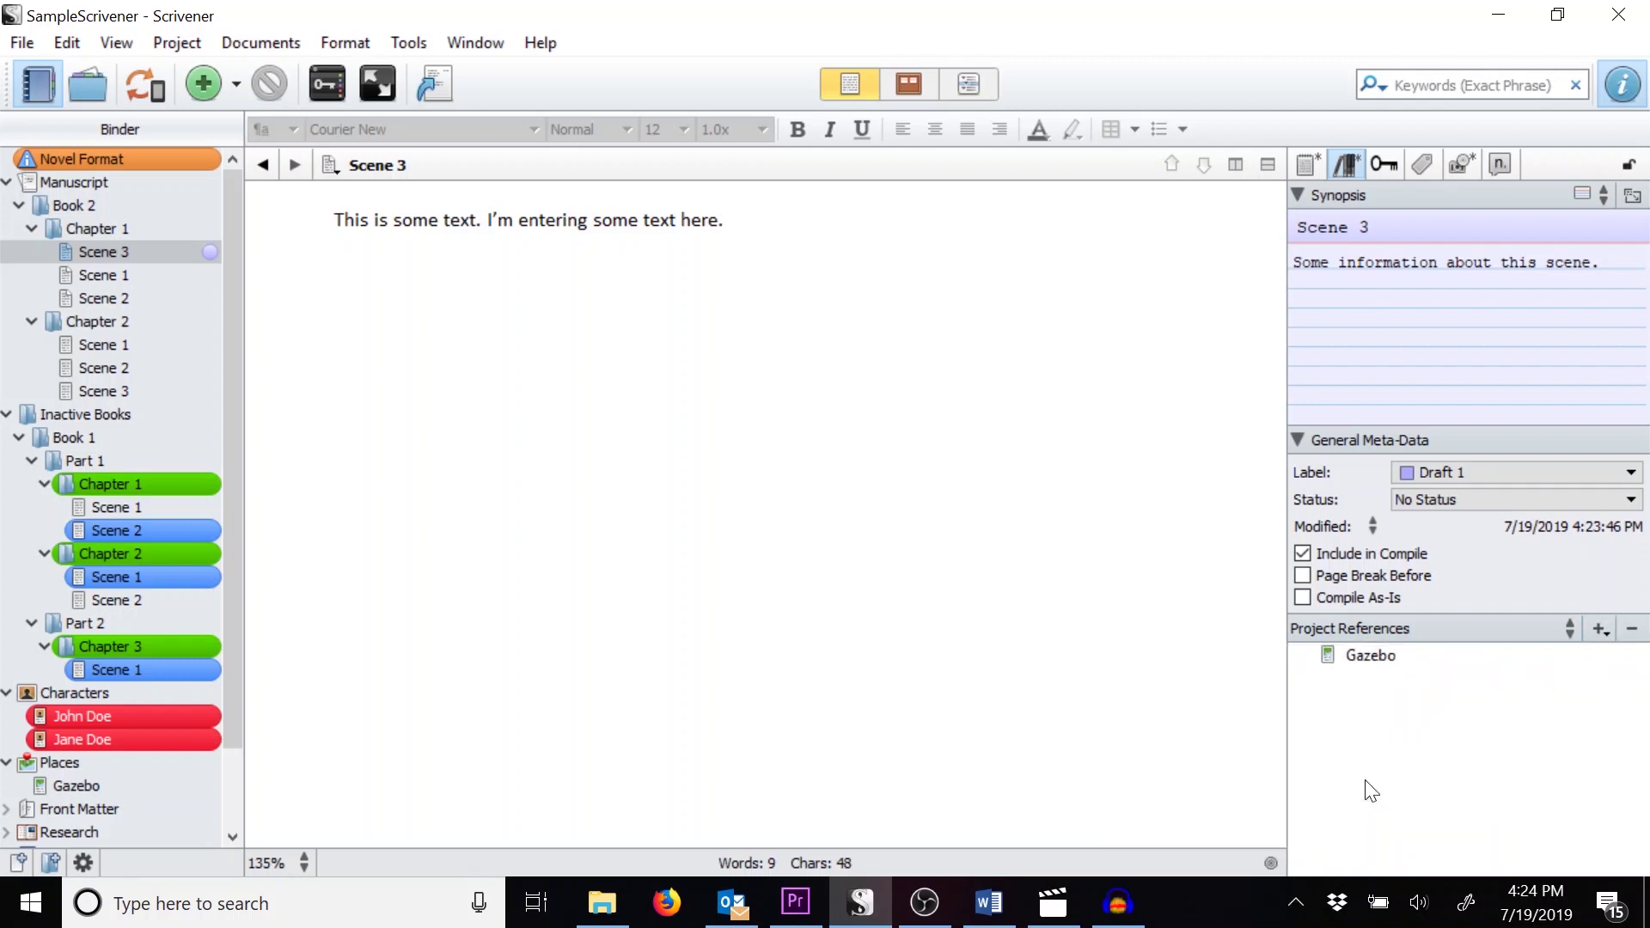
- Check the Gazebo reference on Scene 1 and Scene 2, then return to Scene 3
click(163, 275)
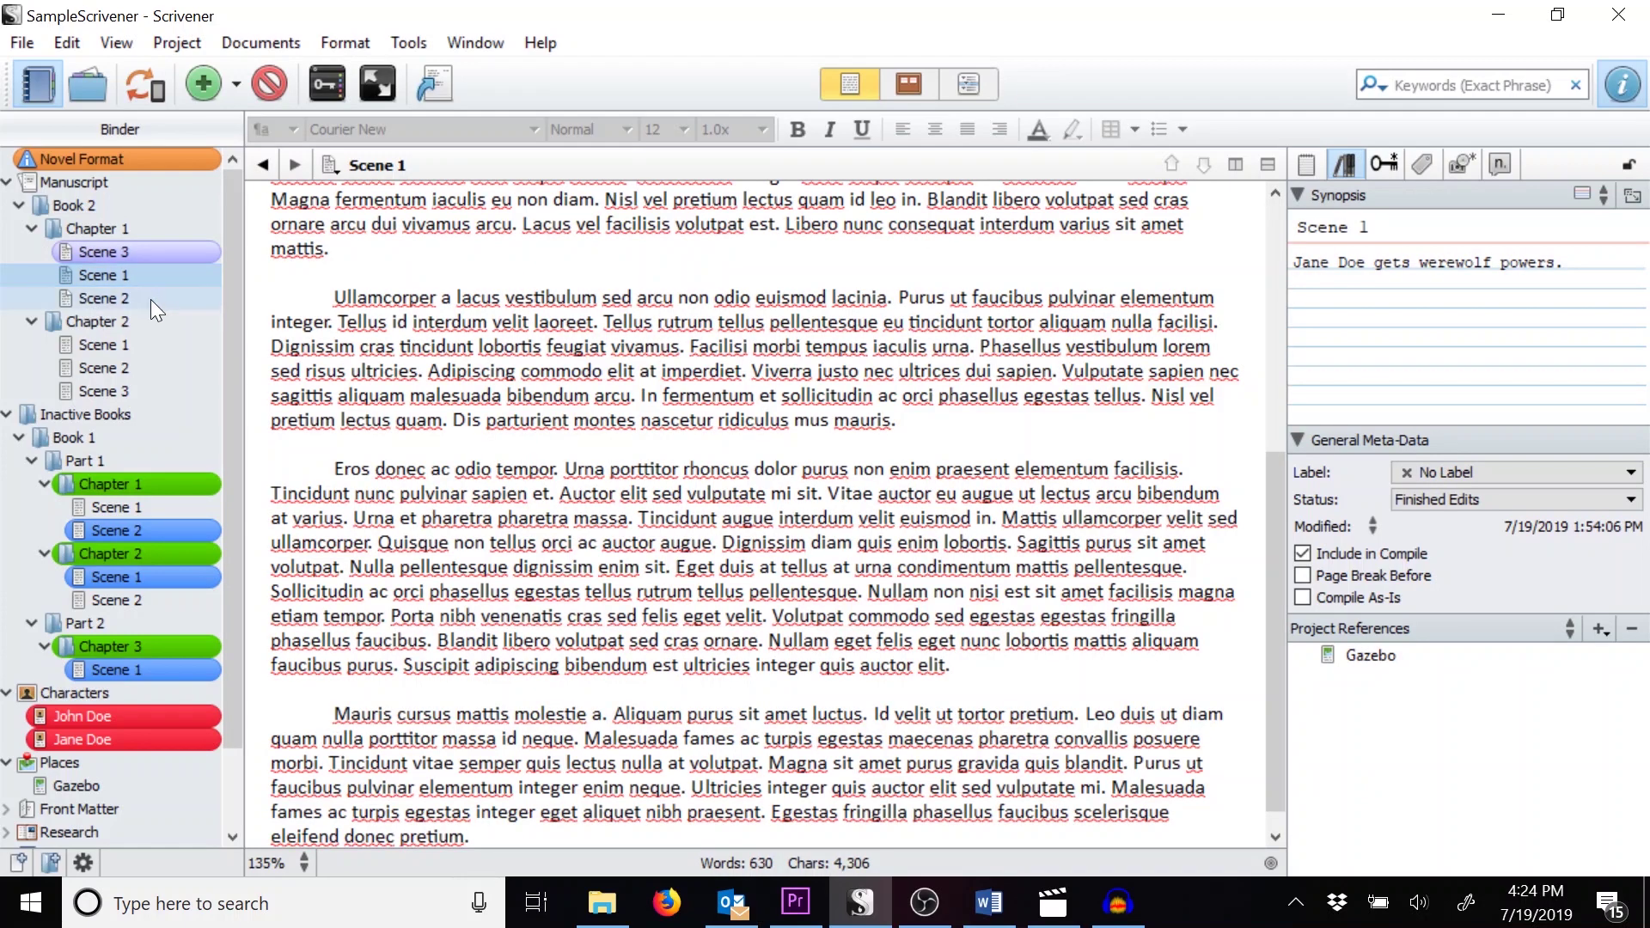
click(152, 300)
click(153, 251)
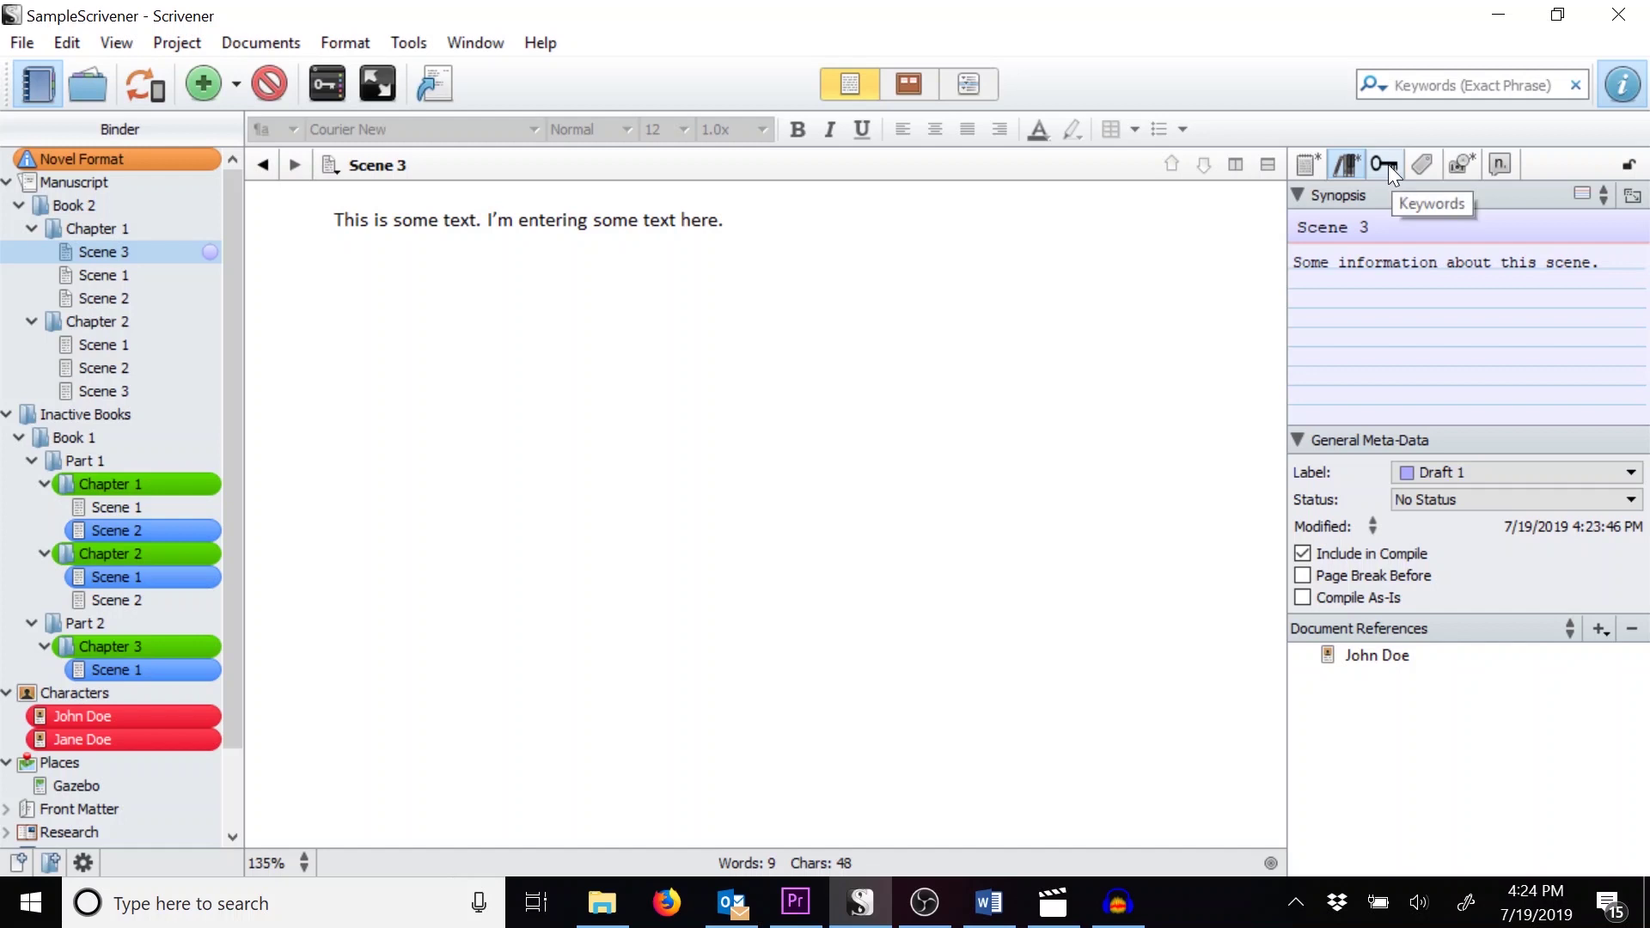
- Cycle through Scene 3's Keywords, Custom Meta-Data, Snapshots and Comments & Footnotes panes
click(1388, 163)
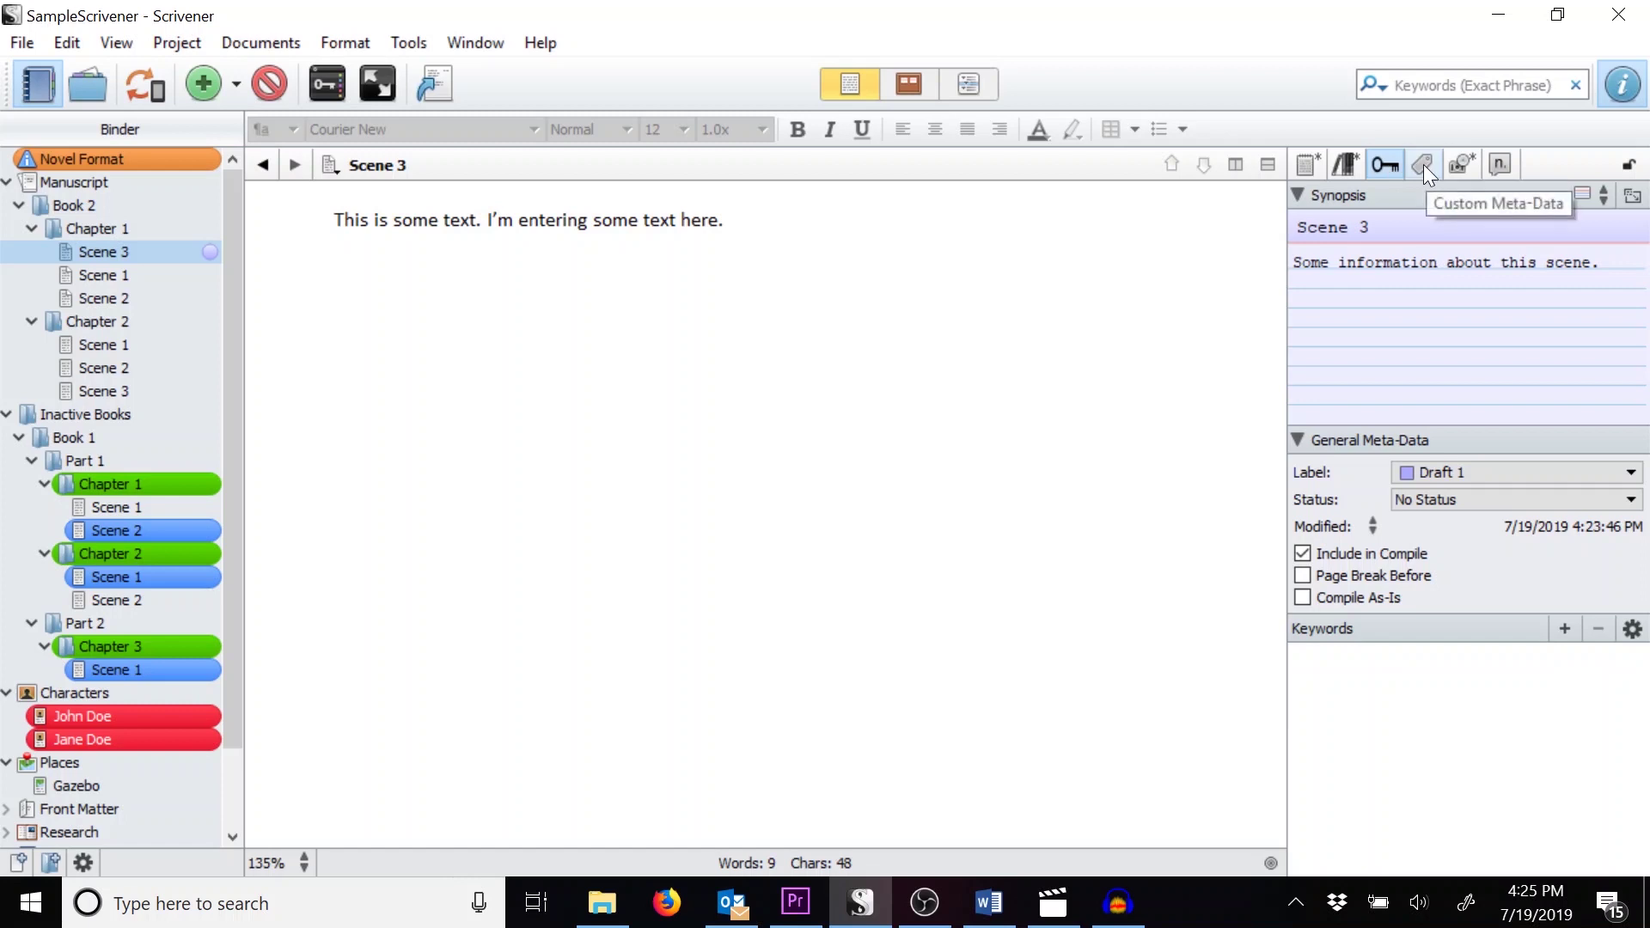
click(1423, 163)
click(1423, 163)
click(1423, 163)
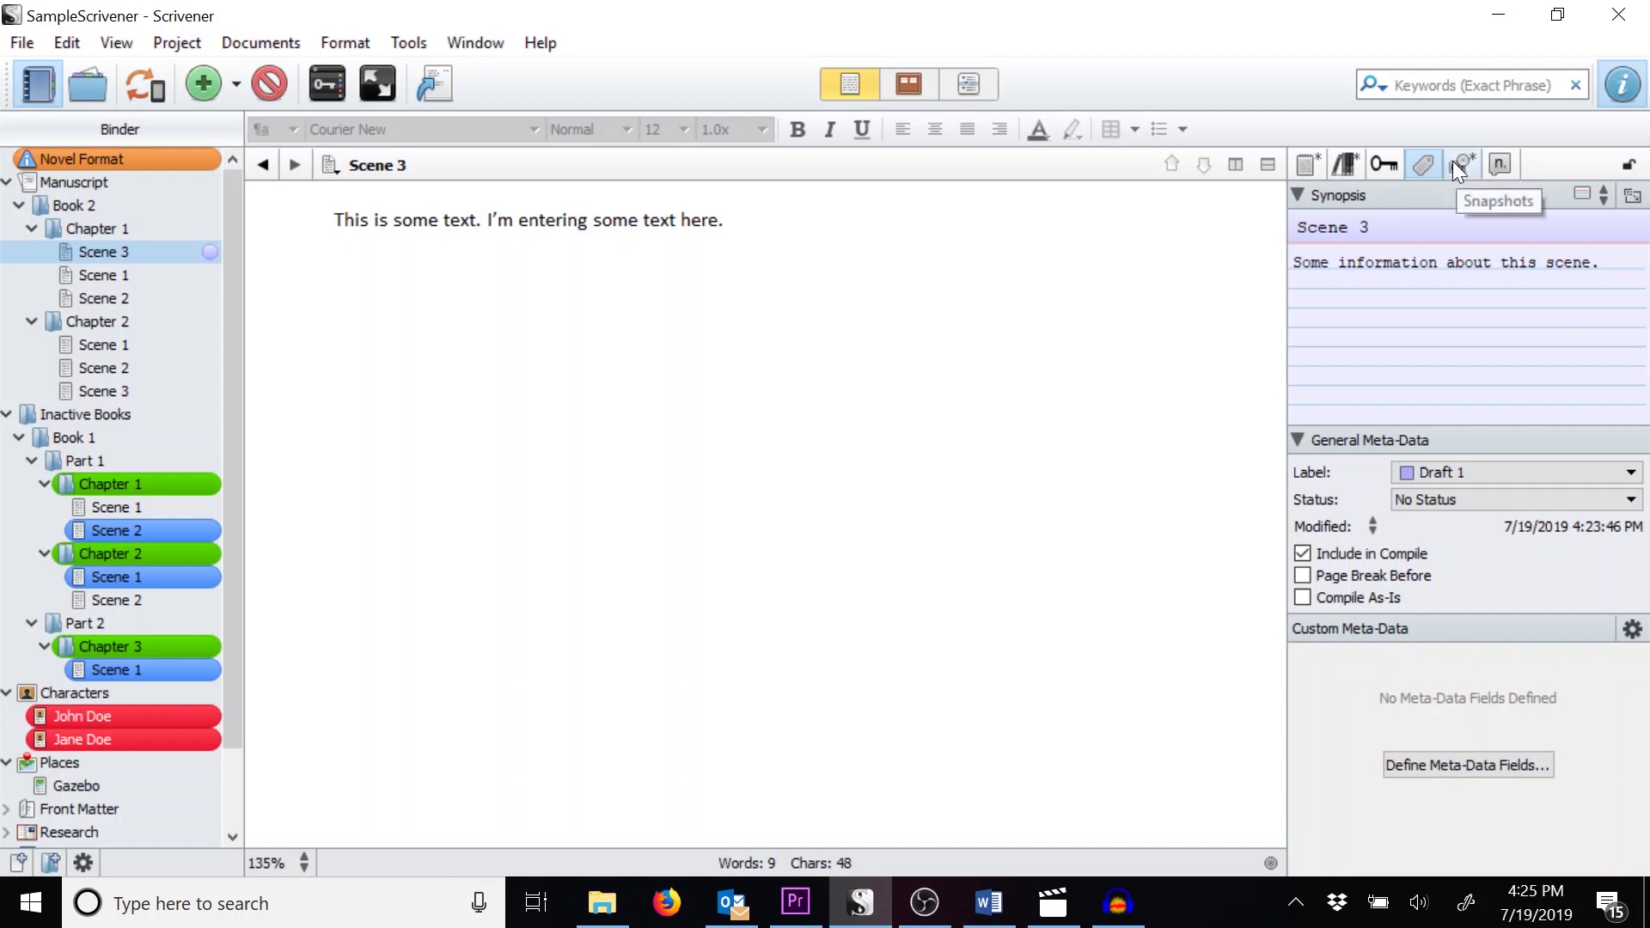
click(1454, 164)
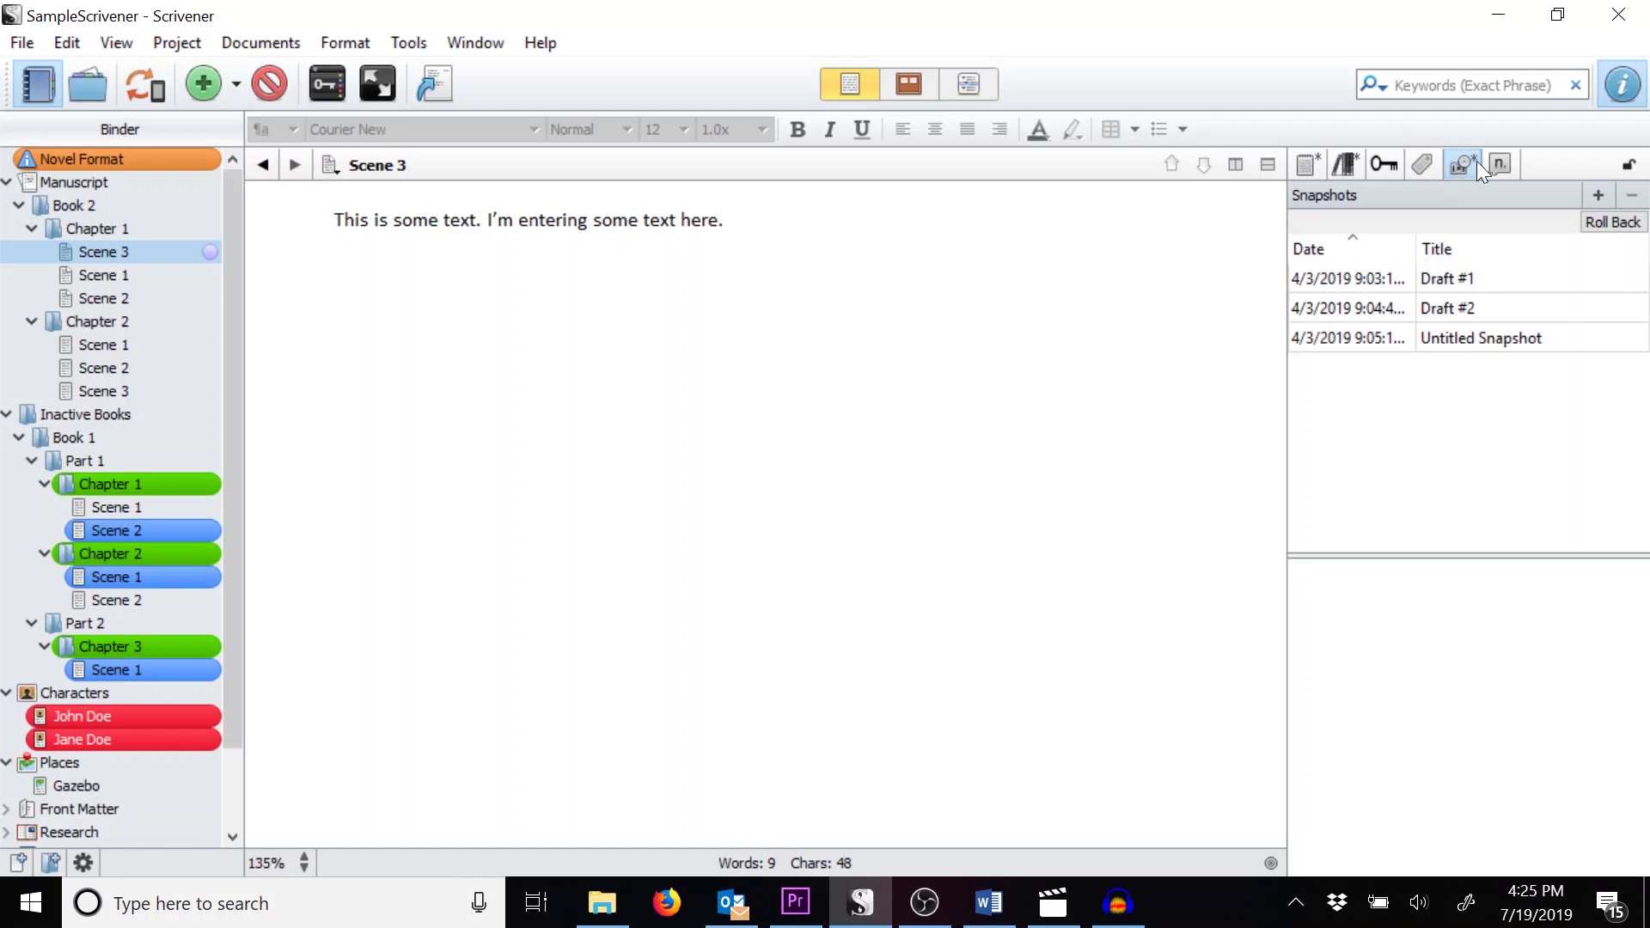
click(1497, 168)
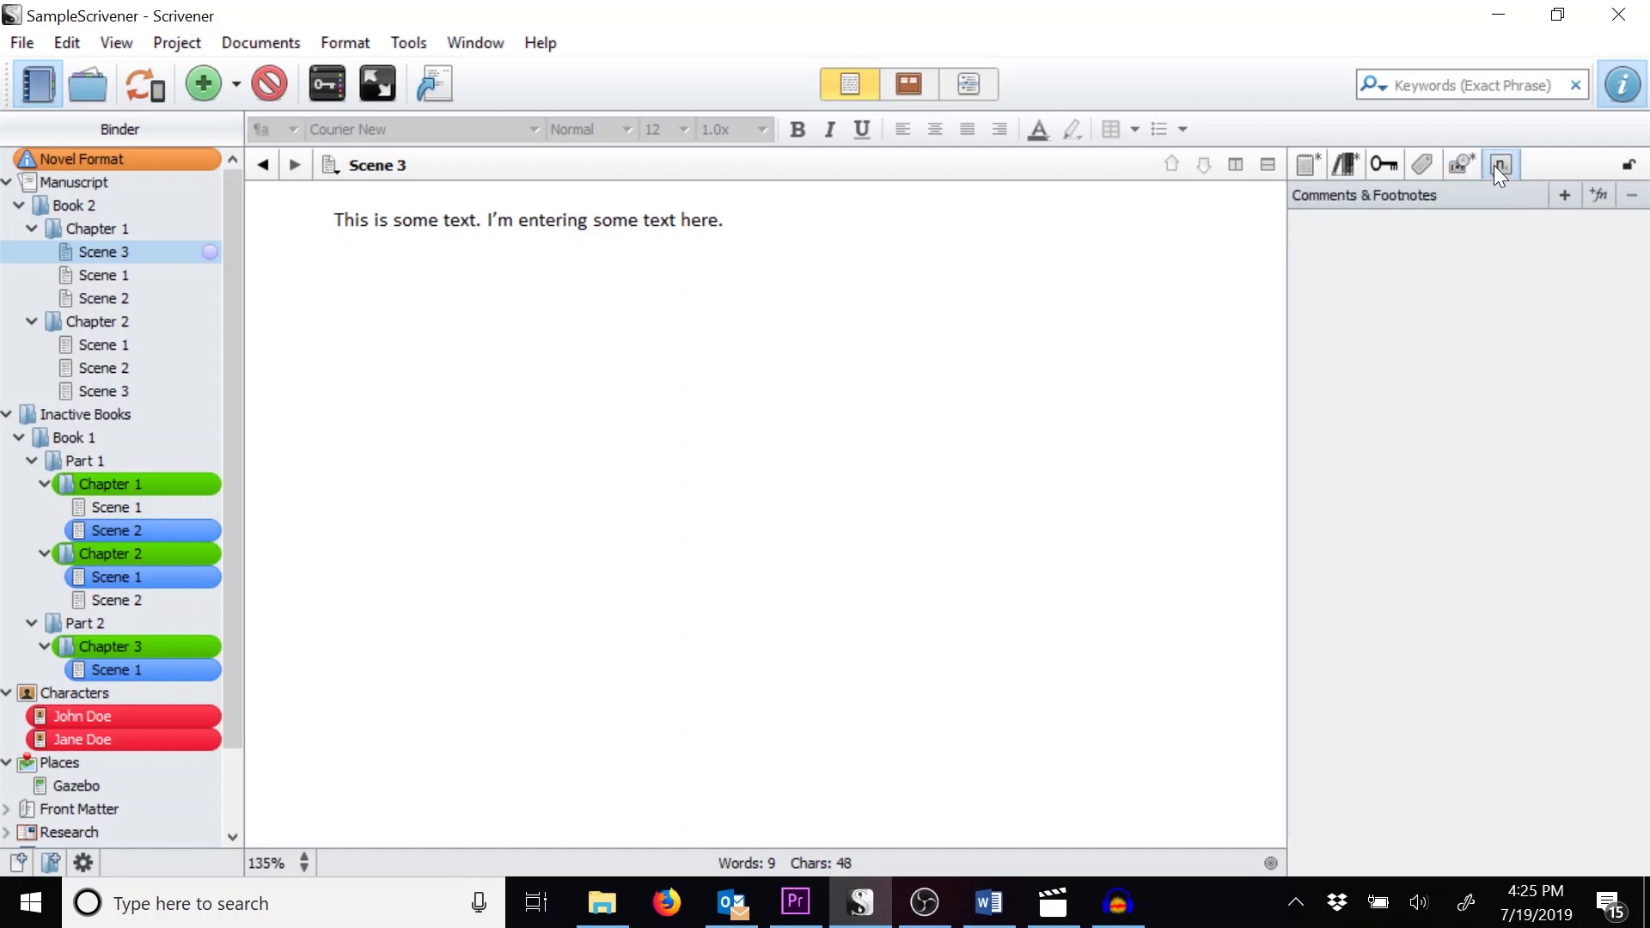
click(1423, 163)
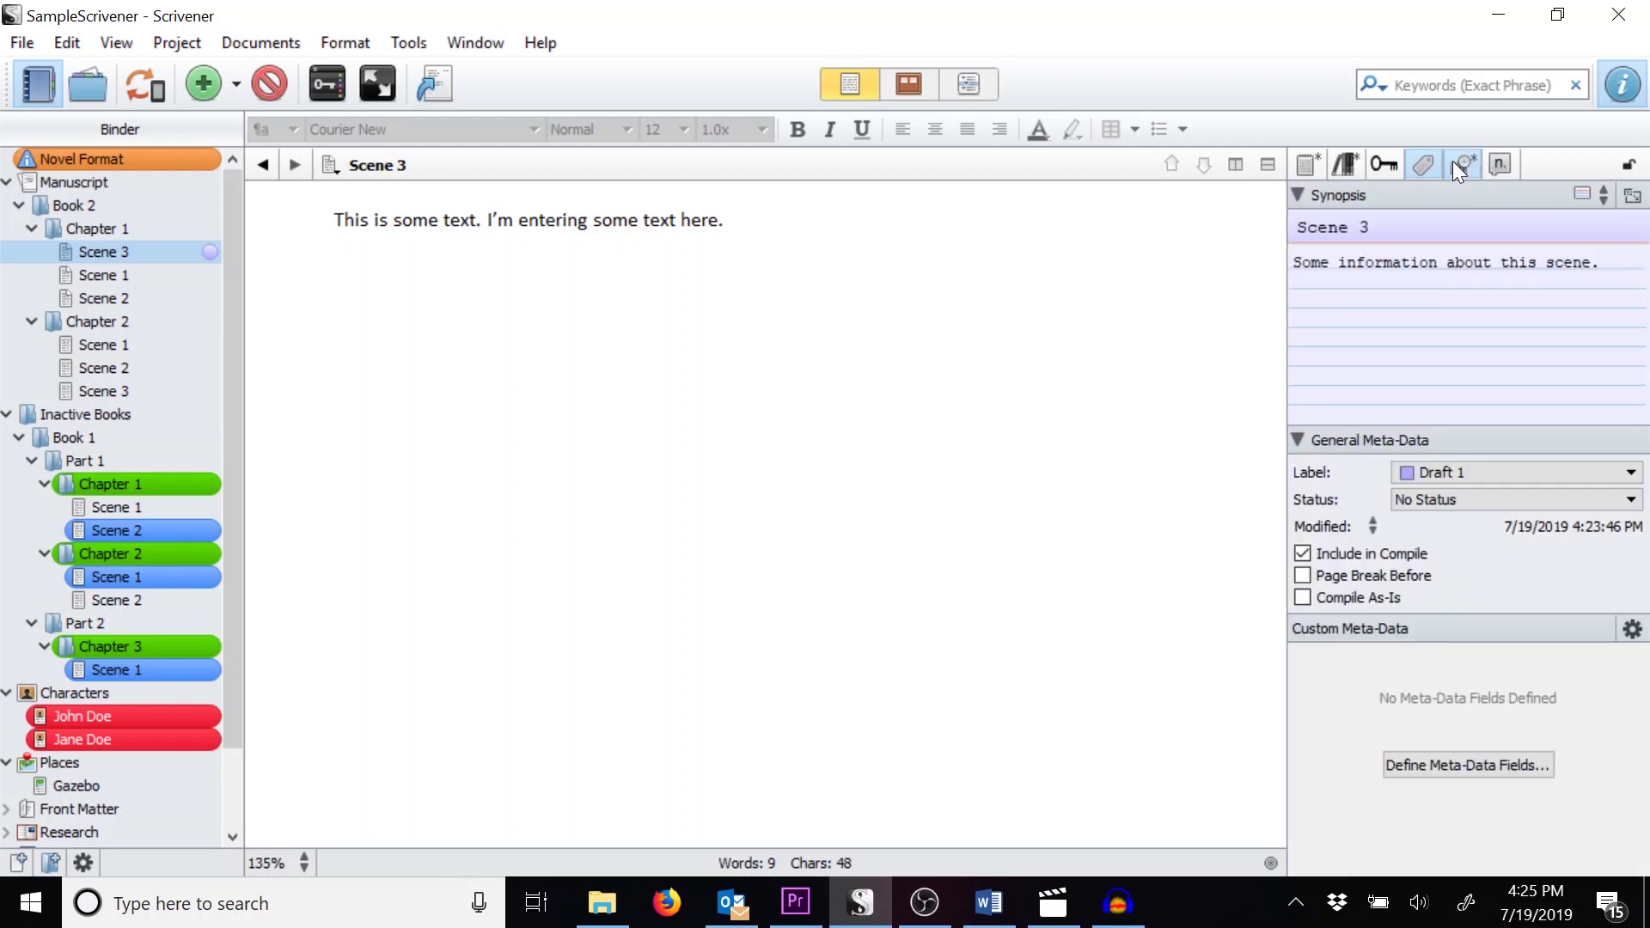
click(1455, 165)
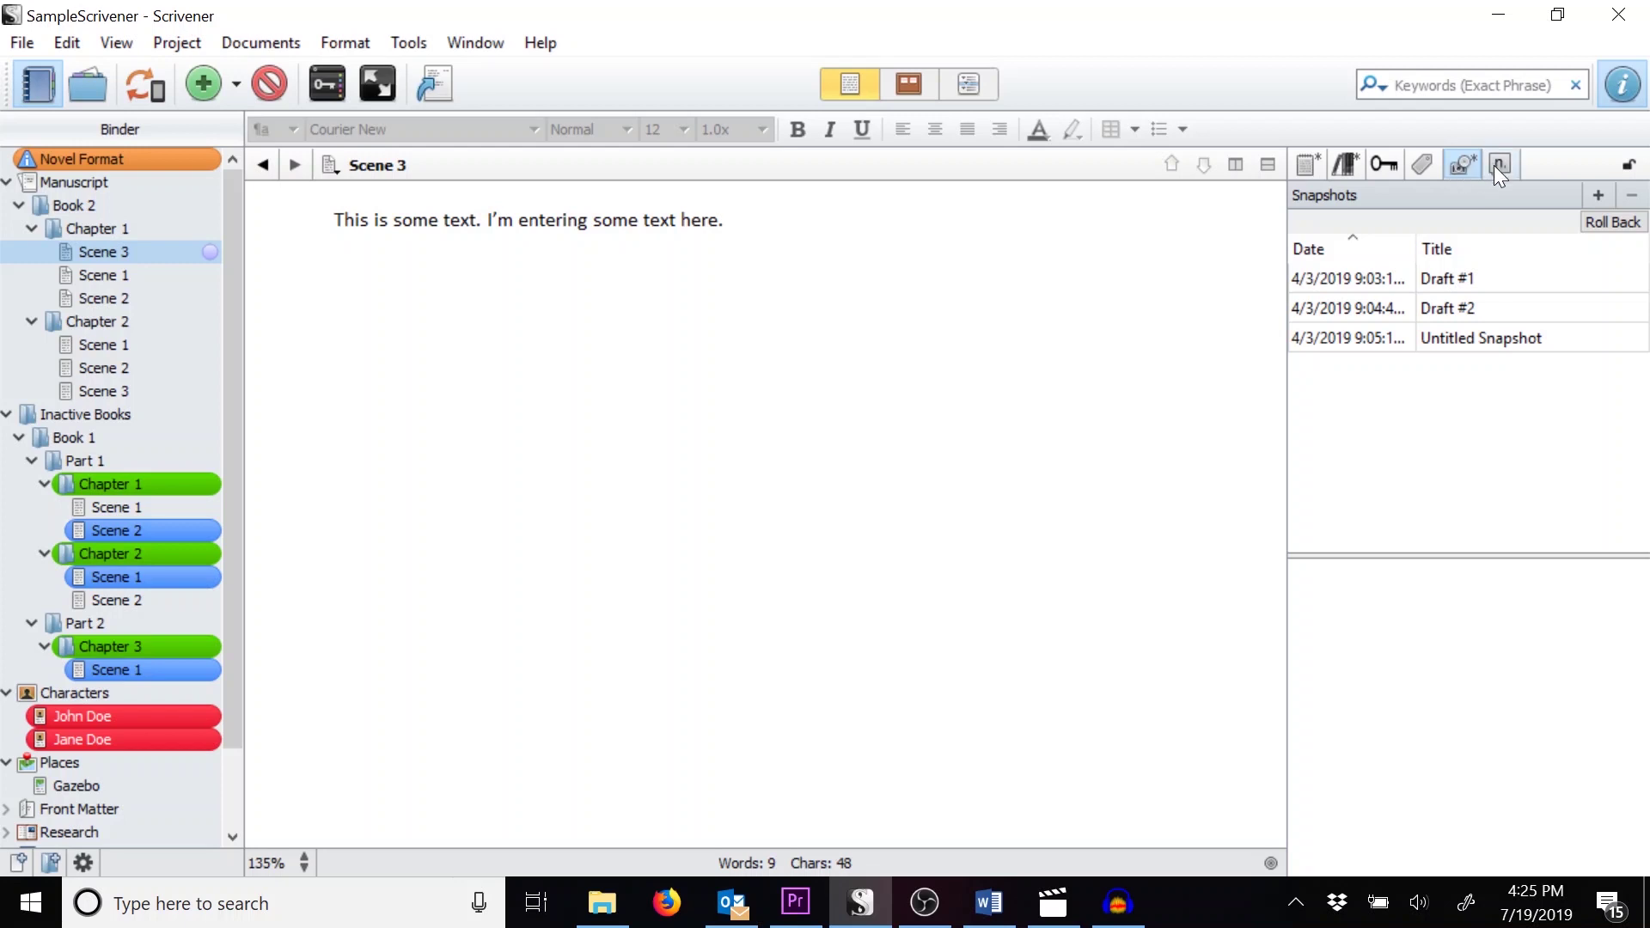
click(1495, 168)
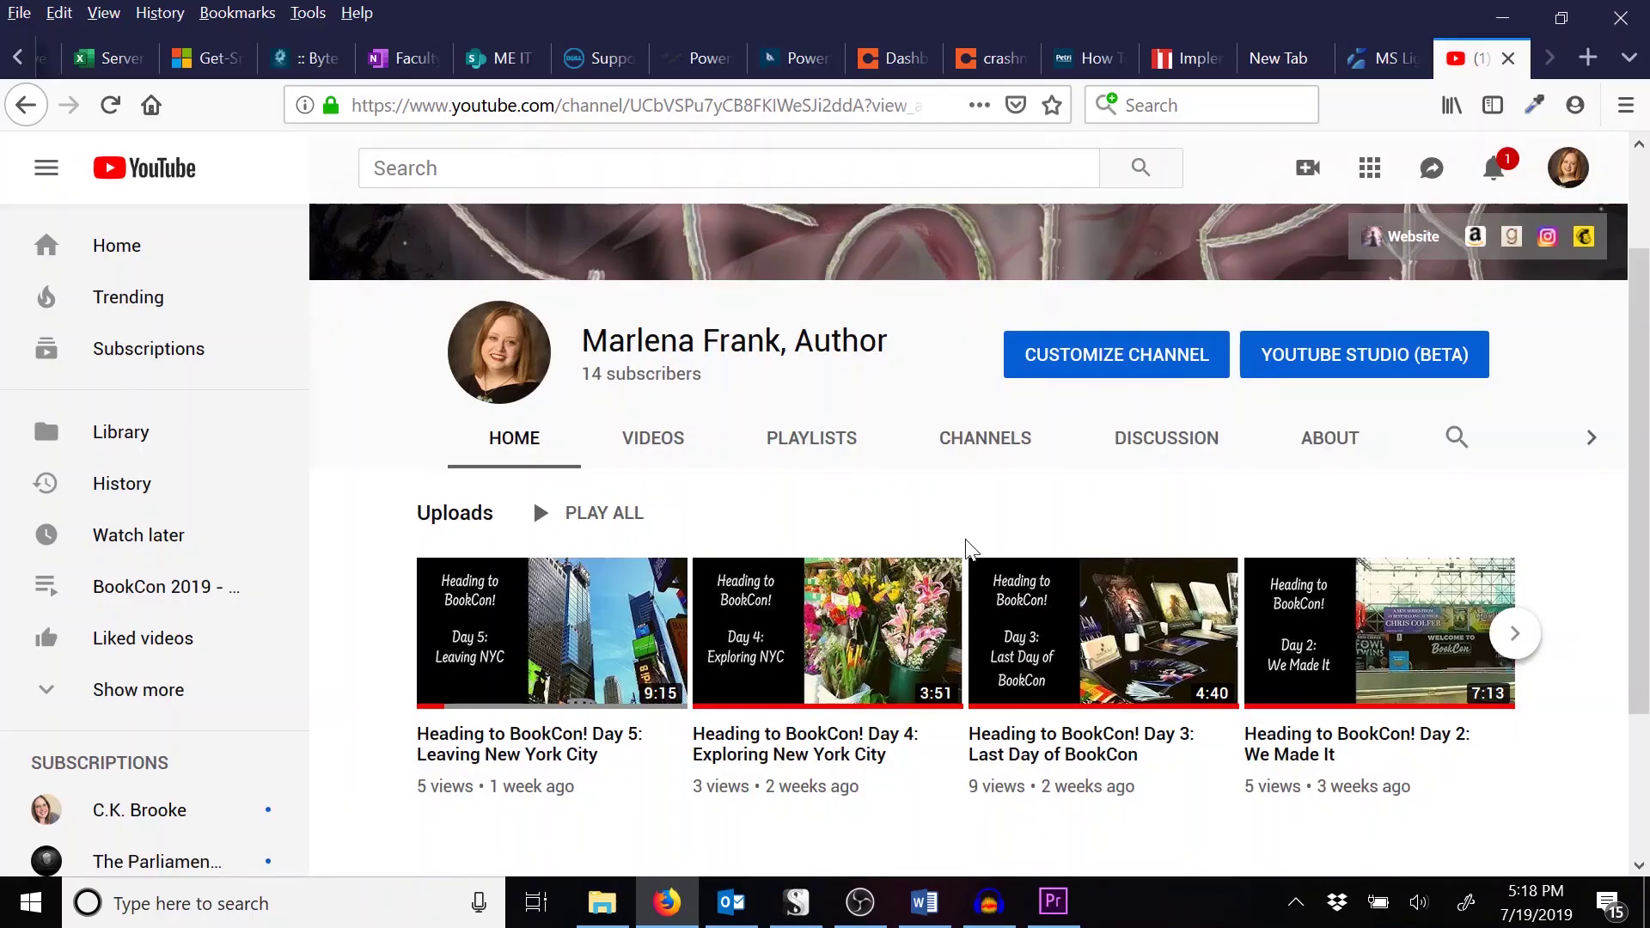
- Show the YouTube channel's playlists and bring the Scrivener Tutorials playlist into view
click(843, 450)
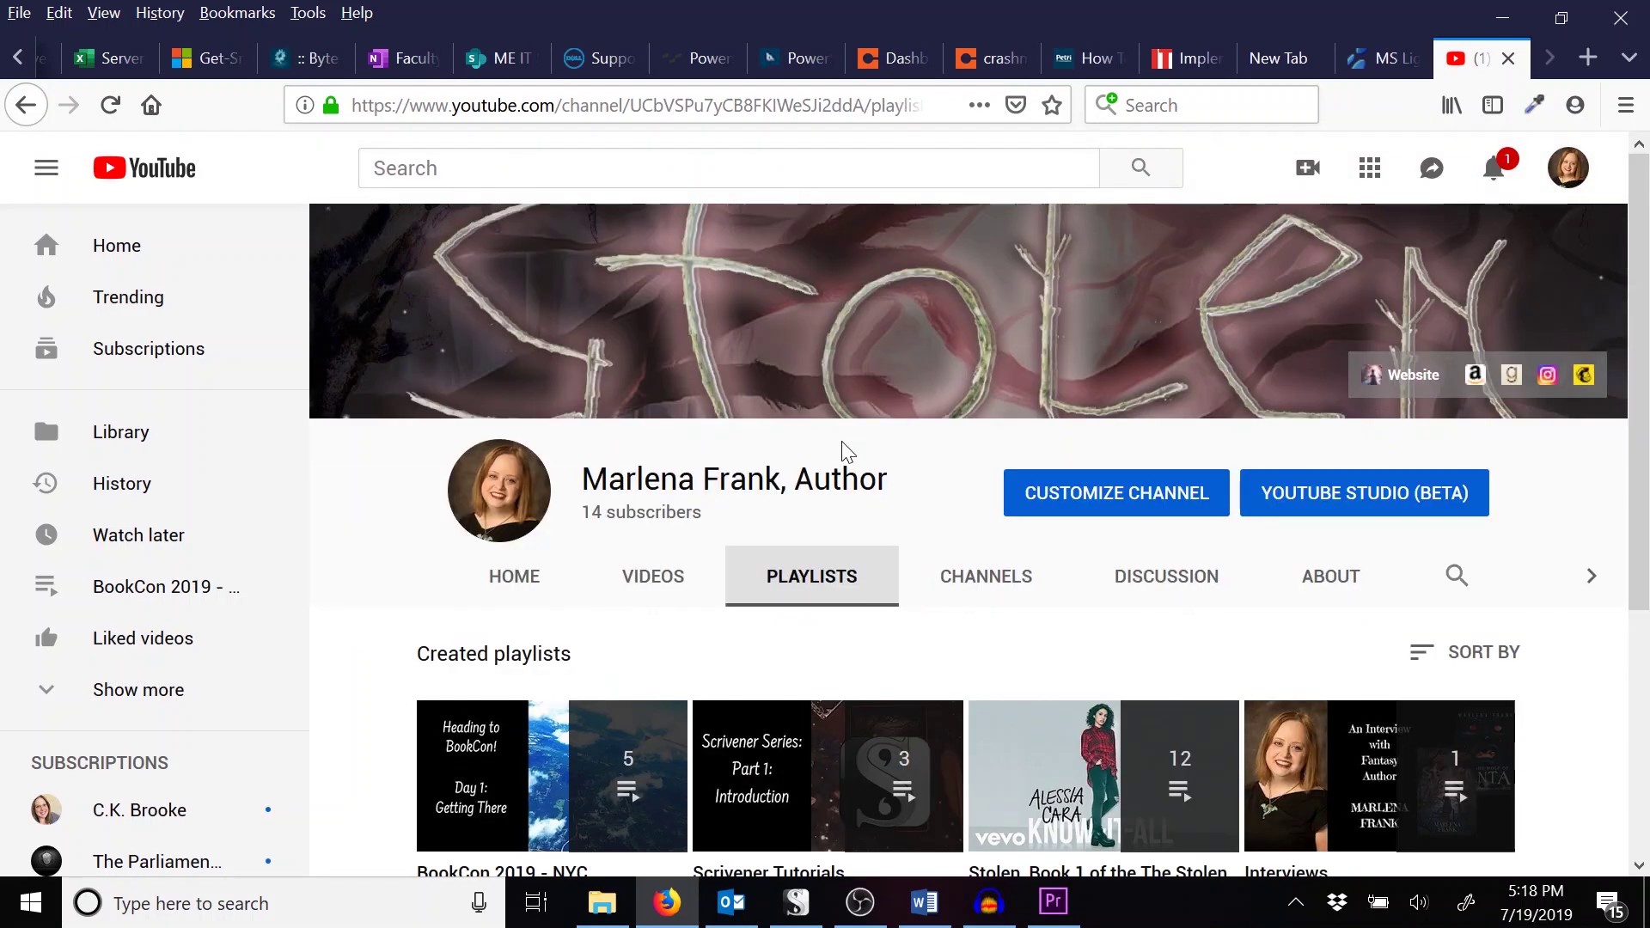
scroll(720, 538, down, 4)
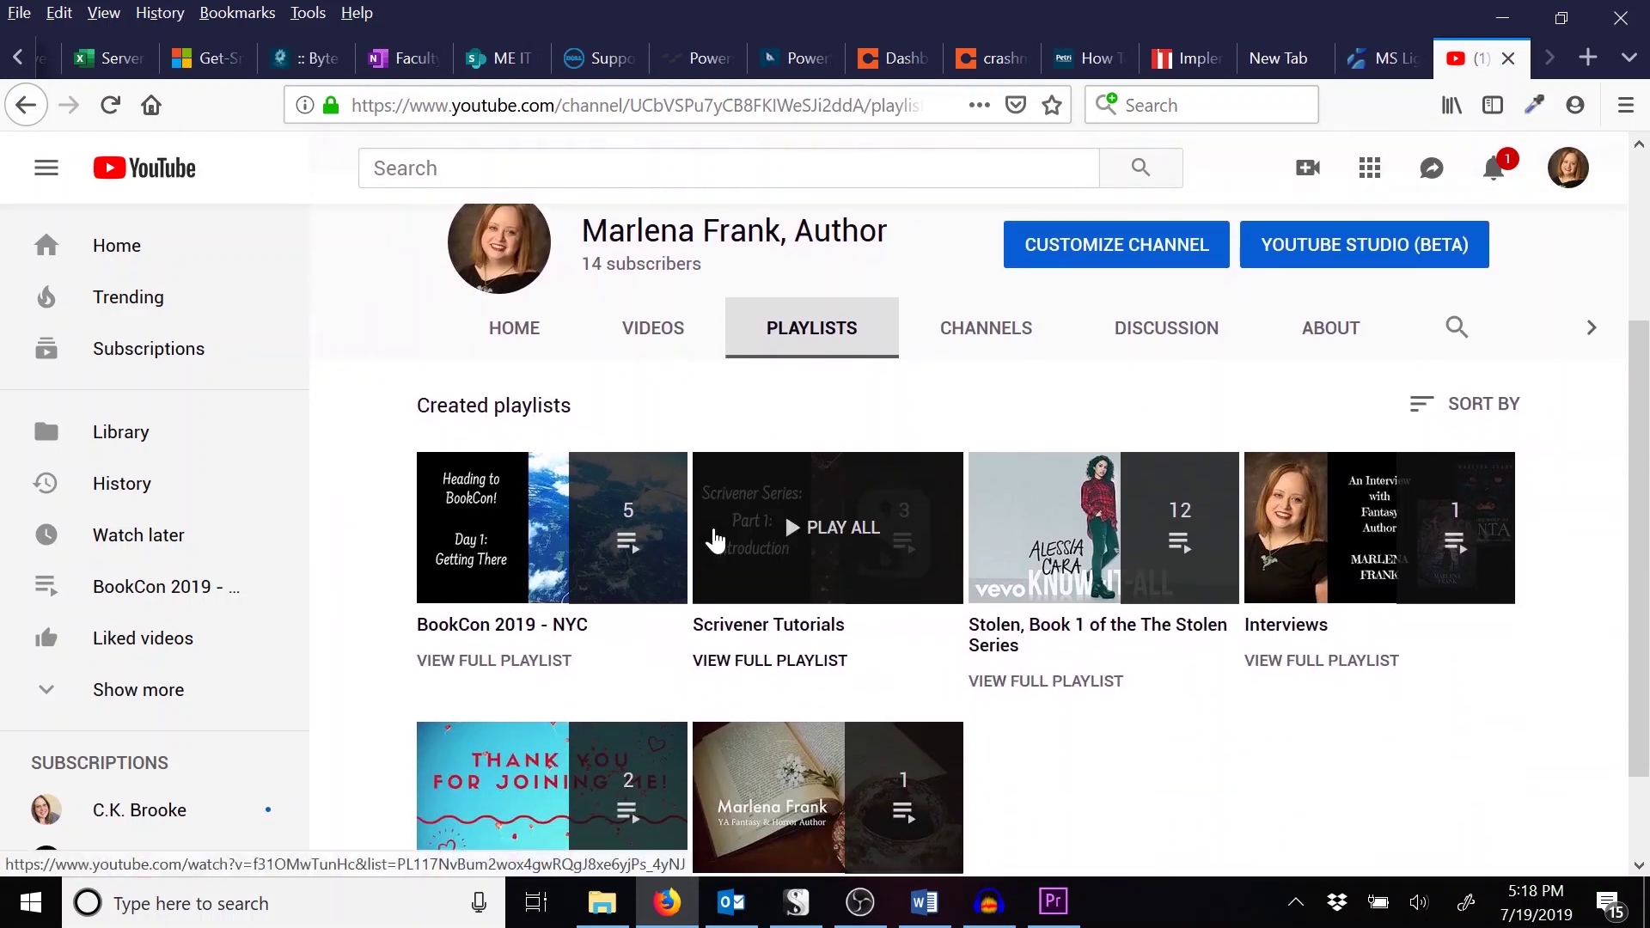